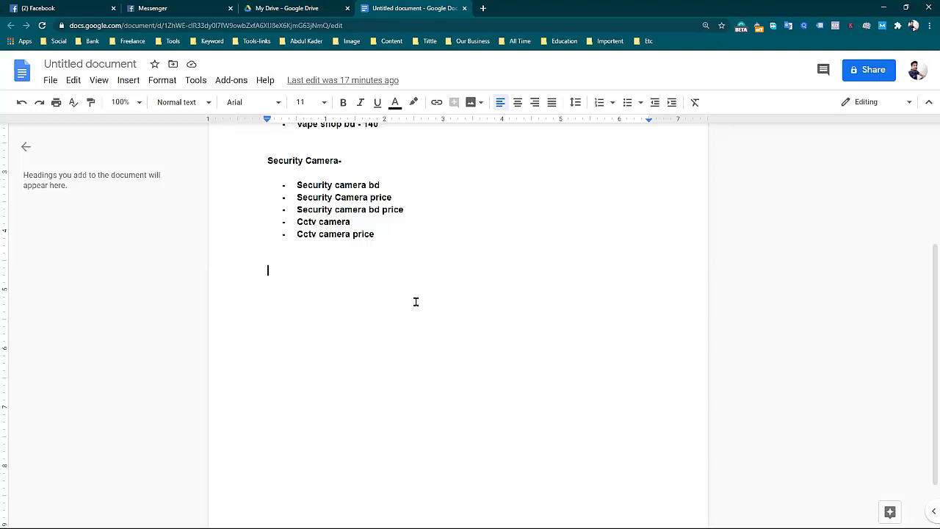
Add the line "Keyword Golden Ratio-" below the Security Camera keyword list, with its spelling corrected.
{"action": "type", "text": "Keywoe"}
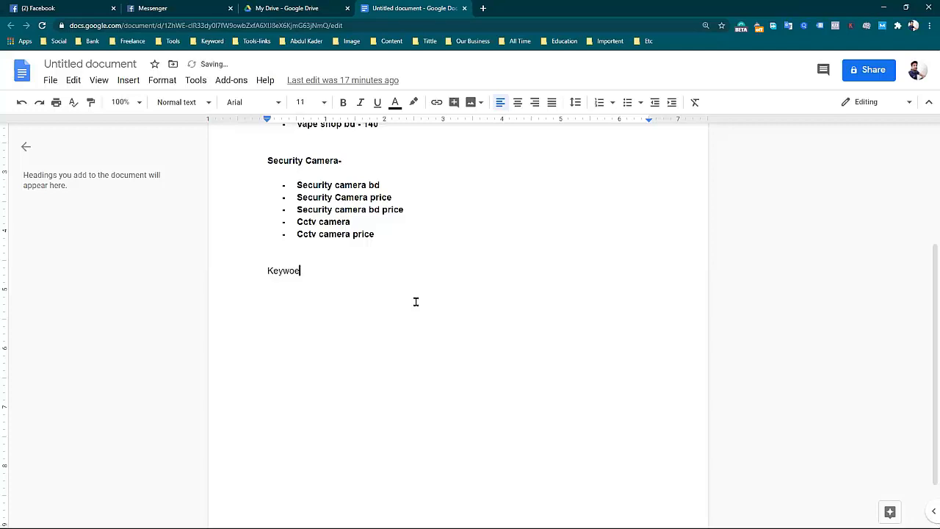
{"action": "key", "text": "BackSpace"}
{"action": "type", "text": "rd Gold"}
{"action": "key", "text": "BackSpace"}
{"action": "key", "text": "BackSpace"}
{"action": "type", "text": "lden "}
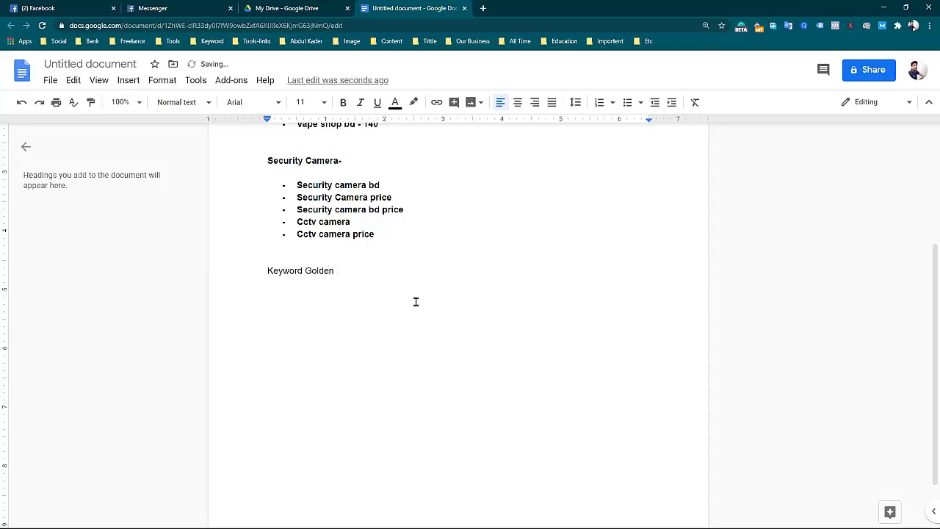
{"action": "type", "text": "Retio"}
{"action": "key", "text": "BackSpace"}
{"action": "type", "text": "="}
{"action": "key", "text": "BackSpace"}
{"action": "type", "text": "-"}
{"action": "right_click", "coordinate": [352, 271]}
{"action": "left_click", "coordinate": [384, 309]}
Make the "Keyword Golden Ratio-" line bold.
{"action": "left_click_drag", "start_coordinate": [372, 270], "coordinate": [258, 274]}
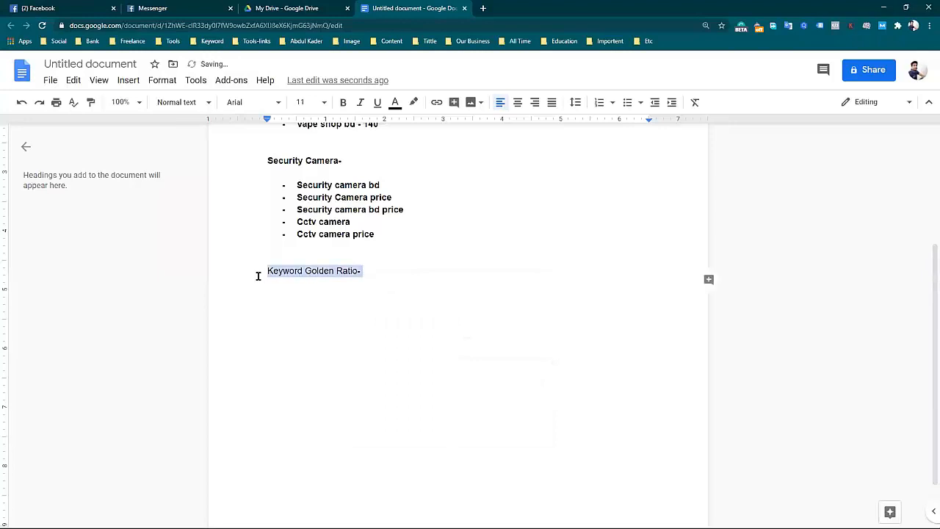
{"action": "left_click", "coordinate": [343, 103]}
{"action": "left_click", "coordinate": [409, 272]}
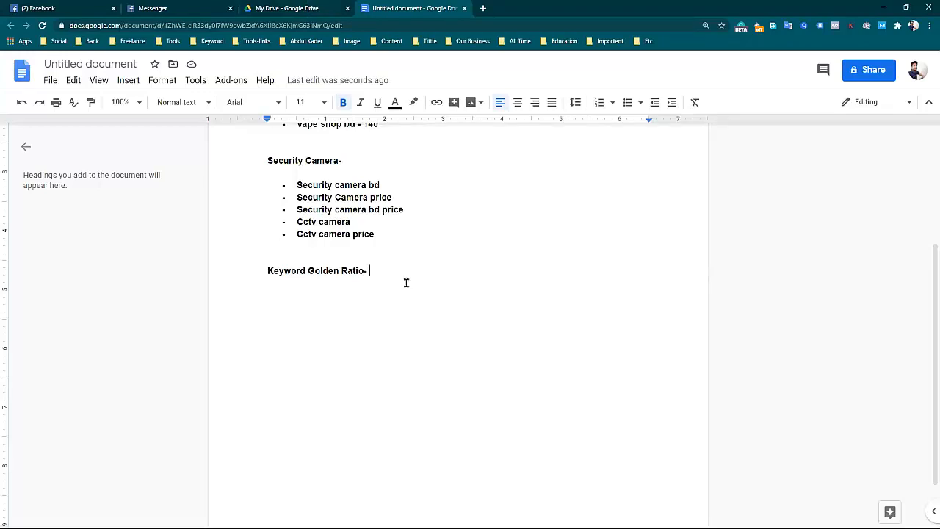
Enter the formula "KGR = Allintitle / Search Volume" in regular text under the Keyword Golden Ratio heading.
{"action": "key", "text": "Return"}
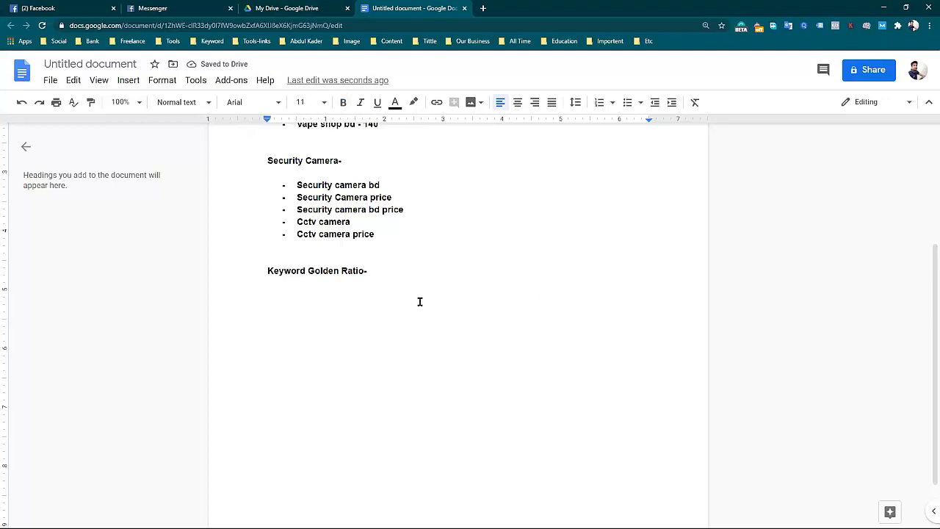
{"action": "type", "text": "KGR "}
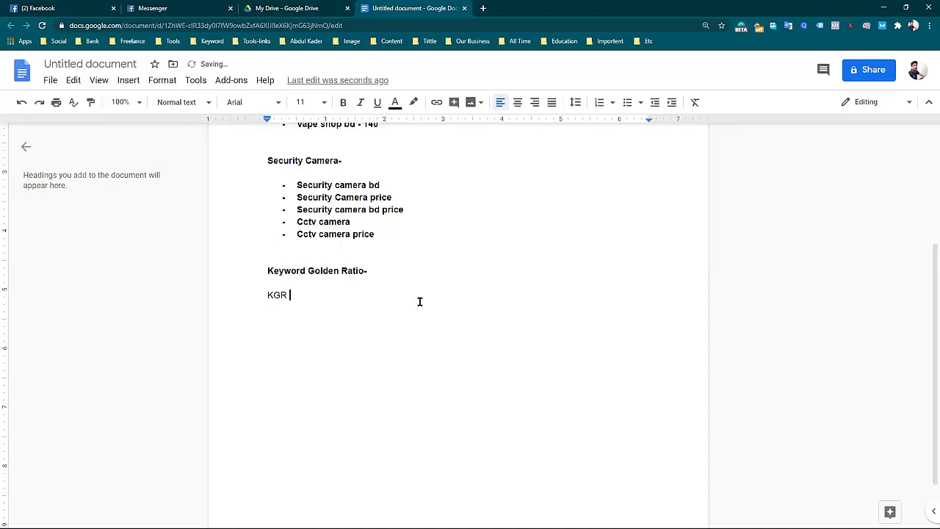
{"action": "type", "text": "=n"}
{"action": "key", "text": "BackSpace"}
{"action": "type", "text": "Allintitle"}
{"action": "key", "text": "BackSpace"}
{"action": "key", "text": "BackSpace"}
{"action": "key", "text": "BackSpace"}
{"action": "key", "text": "BackSpace"}
{"action": "type", "text": "itle "}
{"action": "type", "text": "/"}
{"action": "type", "text": " Search "}
{"action": "type", "text": "B"}
{"action": "key", "text": "BackSpace"}
{"action": "type", "text": "Volume"}
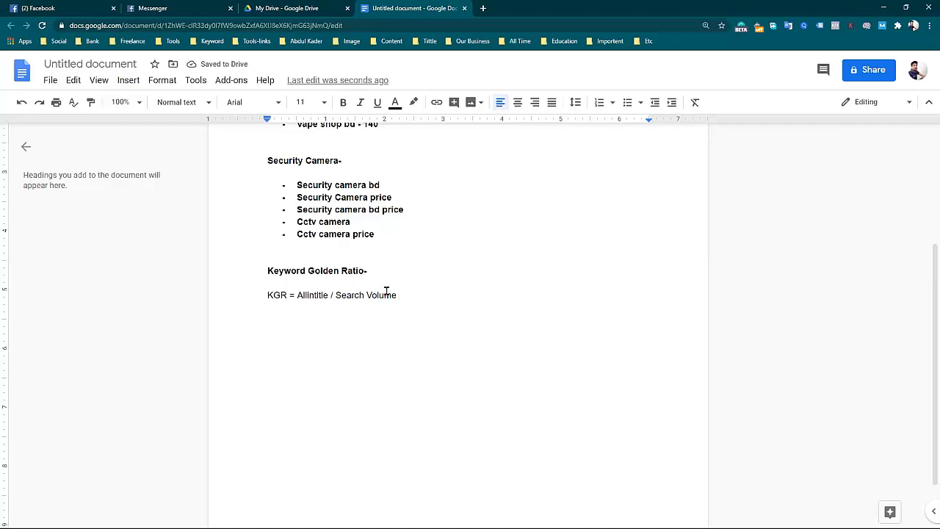
{"action": "left_click_drag", "start_coordinate": [398, 294], "coordinate": [297, 296]}
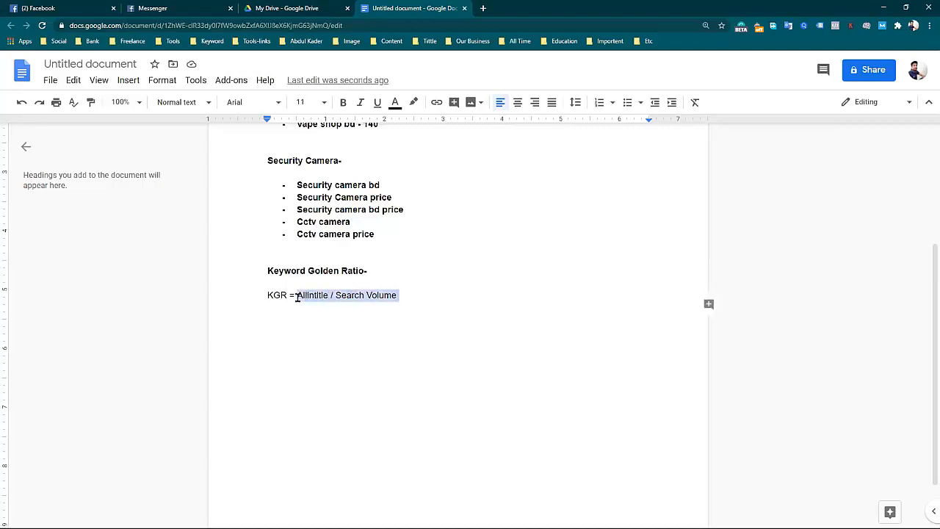
{"action": "left_click", "coordinate": [446, 285]}
{"action": "key", "text": "Return"}
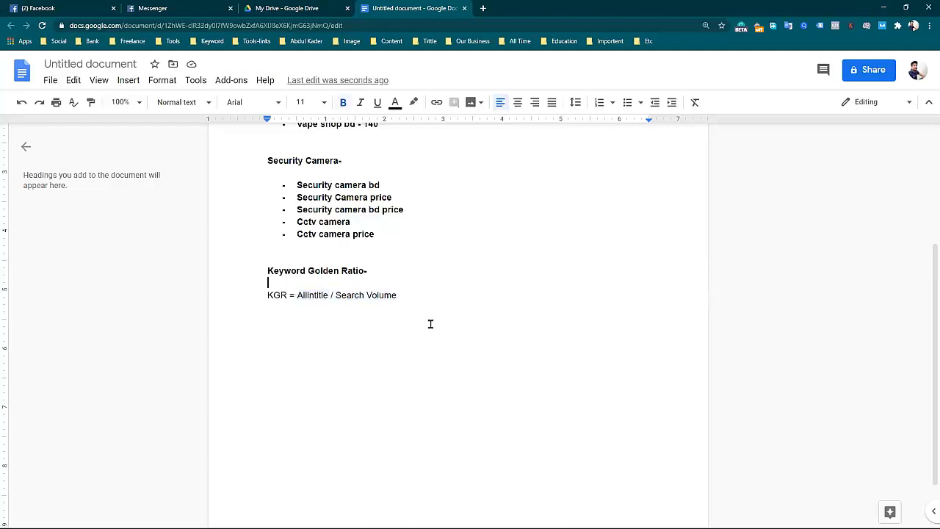
Add the threshold ".25" on its own line under the KGR formula.
{"action": "left_click", "coordinate": [437, 298]}
{"action": "key", "text": "Return"}
{"action": "type", "text": ".25"}
{"action": "key", "text": "Return"}
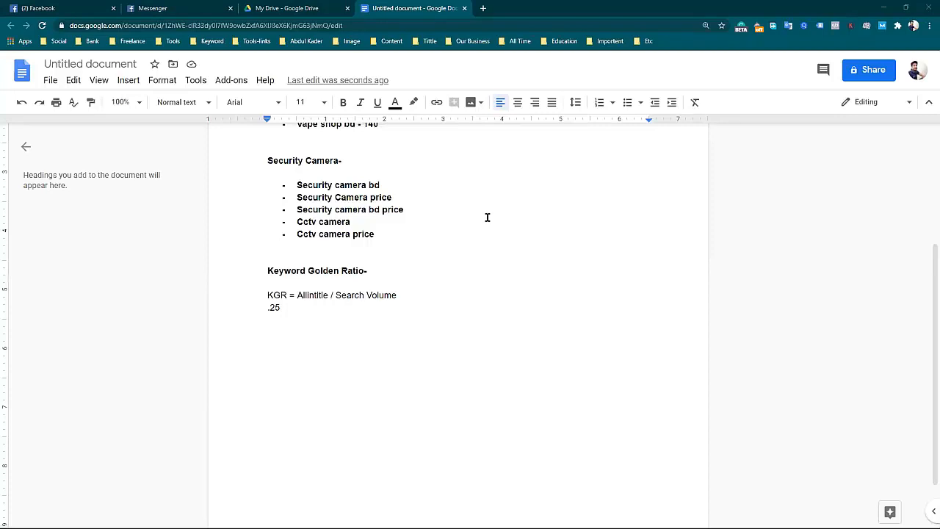
{"action": "double_click", "coordinate": [402, 308]}
{"action": "left_click", "coordinate": [348, 318]}
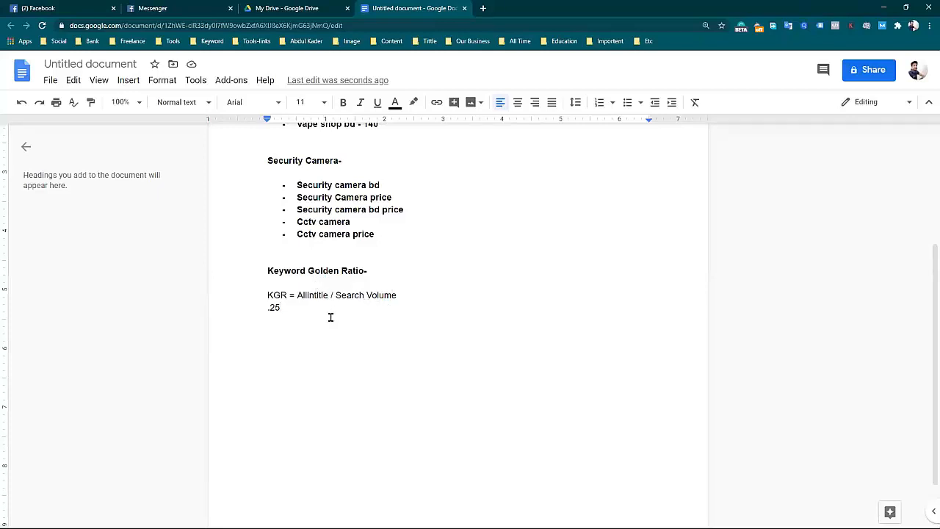
Add the ranges ".25-1.00" and "1+" on separate lines below the .25 threshold.
{"action": "key", "text": "Return"}
{"action": "type", "text": ".25-1.00"}
{"action": "key", "text": "Return"}
{"action": "type", "text": "1+"}
{"action": "left_click_drag", "start_coordinate": [291, 338], "coordinate": [264, 295]}
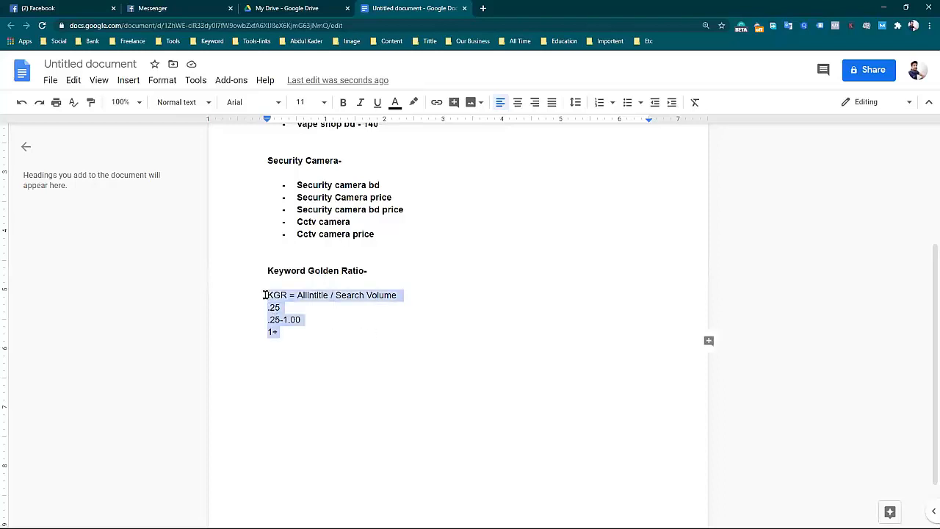
{"action": "left_click", "coordinate": [353, 353]}
{"action": "scroll", "coordinate": [386, 274], "scroll_direction": "up", "scroll_amount": 1}
{"action": "scroll", "coordinate": [386, 273], "scroll_direction": "up", "scroll_amount": 2}
{"action": "scroll", "coordinate": [386, 272], "scroll_direction": "down", "scroll_amount": 3}
{"action": "scroll", "coordinate": [328, 292], "scroll_direction": "up", "scroll_amount": 2}
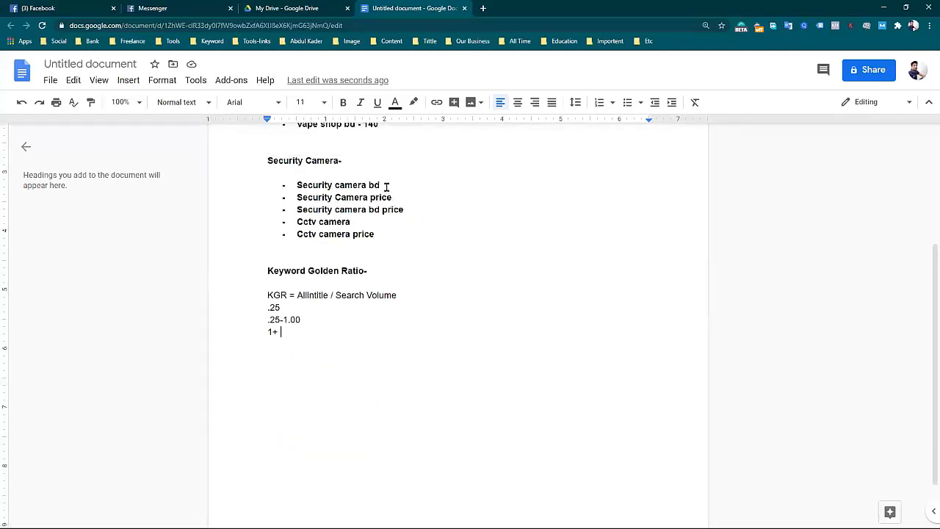
Copy "Security Camera price" from the Security Camera list and search Google for it in a new browser tab.
{"action": "left_click_drag", "start_coordinate": [395, 196], "coordinate": [299, 196]}
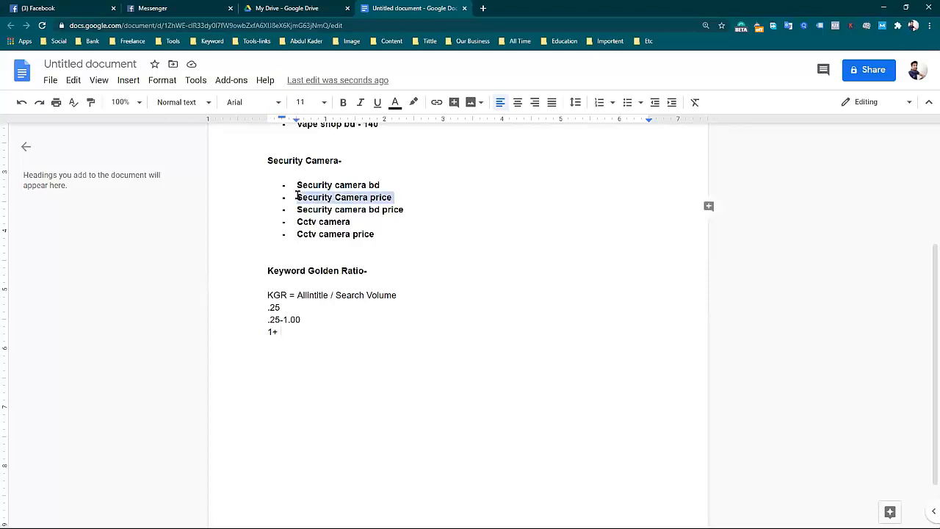
{"action": "right_click", "coordinate": [303, 196]}
{"action": "left_click", "coordinate": [363, 227]}
{"action": "left_click", "coordinate": [482, 9]}
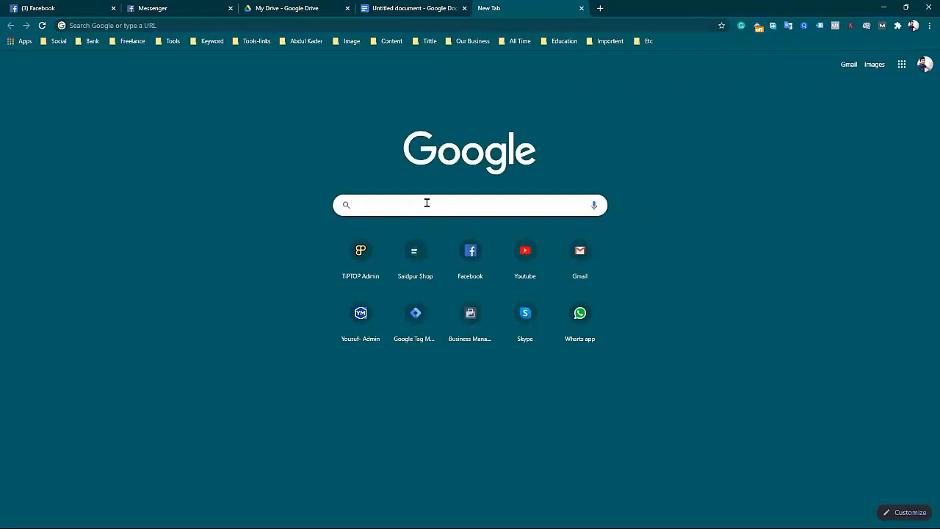
{"action": "key", "text": "ctrl+v"}
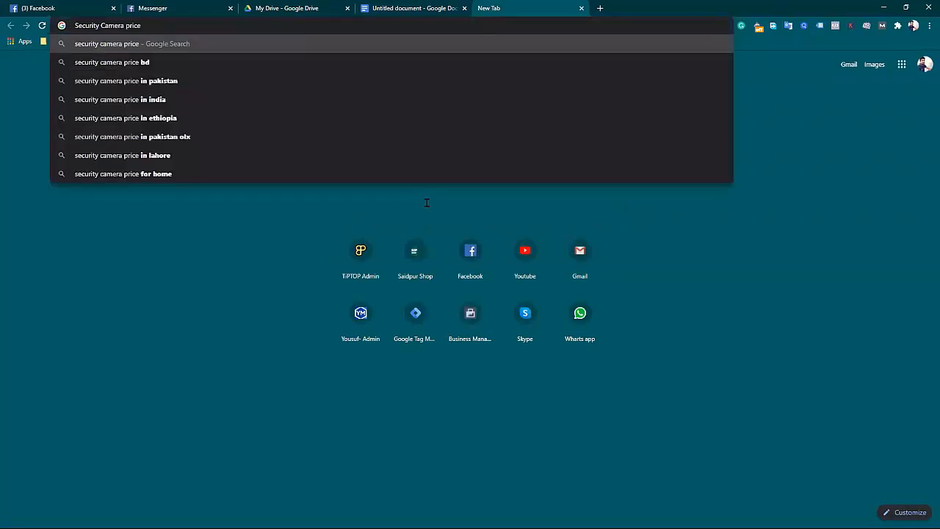
{"action": "key", "text": "Return"}
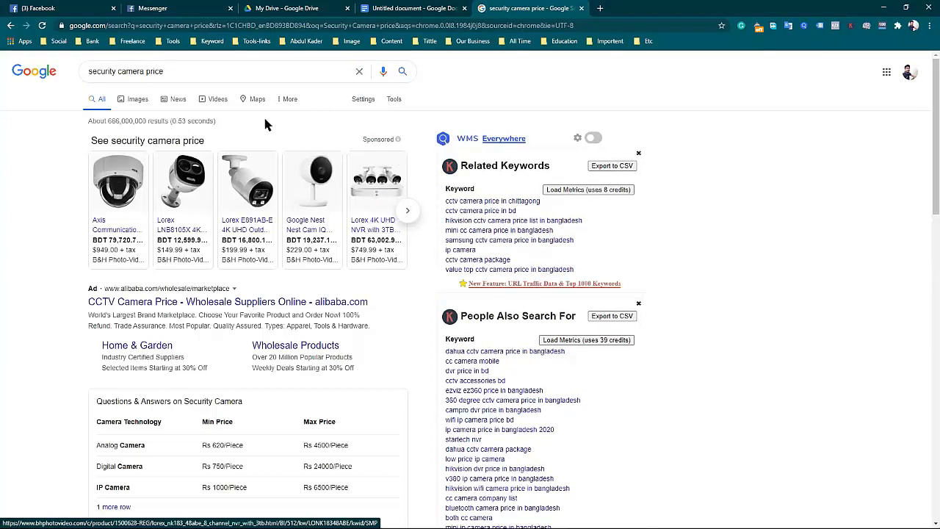
{"action": "scroll", "coordinate": [321, 272], "scroll_direction": "down", "scroll_amount": 2}
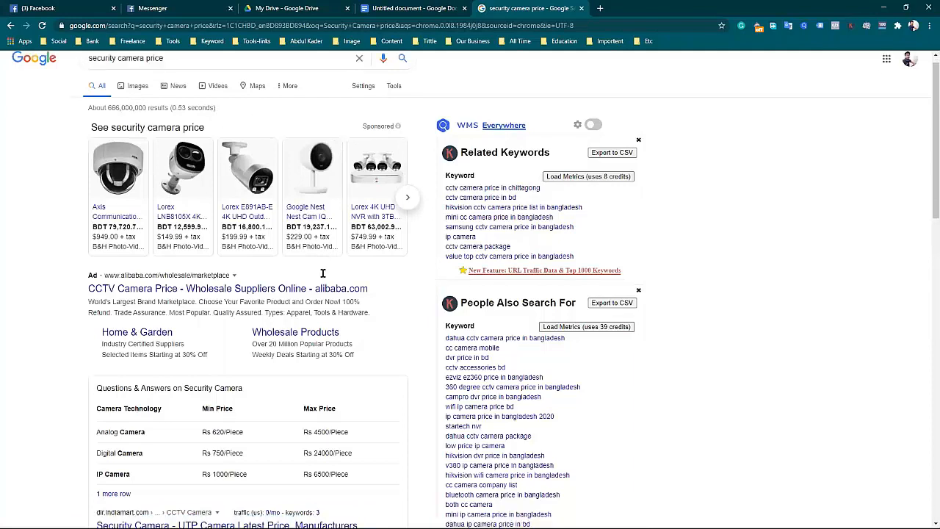
{"action": "scroll", "coordinate": [360, 183], "scroll_direction": "up", "scroll_amount": 2}
Select the query "security camera price" in Google and open the bookmarked Semrush site in a new browser tab.
{"action": "left_click_drag", "start_coordinate": [176, 71], "coordinate": [87, 72]}
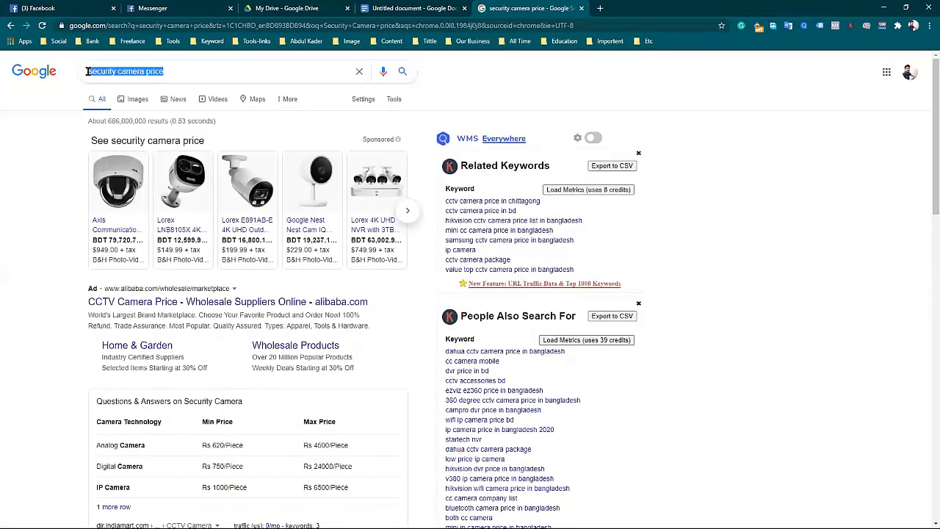
{"action": "key", "text": "ctrl+t"}
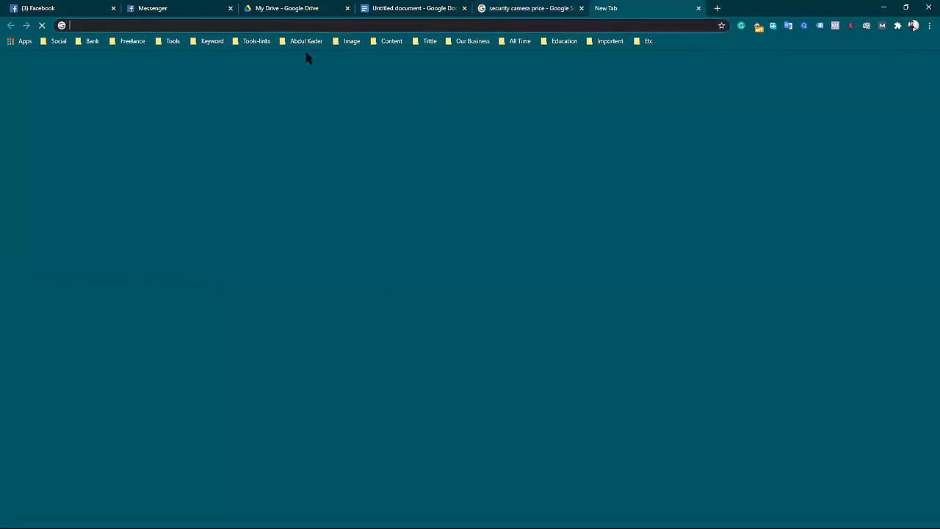
{"action": "left_click", "coordinate": [209, 42]}
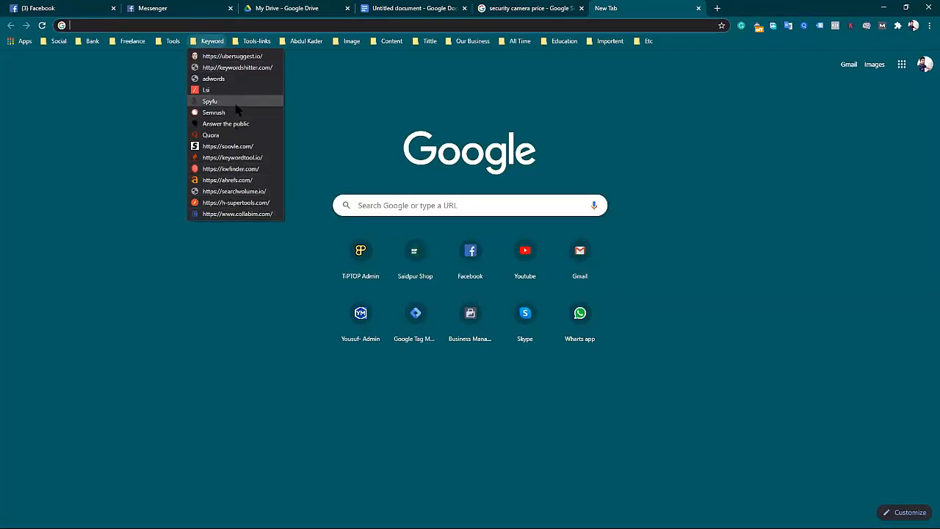
{"action": "left_click", "coordinate": [236, 113]}
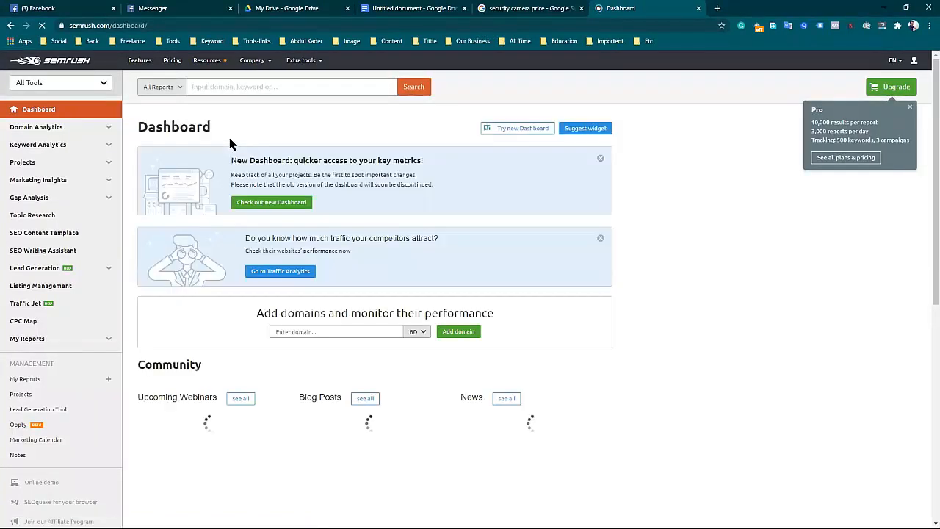
Analyze the keyword "security camera price" for Bangladesh in Semrush's Keyword Overview.
{"action": "left_click", "coordinate": [58, 146]}
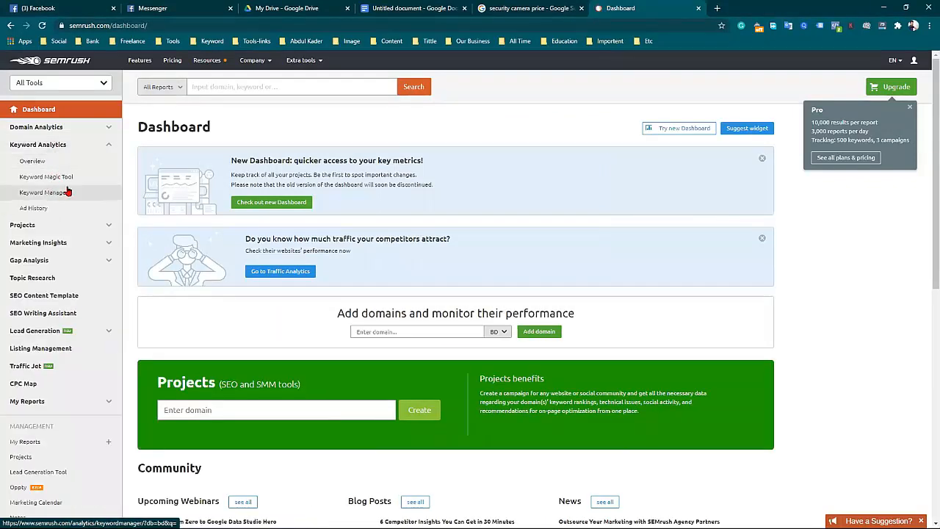
{"action": "left_click", "coordinate": [55, 163]}
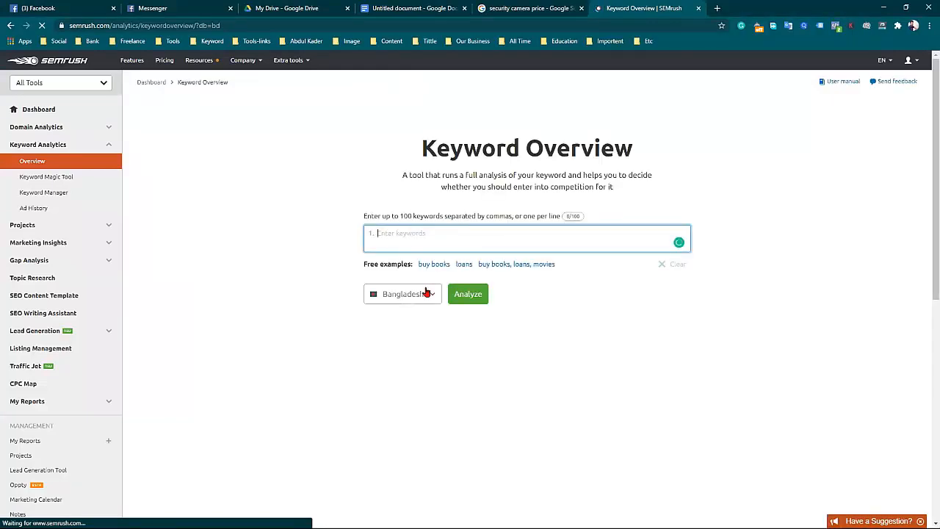
{"action": "key", "text": "ctrl+v"}
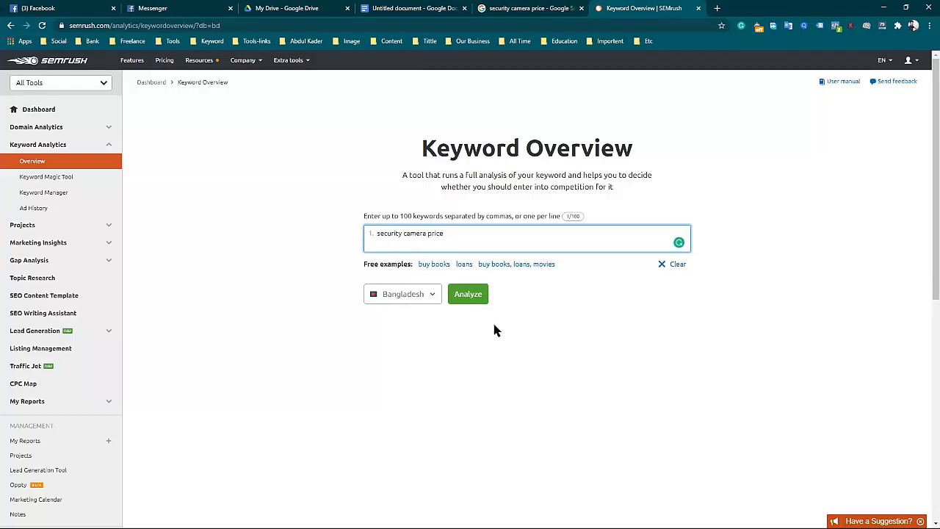
{"action": "left_click", "coordinate": [482, 299]}
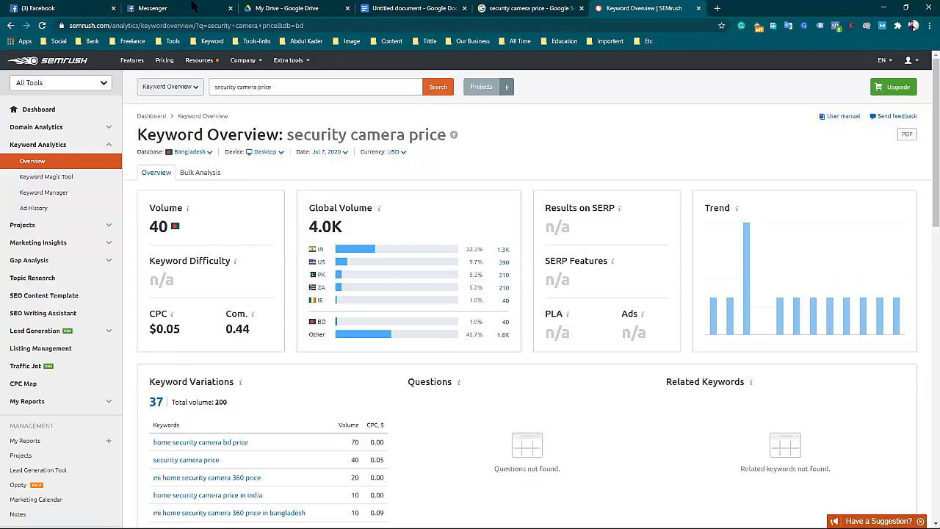
Check the keyword criteria in the document and turn on WMS Everywhere on the Google results for security camera price.
{"action": "key", "text": "ctrl+shift+Tab"}
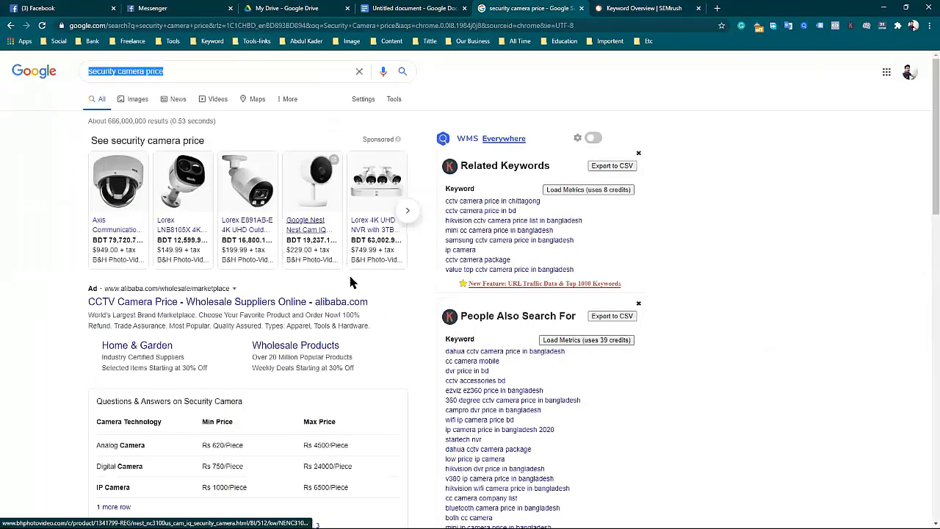
{"action": "scroll", "coordinate": [300, 339], "scroll_direction": "down", "scroll_amount": 3}
{"action": "scroll", "coordinate": [300, 339], "scroll_direction": "up", "scroll_amount": 3}
{"action": "left_click", "coordinate": [406, 6]}
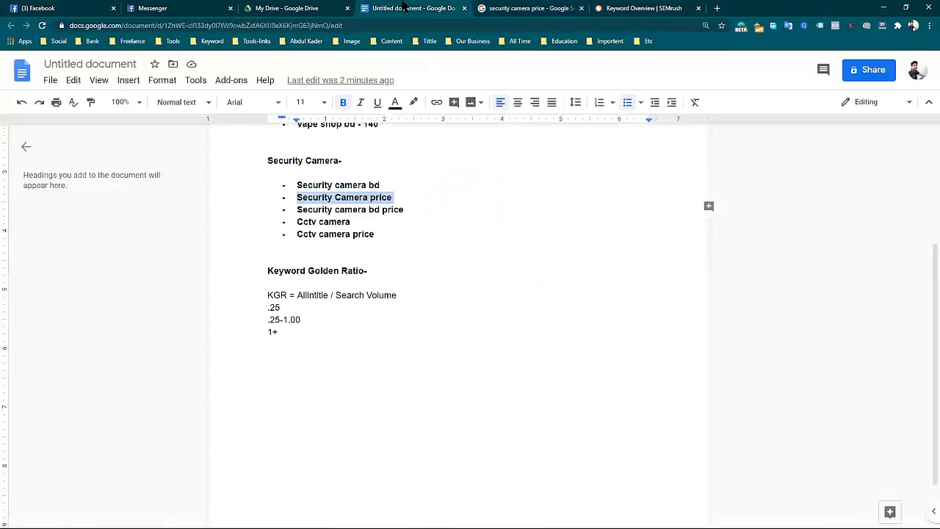
{"action": "scroll", "coordinate": [387, 241], "scroll_direction": "up", "scroll_amount": 3}
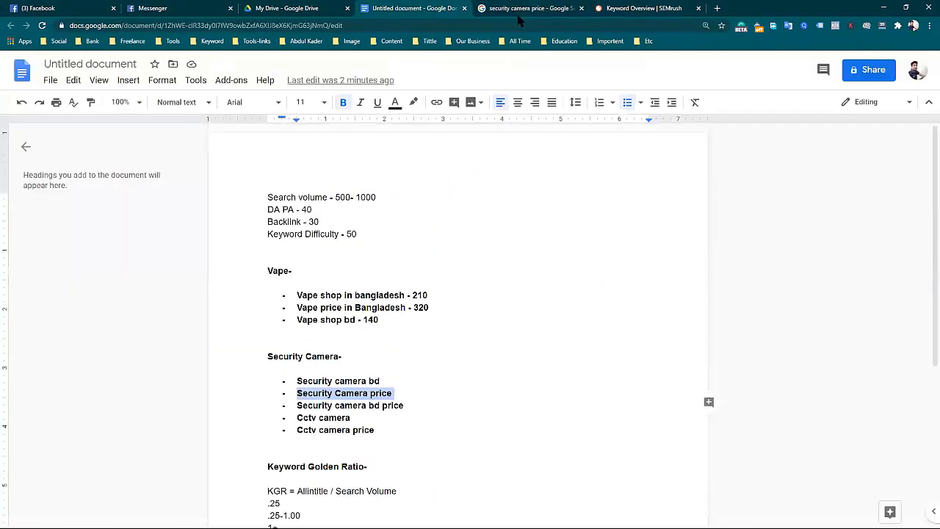
{"action": "left_click", "coordinate": [540, 8]}
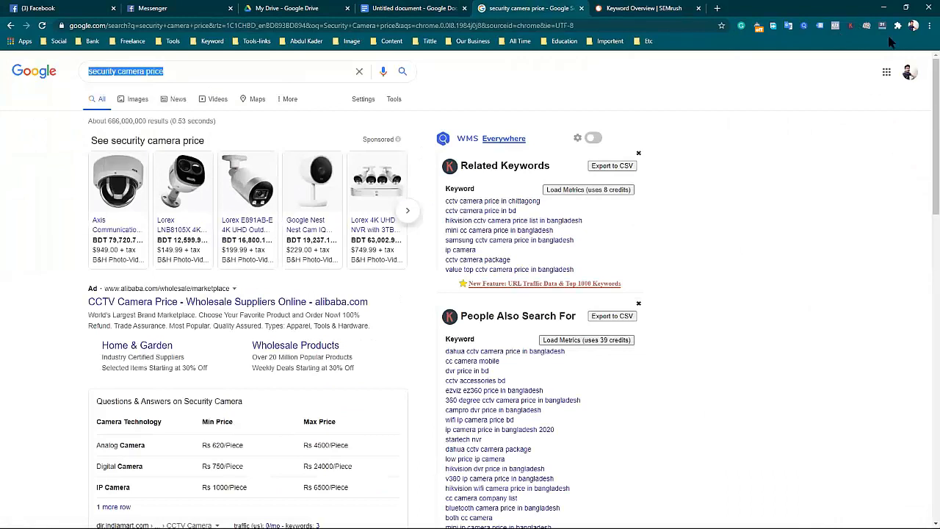
{"action": "left_click", "coordinate": [592, 138]}
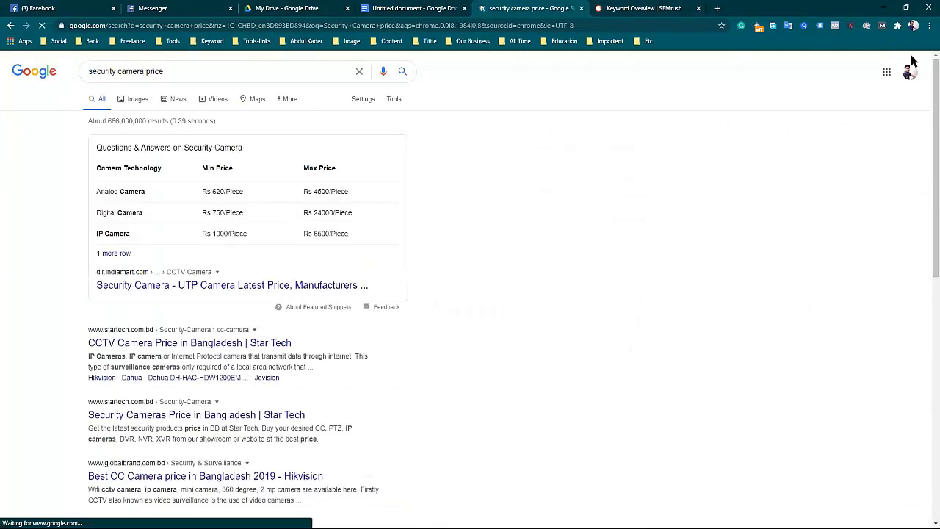
{"action": "left_click", "coordinate": [867, 25]}
{"action": "left_click", "coordinate": [845, 43]}
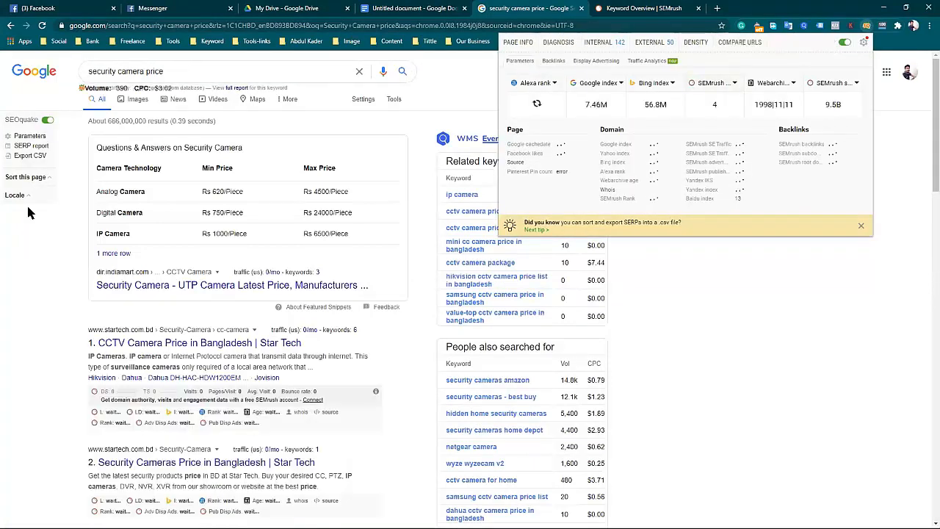
{"action": "left_click", "coordinate": [73, 206]}
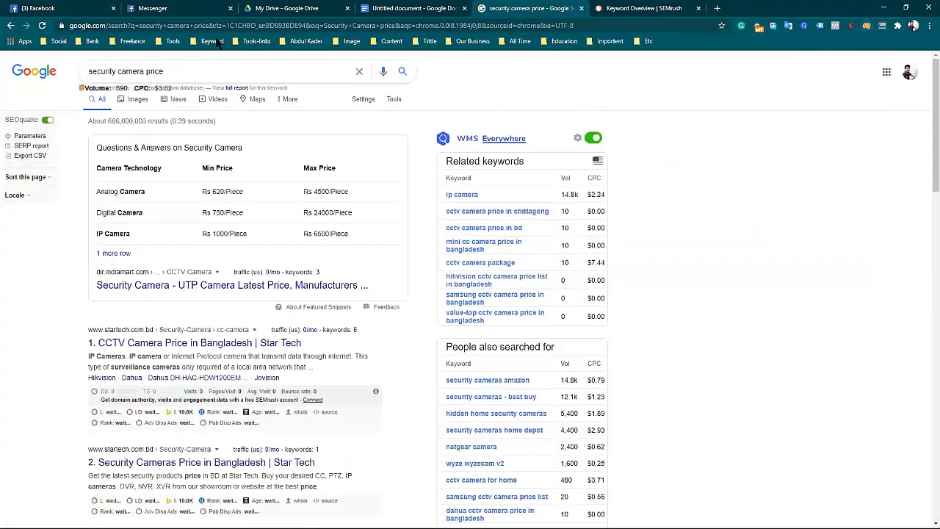
{"action": "left_click", "coordinate": [866, 25]}
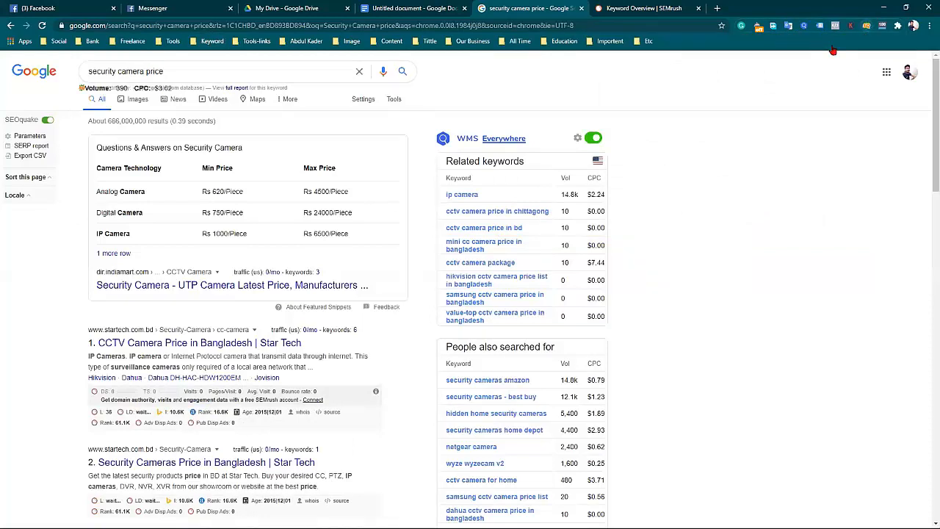
{"action": "left_click", "coordinate": [845, 43]}
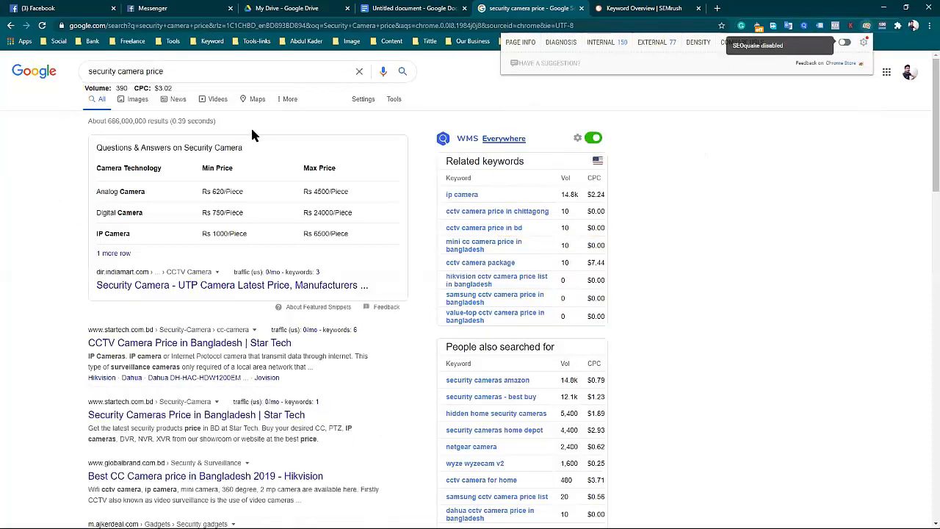
Rerun the Google search for security camera price and copy the keyword's search volume.
{"action": "left_click", "coordinate": [566, 12]}
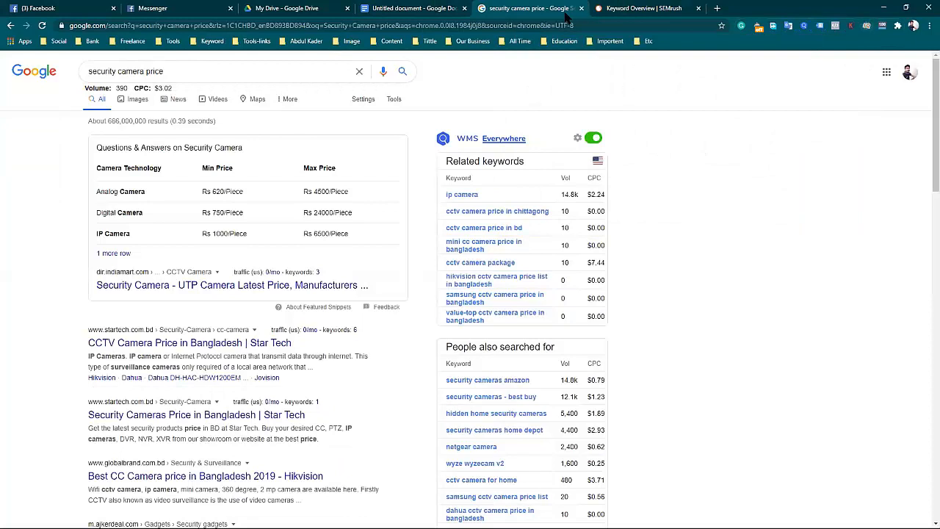
{"action": "left_click", "coordinate": [194, 66]}
{"action": "key", "text": "Return"}
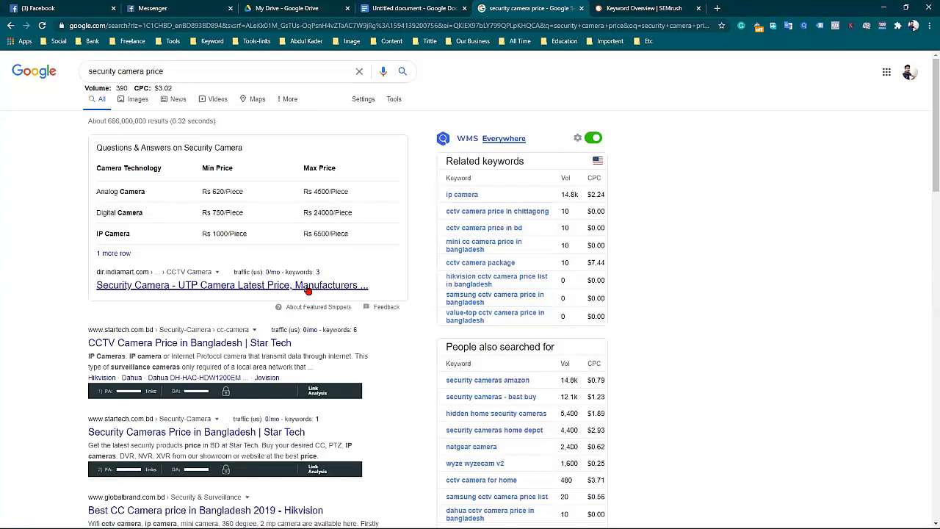
{"action": "scroll", "coordinate": [309, 289], "scroll_direction": "down", "scroll_amount": 2}
{"action": "scroll", "coordinate": [308, 289], "scroll_direction": "up", "scroll_amount": 2}
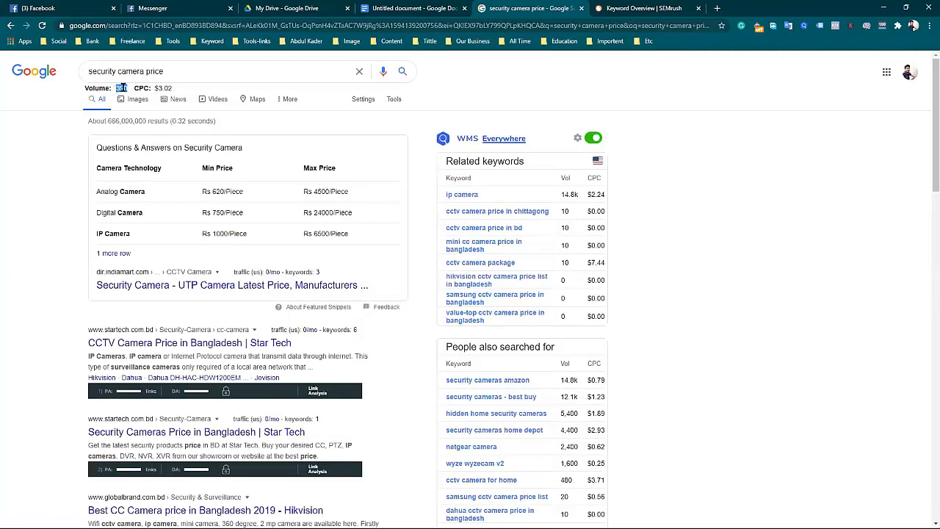
{"action": "right_click", "coordinate": [121, 88]}
{"action": "left_click", "coordinate": [139, 97]}
Add the line "Search Volume - 390" below the KGR ranges in the Google Docs document, leaving a blank line between them.
{"action": "key", "text": "ctrl+shift+Tab"}
{"action": "scroll", "coordinate": [430, 438], "scroll_direction": "down", "scroll_amount": 4}
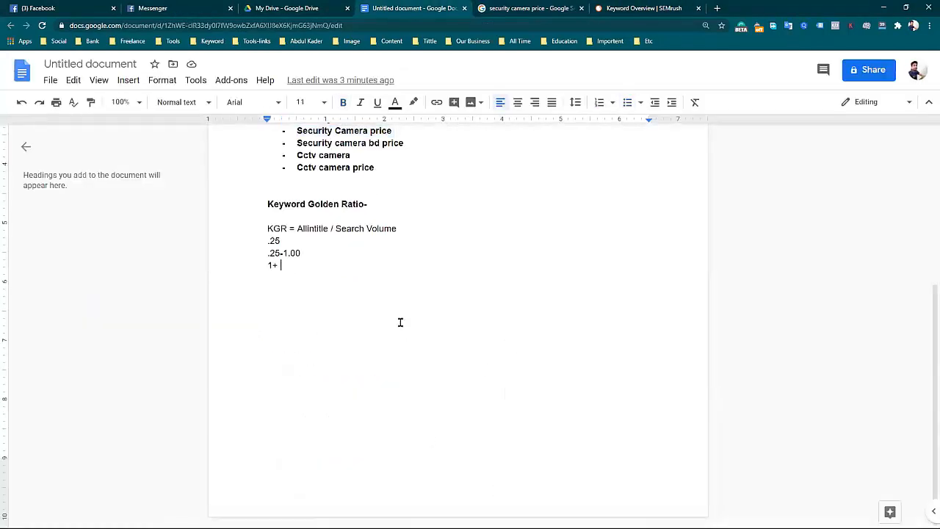
{"action": "key", "text": "Return"}
{"action": "key", "text": "Return"}
{"action": "type", "text": "Search Volume -"}
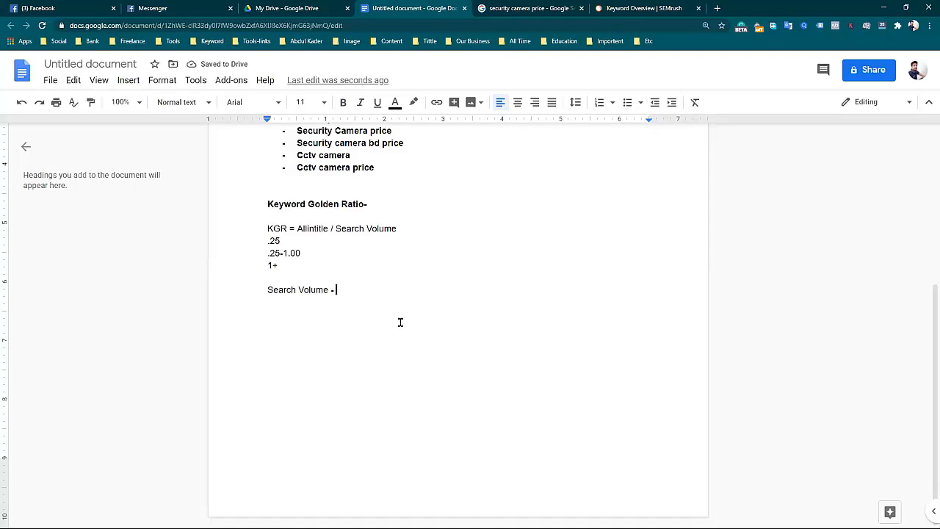
{"action": "key", "text": "ctrl+v"}
{"action": "key", "text": "Return"}
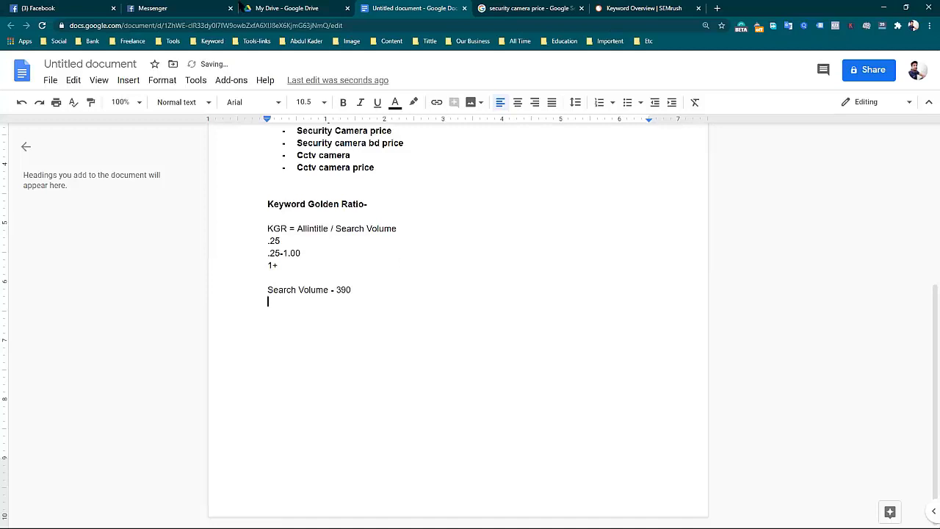
Extend the Google query to allintitle: "security camera price" and run the search.
{"action": "left_click", "coordinate": [529, 8]}
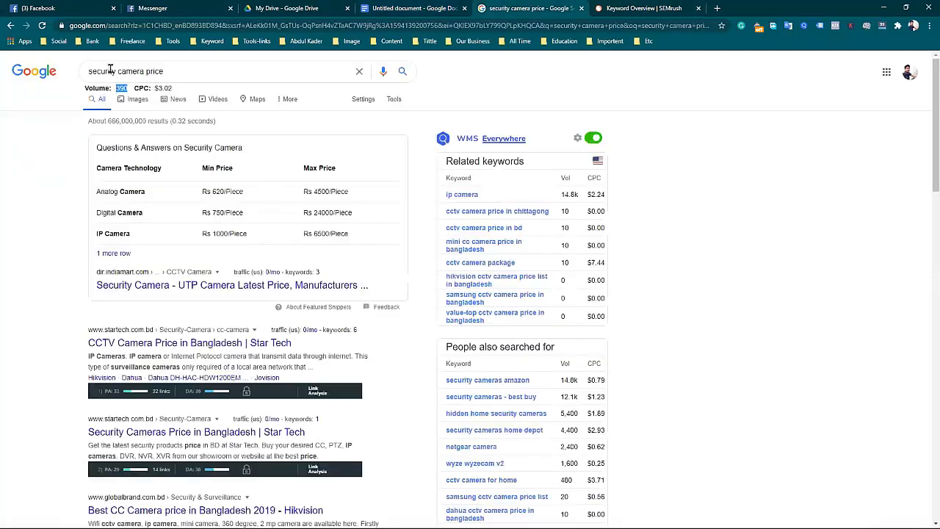
{"action": "left_click", "coordinate": [88, 71]}
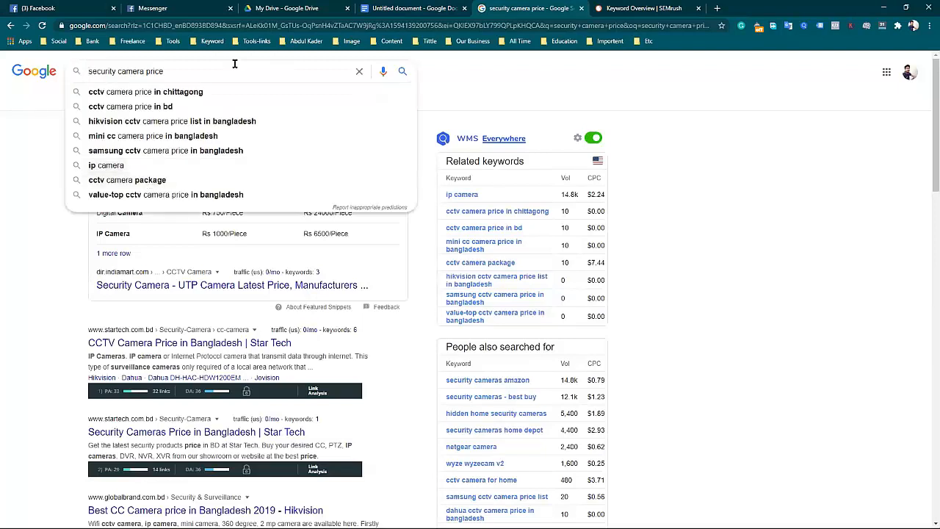
{"action": "type", "text": "allin"}
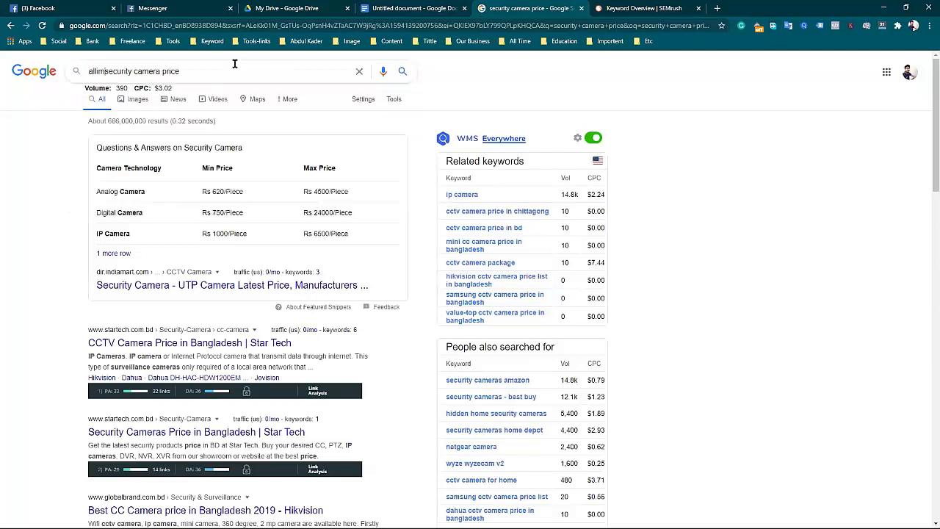
{"action": "type", "text": "title: \""}
{"action": "left_click", "coordinate": [257, 67]}
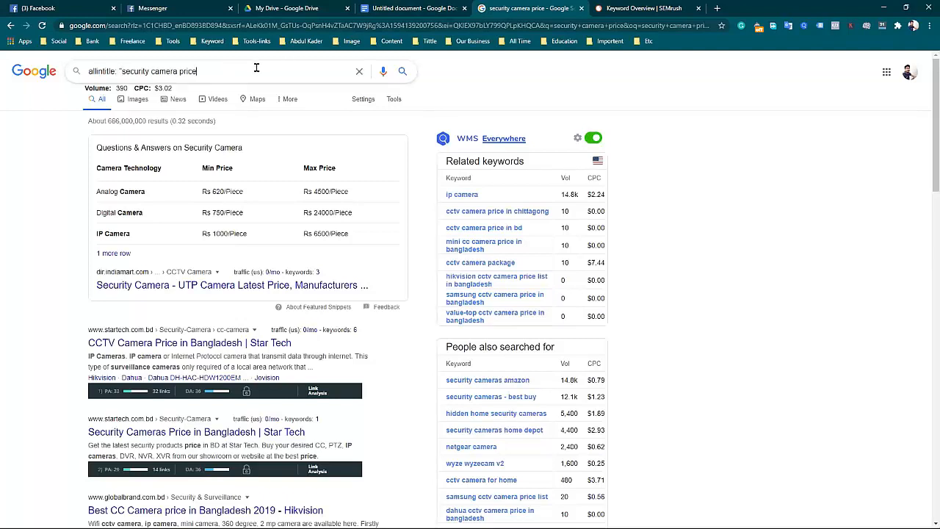
{"action": "key", "text": "Return"}
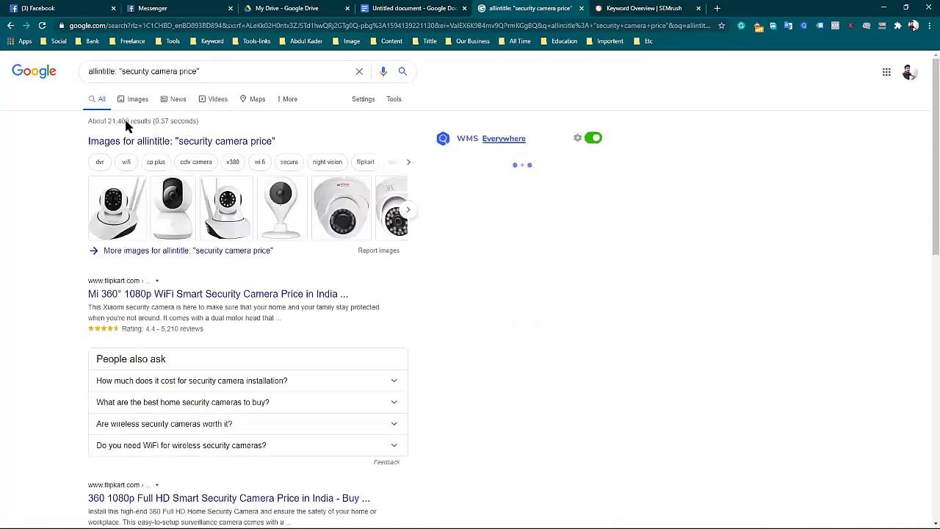
Copy the number of allintitle results from Google and add the line "Allintitle - 21,400" below the search volume in the document.
{"action": "left_click_drag", "start_coordinate": [130, 121], "coordinate": [109, 120]}
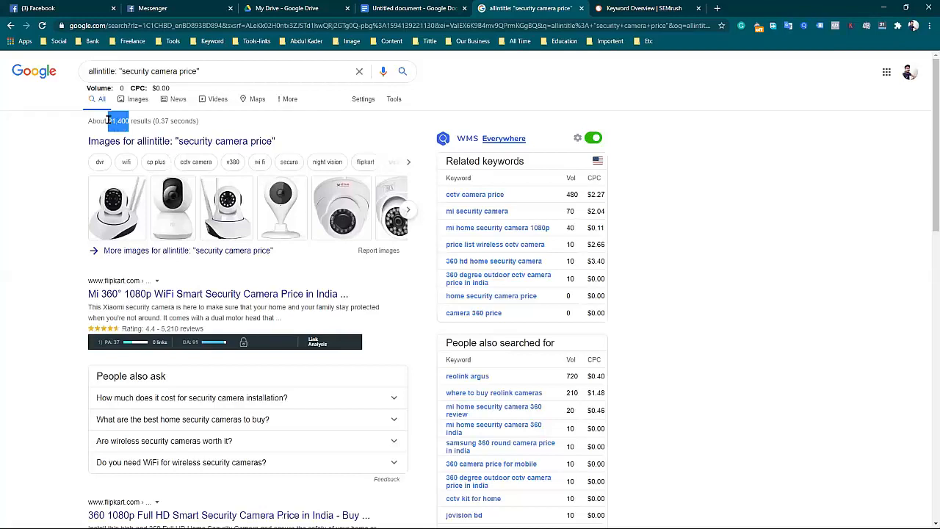
{"action": "right_click", "coordinate": [118, 121]}
{"action": "left_click", "coordinate": [147, 127]}
{"action": "left_click", "coordinate": [641, 8]}
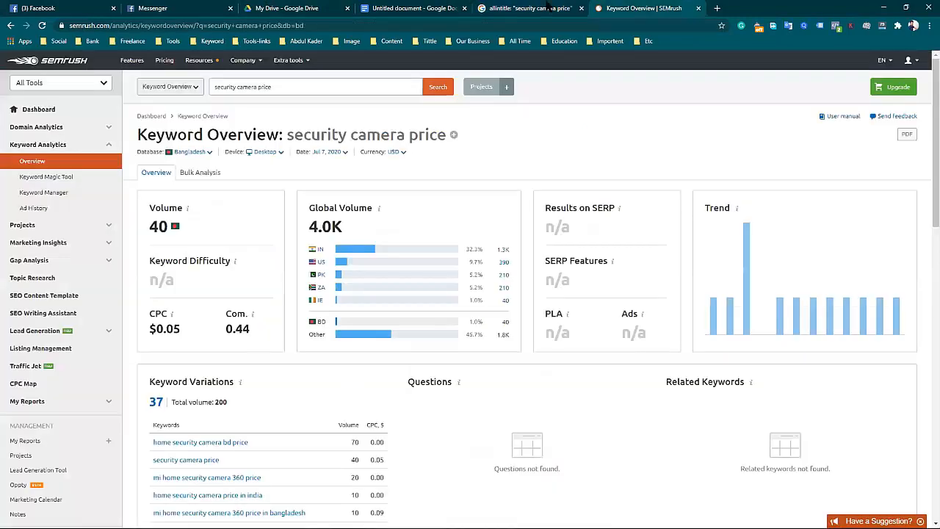
{"action": "left_click", "coordinate": [415, 8]}
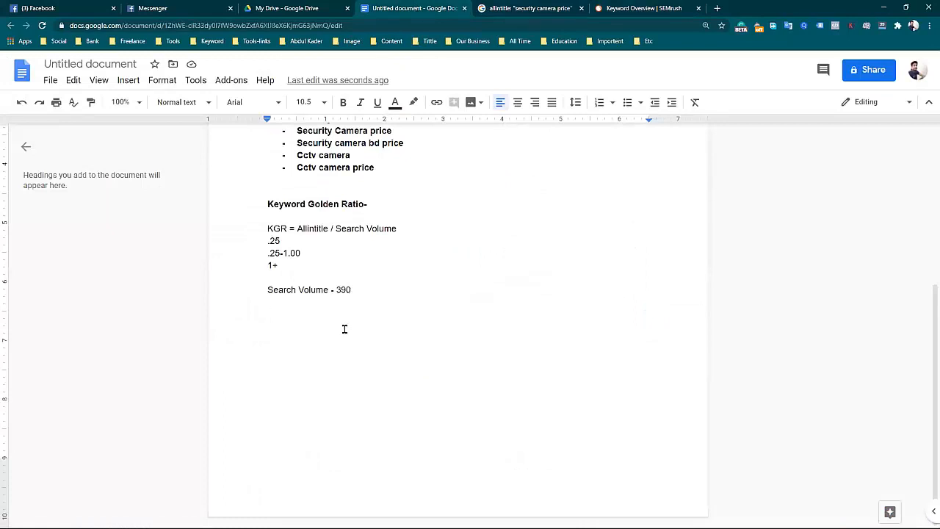
{"action": "type", "text": "Allintitle -"}
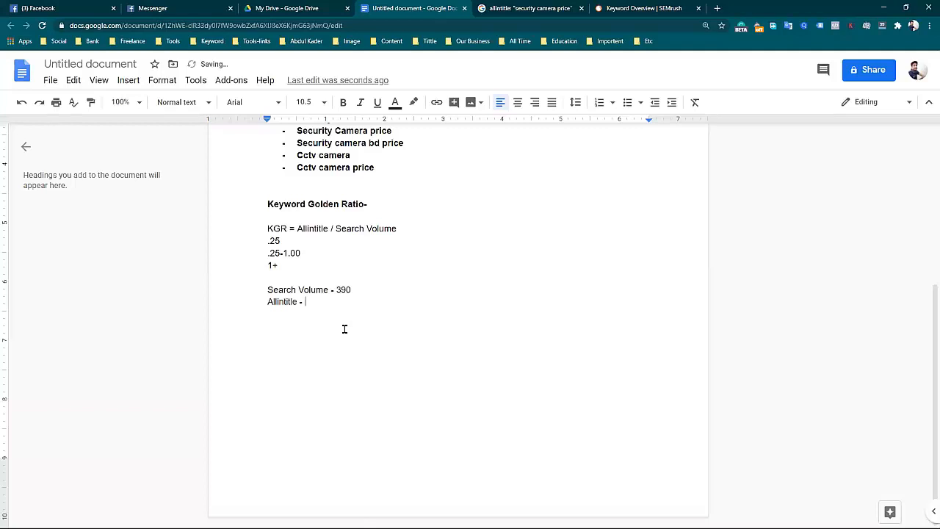
{"action": "key", "text": "ctrl+v"}
Check the Keyword Golden Ratio slide in PowerPoint, and return to the document in Chrome to compare its search volume and allintitle figures.
{"action": "left_click", "coordinate": [881, 12]}
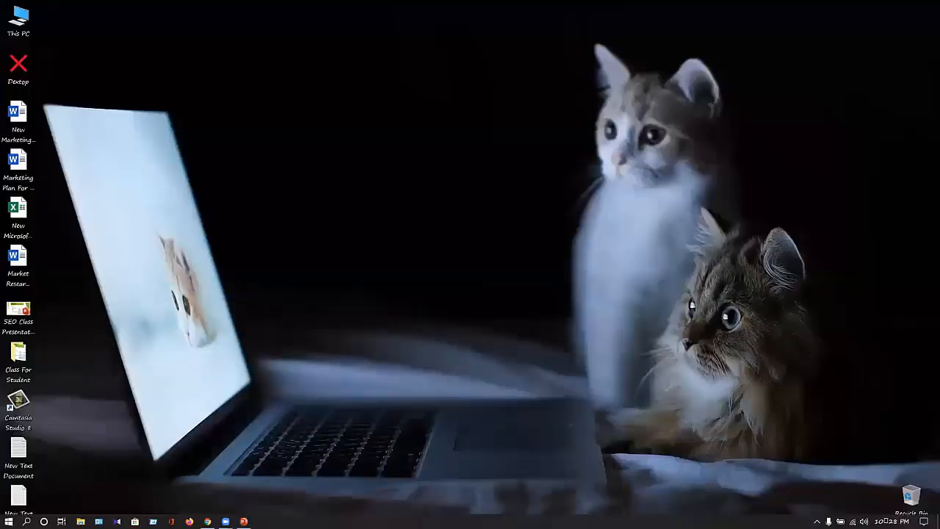
{"action": "left_click", "coordinate": [245, 520]}
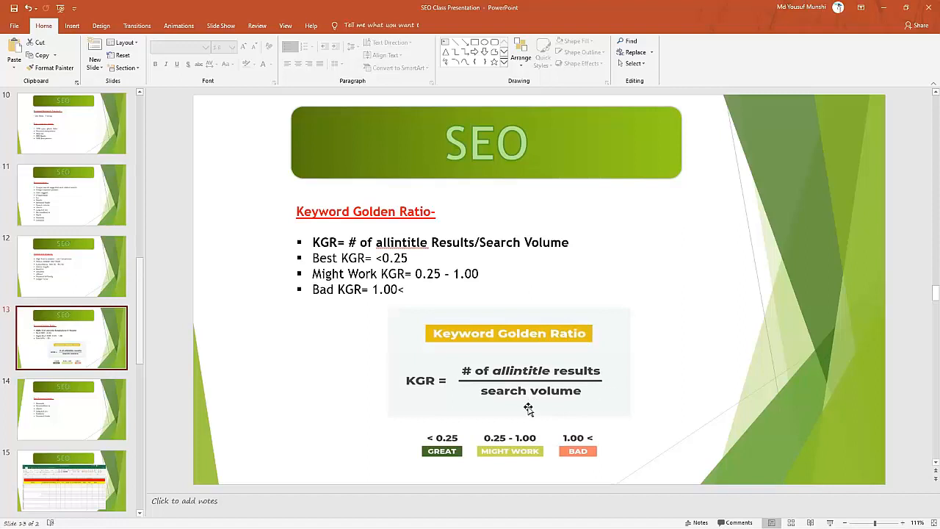
{"action": "left_click", "coordinate": [883, 7]}
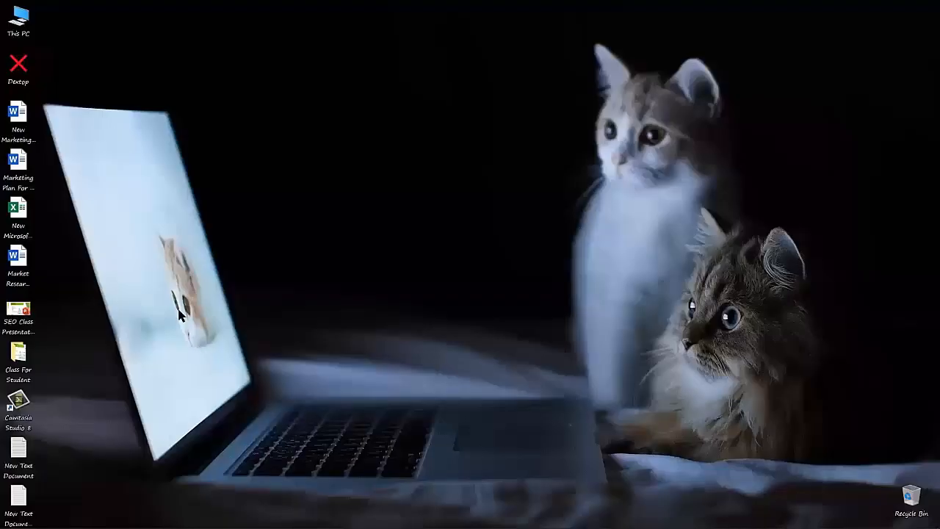
{"action": "mouse_move", "coordinate": [191, 522]}
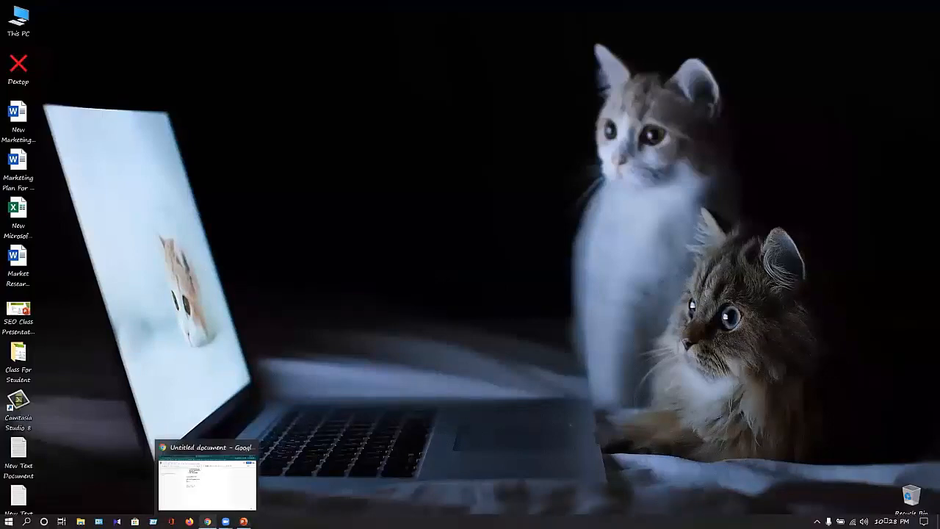
{"action": "left_click", "coordinate": [193, 470]}
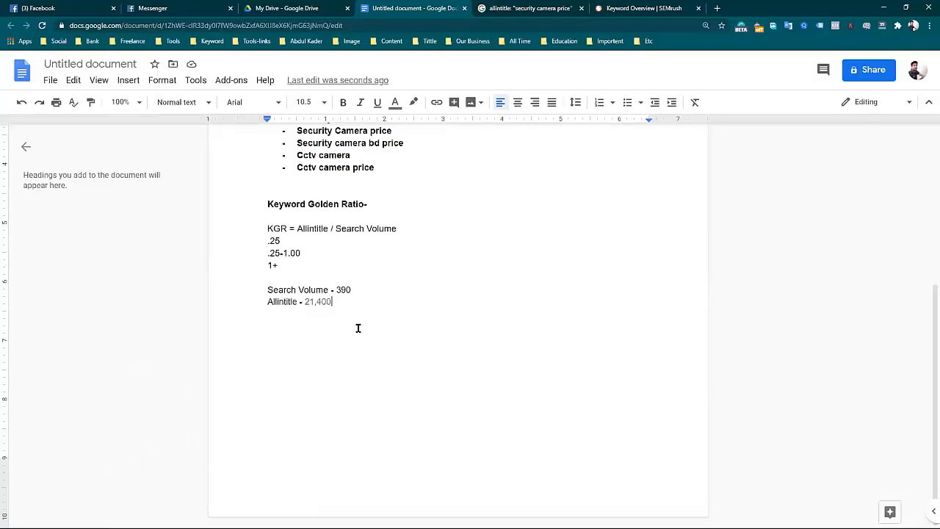
{"action": "double_click", "coordinate": [340, 288]}
{"action": "double_click", "coordinate": [305, 301]}
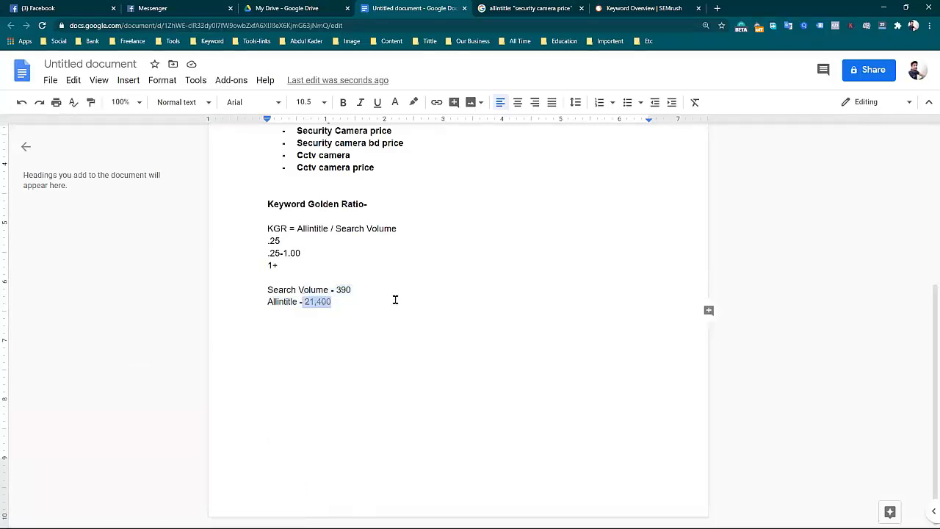
{"action": "left_click", "coordinate": [374, 314]}
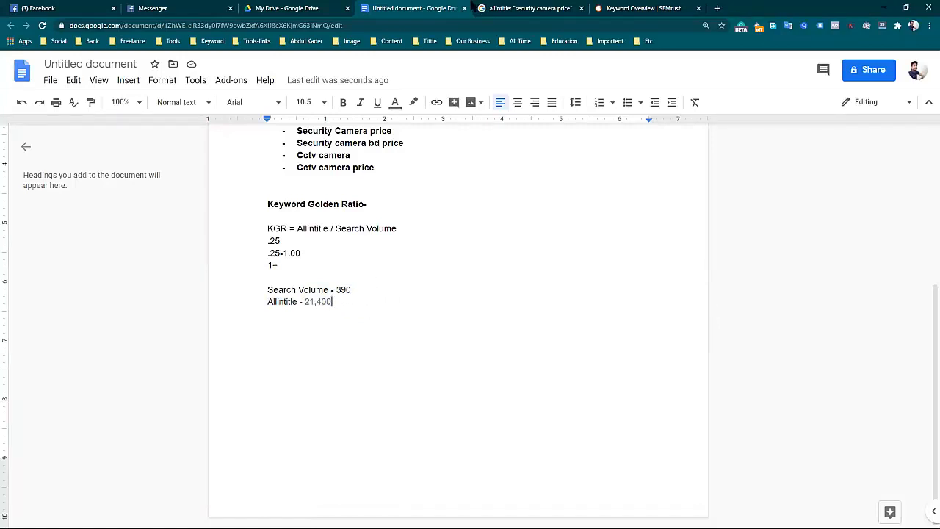
Replace the allintitle query in Google with the presenter's full name and run the search.
{"action": "left_click", "coordinate": [498, 8]}
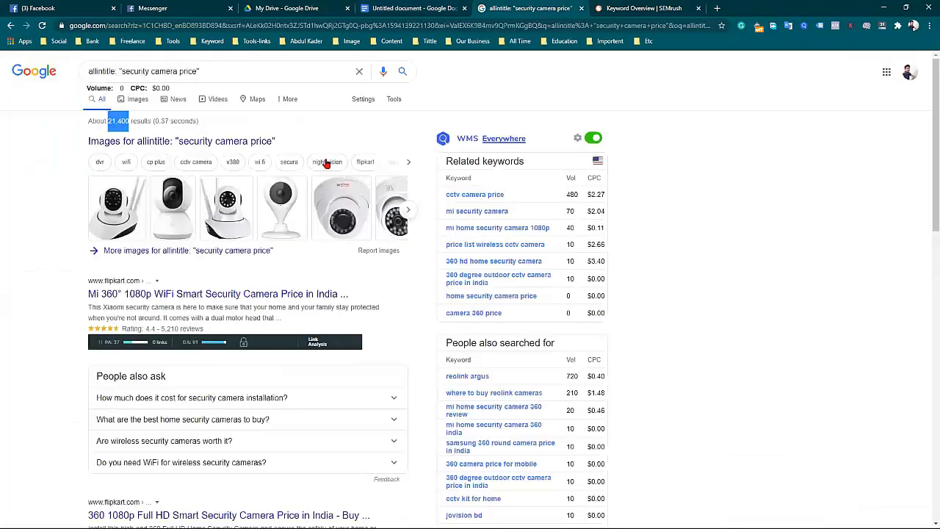
{"action": "left_click", "coordinate": [258, 73]}
{"action": "triple_click", "coordinate": [257, 72]}
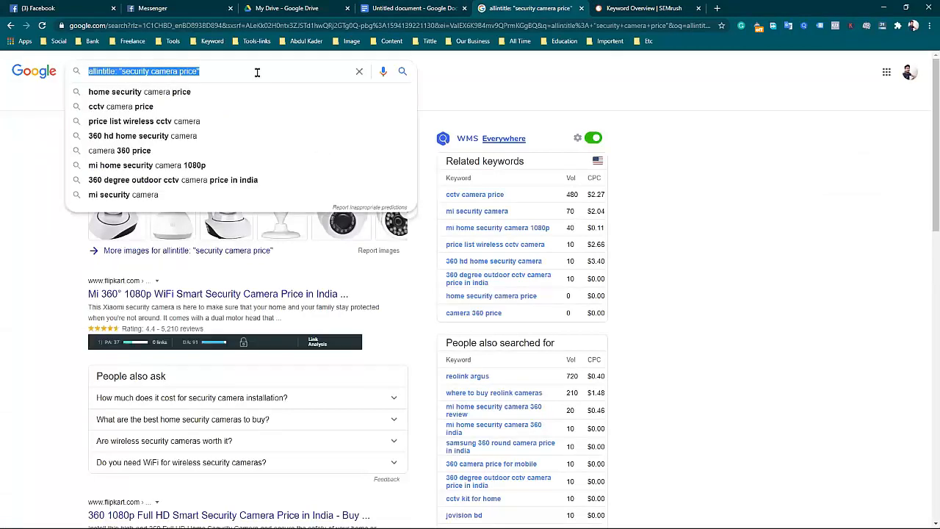
{"action": "type", "text": "md yous"}
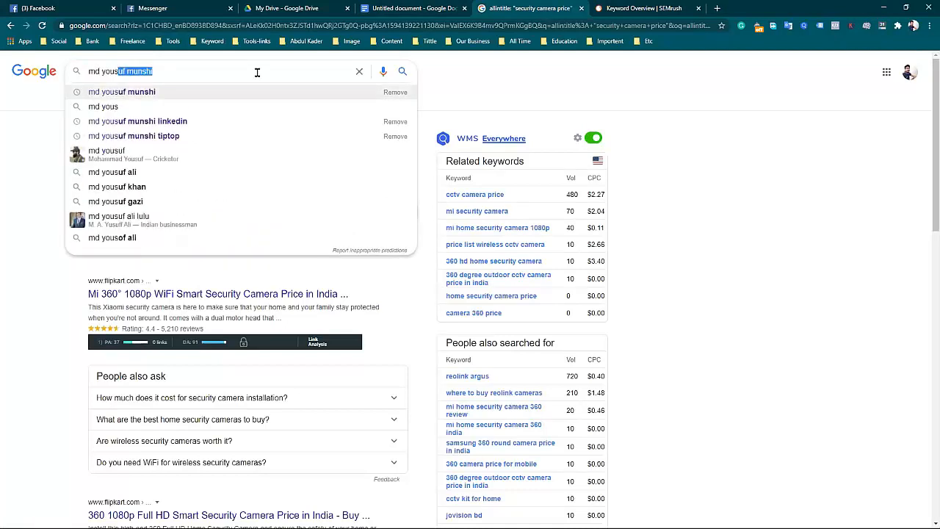
{"action": "key", "text": "Return"}
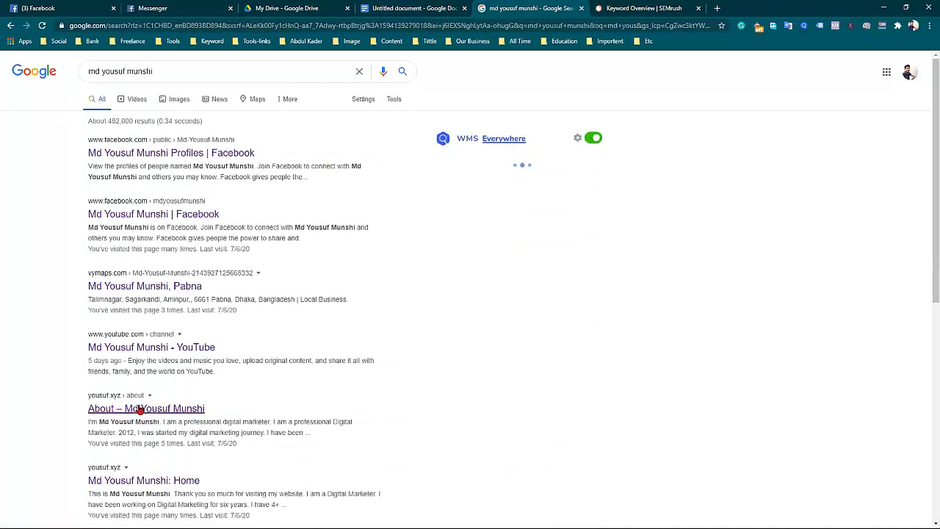
Examine the Google results for the presenter's name, including the social profiles, website pages and images.
{"action": "scroll", "coordinate": [139, 410], "scroll_direction": "down", "scroll_amount": 2}
{"action": "left_click", "coordinate": [93, 387]}
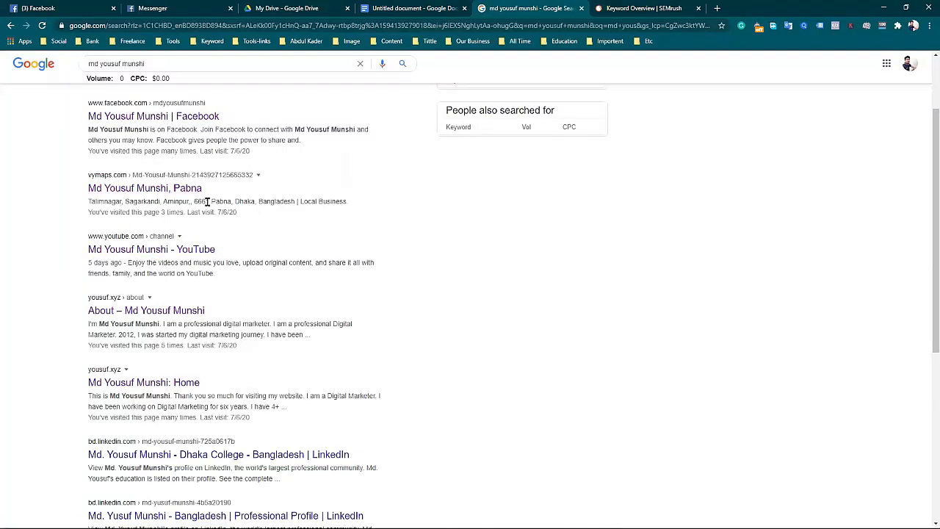
{"action": "scroll", "coordinate": [169, 168], "scroll_direction": "up", "scroll_amount": 2}
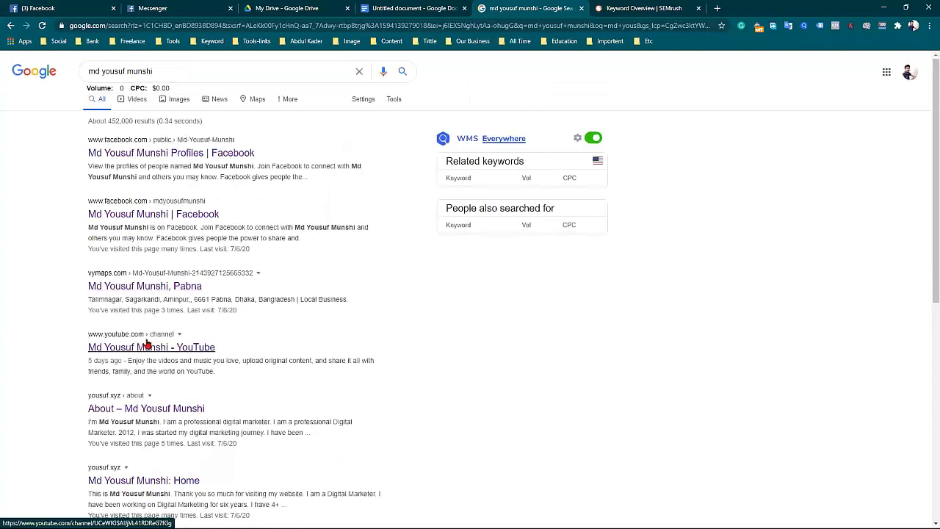
{"action": "scroll", "coordinate": [154, 359], "scroll_direction": "down", "scroll_amount": 2}
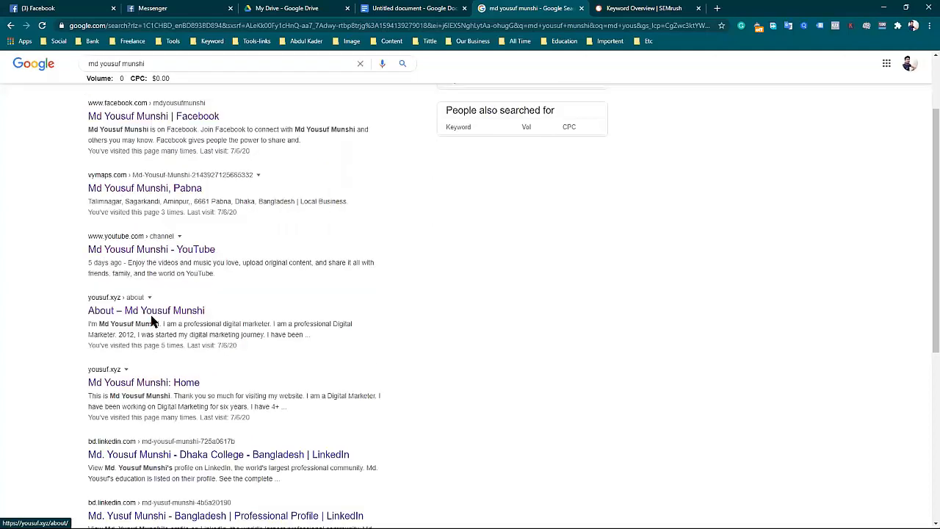
{"action": "scroll", "coordinate": [166, 330], "scroll_direction": "down", "scroll_amount": 4}
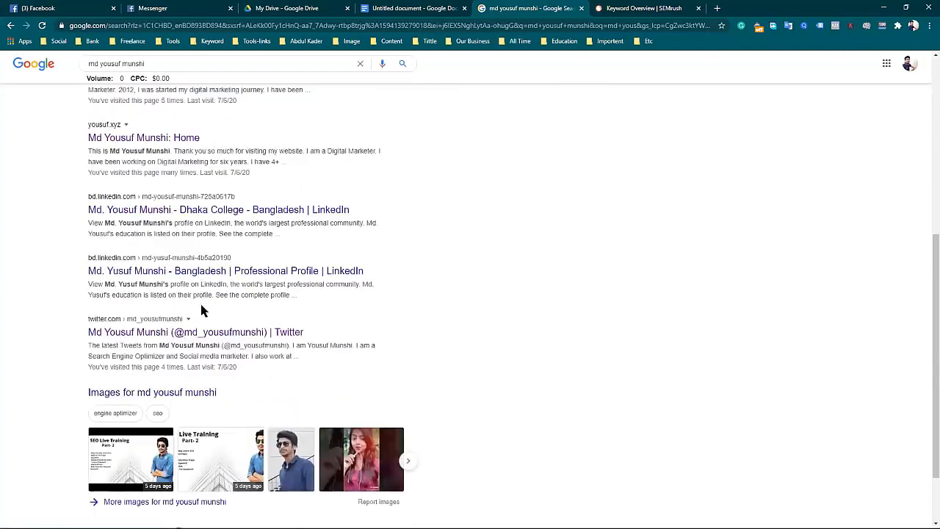
{"action": "scroll", "coordinate": [195, 384], "scroll_direction": "down", "scroll_amount": 2}
{"action": "scroll", "coordinate": [193, 347], "scroll_direction": "up", "scroll_amount": 2}
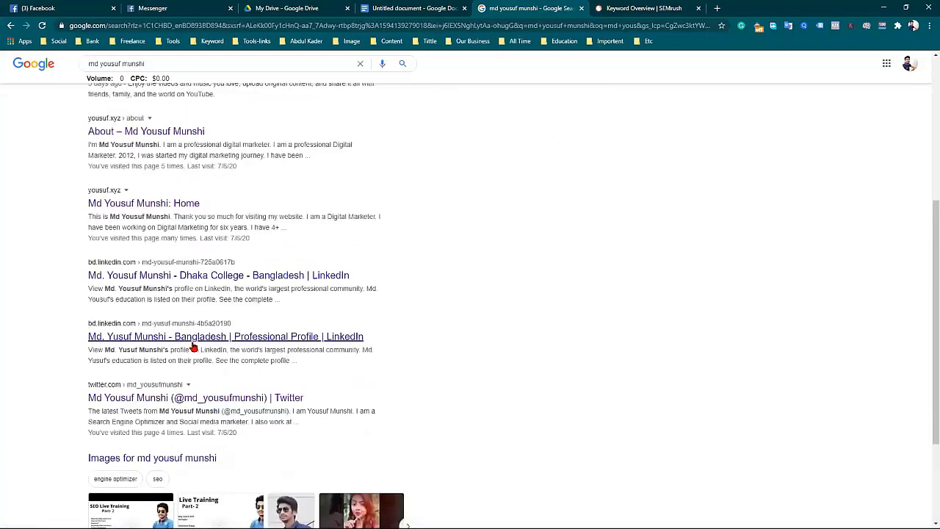
{"action": "scroll", "coordinate": [193, 306], "scroll_direction": "up", "scroll_amount": 1}
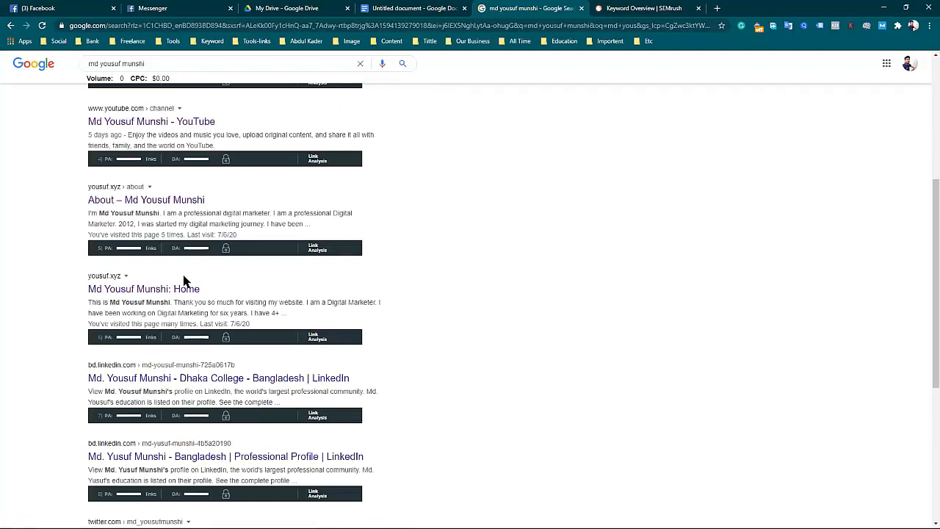
{"action": "scroll", "coordinate": [224, 297], "scroll_direction": "up", "scroll_amount": 1}
{"action": "scroll", "coordinate": [225, 297], "scroll_direction": "up", "scroll_amount": 4}
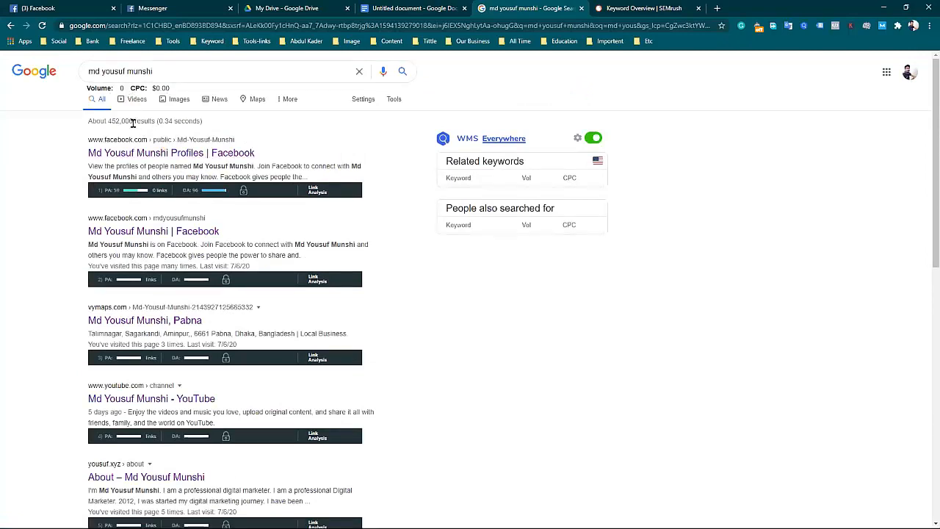
Check the result count for the presenter's name, and rerun the Google search with the allintitle: operator before the name.
{"action": "left_click_drag", "start_coordinate": [133, 120], "coordinate": [108, 121]}
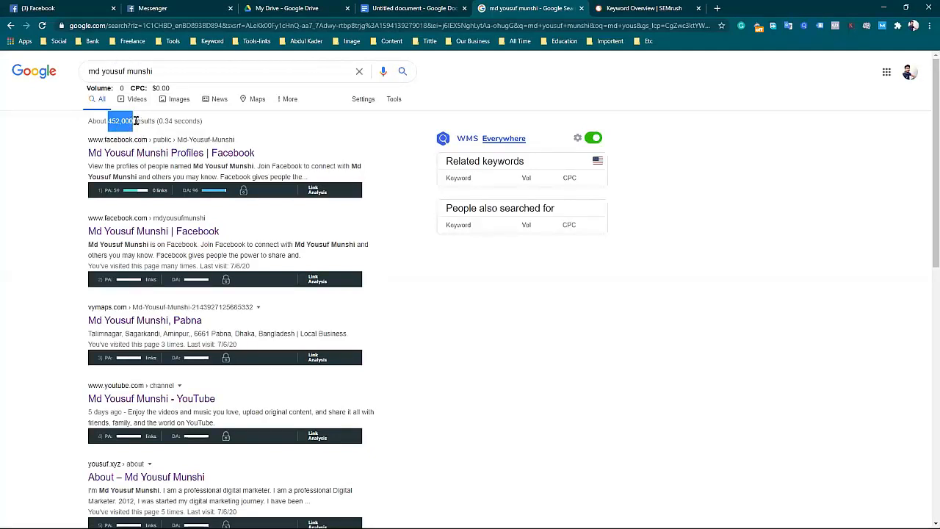
{"action": "left_click", "coordinate": [150, 121]}
{"action": "left_click", "coordinate": [159, 70]}
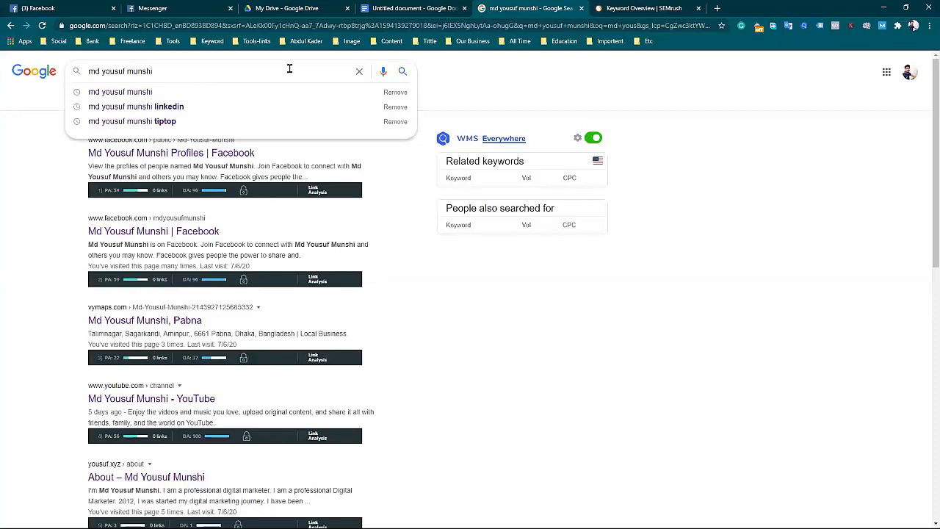
{"action": "type", "text": "alltint"}
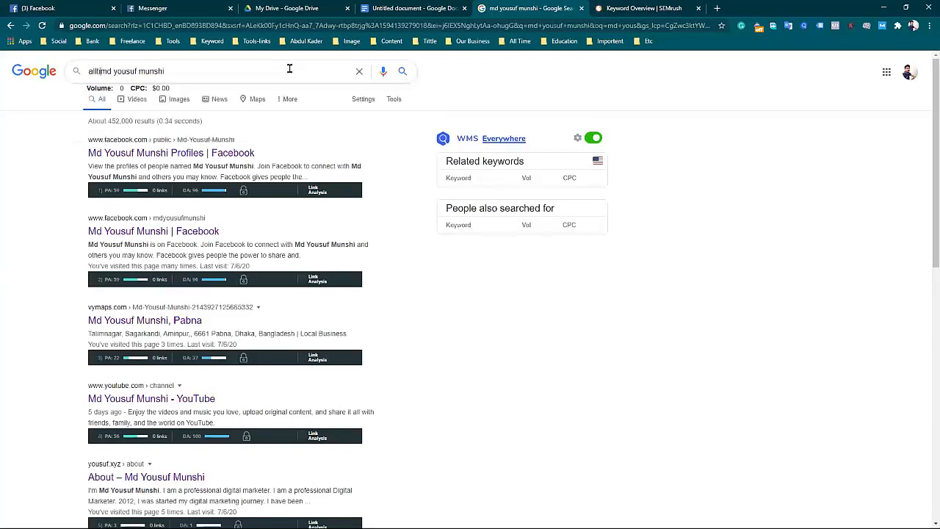
{"action": "key", "text": "BackSpace"}
{"action": "key", "text": "BackSpace"}
{"action": "type", "text": "n"}
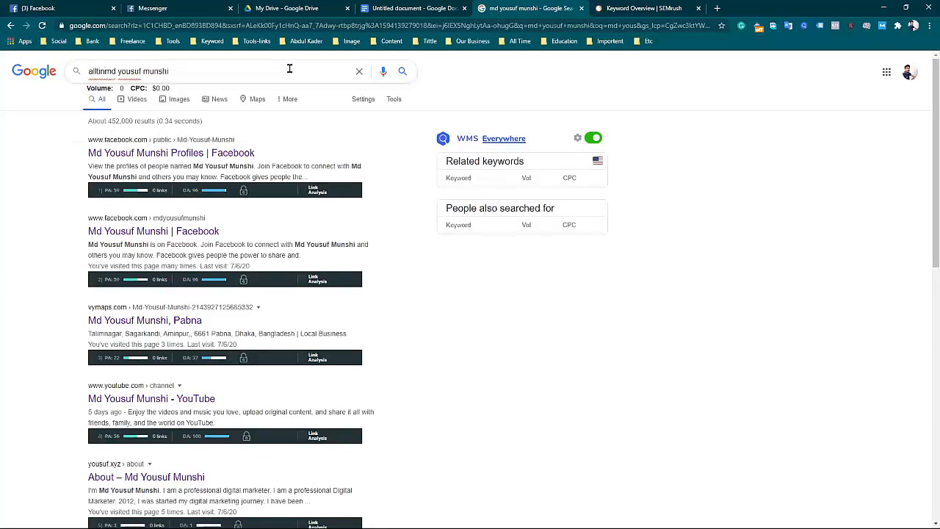
{"action": "type", "text": "tit"}
{"action": "key", "text": "BackSpace"}
{"action": "key", "text": "BackSpace"}
{"action": "key", "text": "BackSpace"}
{"action": "key", "text": "BackSpace"}
{"action": "key", "text": "BackSpace"}
{"action": "type", "text": "int"}
{"action": "key", "text": "BackSpace"}
{"action": "key", "text": "BackSpace"}
{"action": "key", "text": "BackSpace"}
{"action": "key", "text": "BackSpace"}
{"action": "type", "text": "intit"}
{"action": "key", "text": "BackSpace"}
{"action": "key", "text": "BackSpace"}
{"action": "type", "text": "itle"}
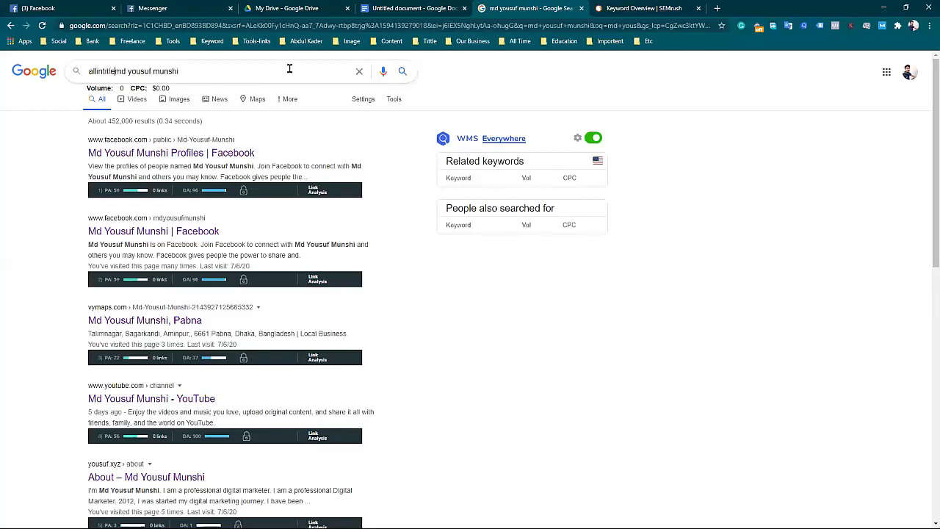
{"action": "type", "text": ":"}
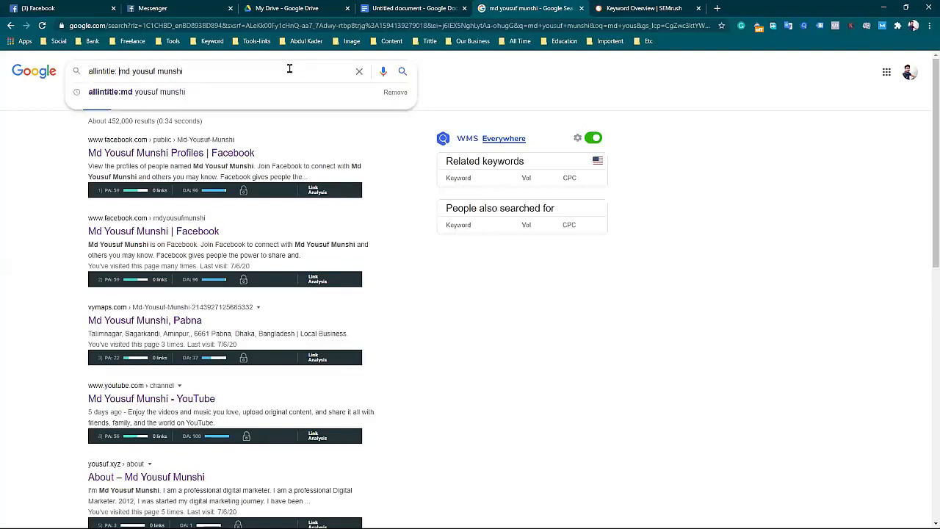
{"action": "key", "text": "BackSpace"}
{"action": "key", "text": "Return"}
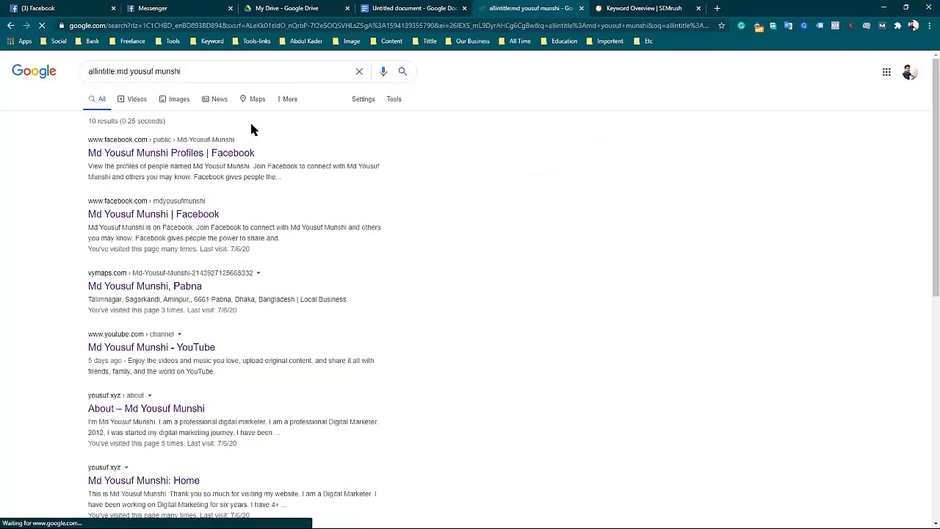
Review the allintitle results, and search again with the presenter's name enclosed in quotation marks after the operator.
{"action": "scroll", "coordinate": [211, 334], "scroll_direction": "down", "scroll_amount": 6}
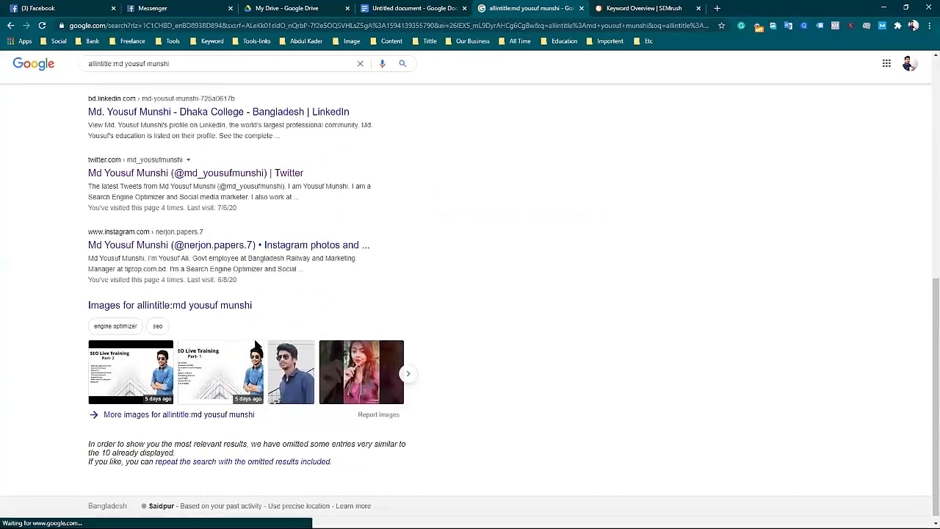
{"action": "scroll", "coordinate": [221, 355], "scroll_direction": "up", "scroll_amount": 6}
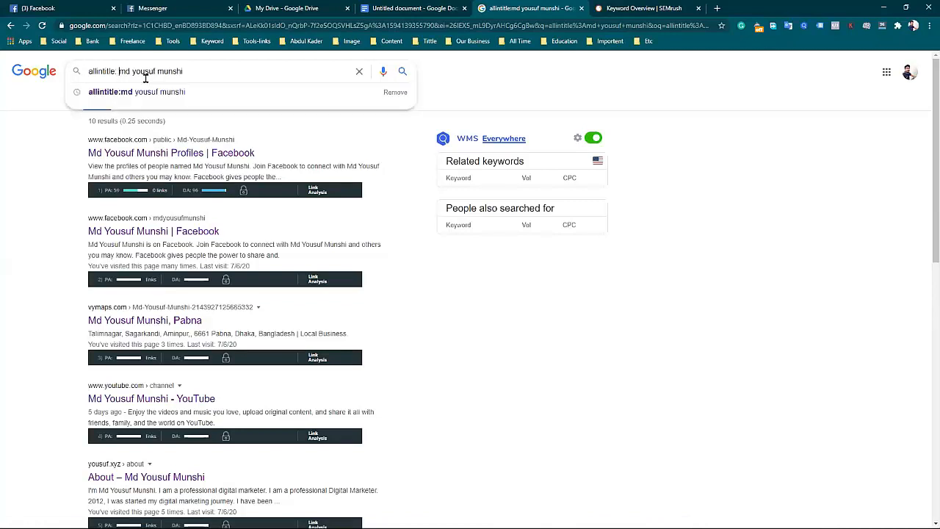
{"action": "type", "text": "\""}
{"action": "key", "text": "Return"}
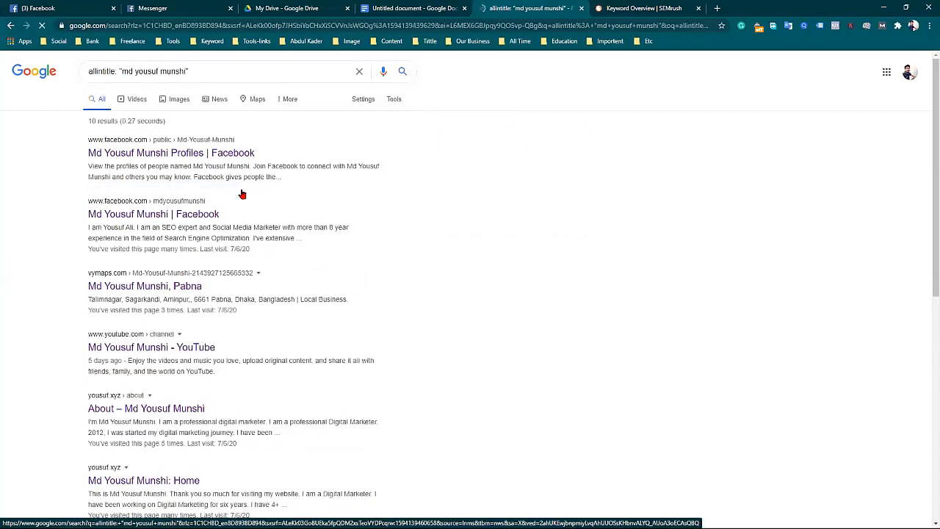
Examine the titles, social profiles and images returned for the quoted allintitle query.
{"action": "scroll", "coordinate": [245, 209], "scroll_direction": "down", "scroll_amount": 3}
{"action": "scroll", "coordinate": [235, 243], "scroll_direction": "up", "scroll_amount": 3}
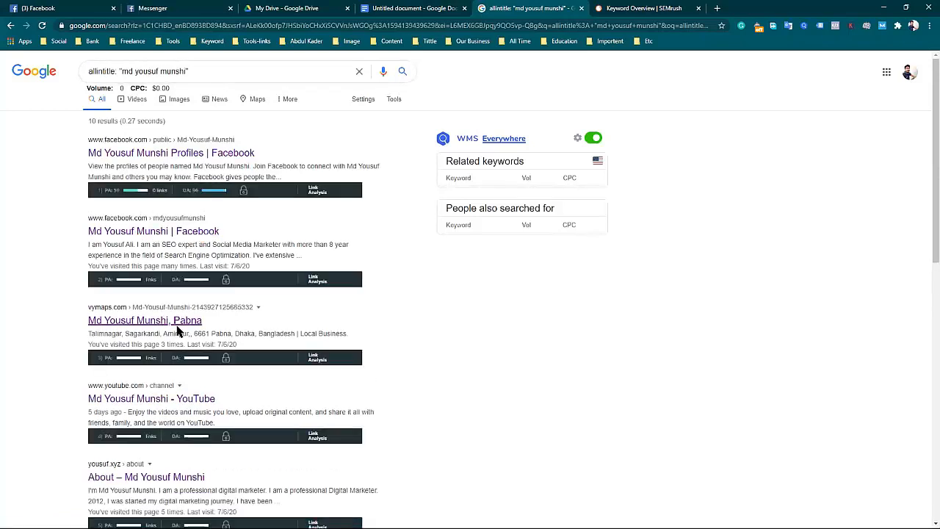
{"action": "scroll", "coordinate": [177, 340], "scroll_direction": "down", "scroll_amount": 1}
{"action": "scroll", "coordinate": [165, 417], "scroll_direction": "down", "scroll_amount": 5}
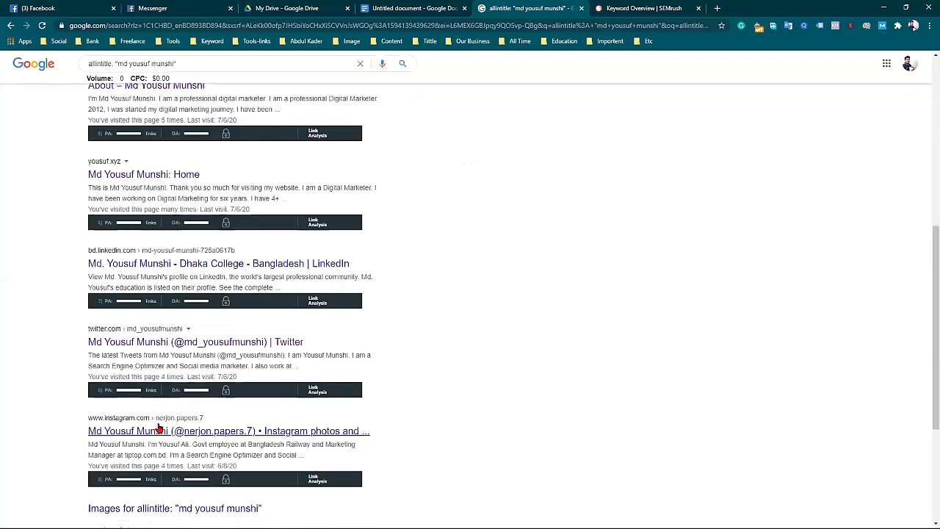
{"action": "scroll", "coordinate": [169, 403], "scroll_direction": "down", "scroll_amount": 2}
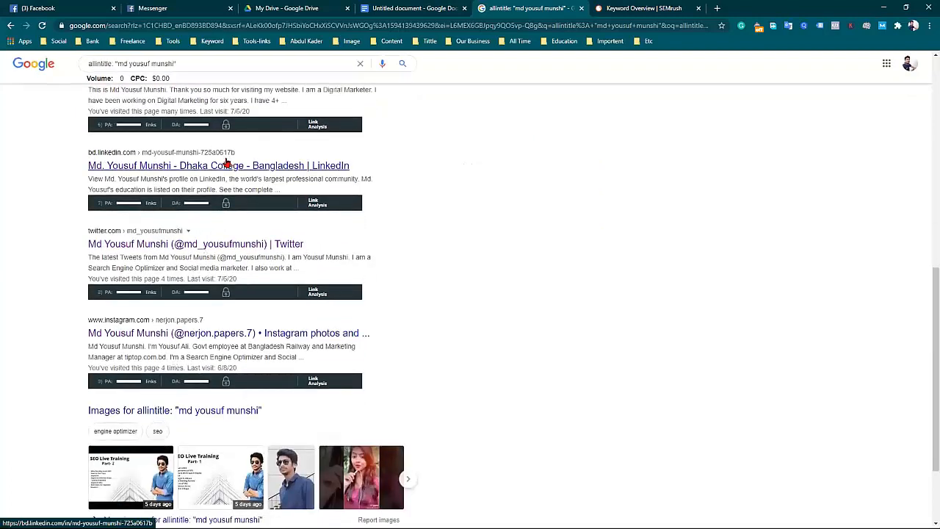
{"action": "scroll", "coordinate": [230, 252], "scroll_direction": "down", "scroll_amount": 1}
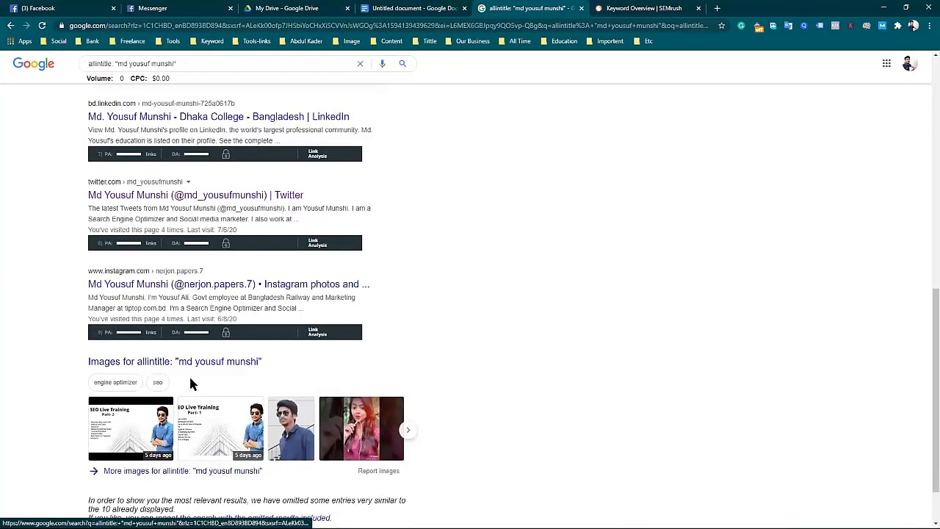
{"action": "scroll", "coordinate": [238, 257], "scroll_direction": "up", "scroll_amount": 7}
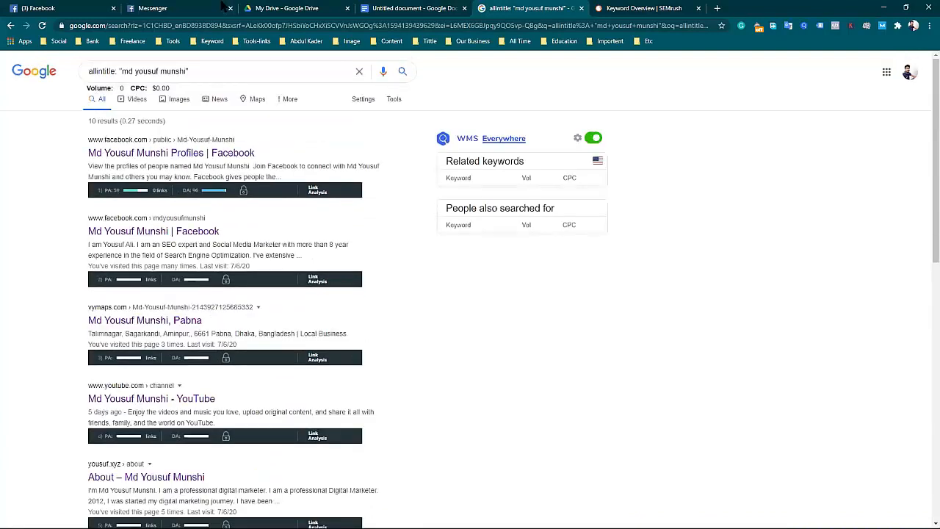
Remove the last word of the presenter's name from the quoted allintitle query and run the search.
{"action": "left_click_drag", "start_coordinate": [119, 69], "coordinate": [134, 69]}
{"action": "left_click", "coordinate": [139, 70]}
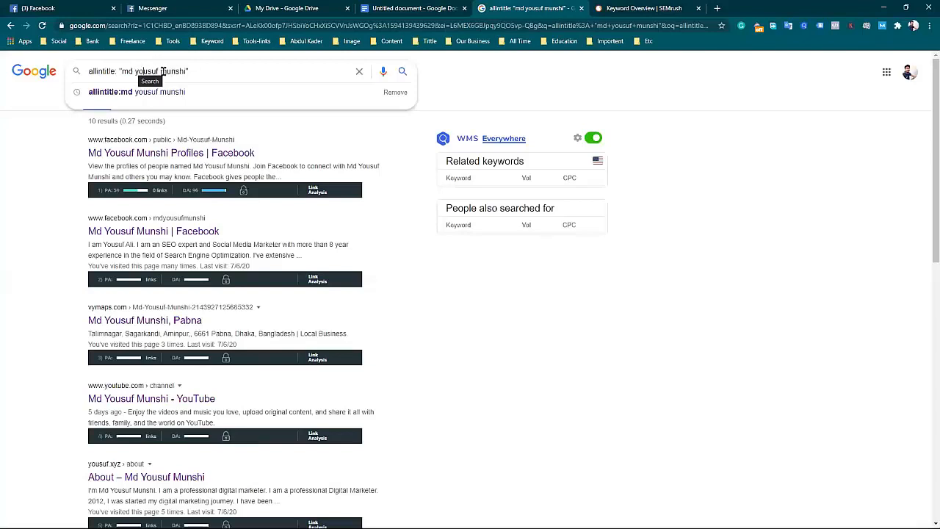
{"action": "left_click_drag", "start_coordinate": [160, 71], "coordinate": [185, 71]}
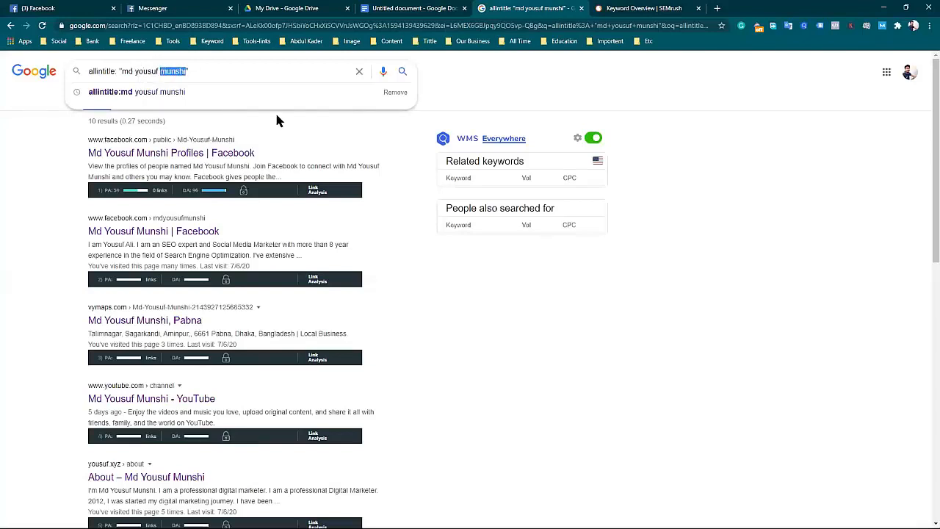
{"action": "key", "text": "BackSpace"}
{"action": "key", "text": "Return"}
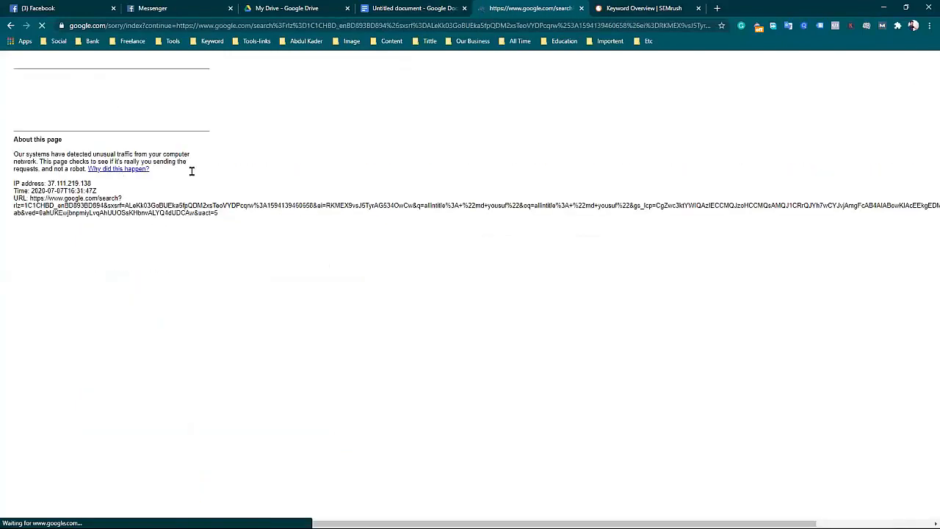
Complete Google's robot check by selecting all images with bicycles and verifying the selection.
{"action": "left_click", "coordinate": [27, 102]}
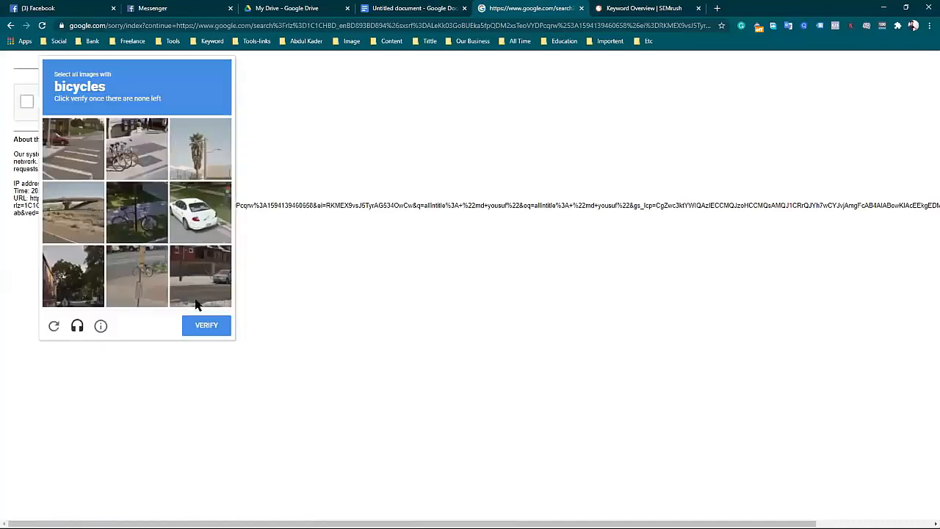
{"action": "left_click", "coordinate": [144, 173]}
{"action": "left_click", "coordinate": [140, 213]}
{"action": "left_click", "coordinate": [137, 276]}
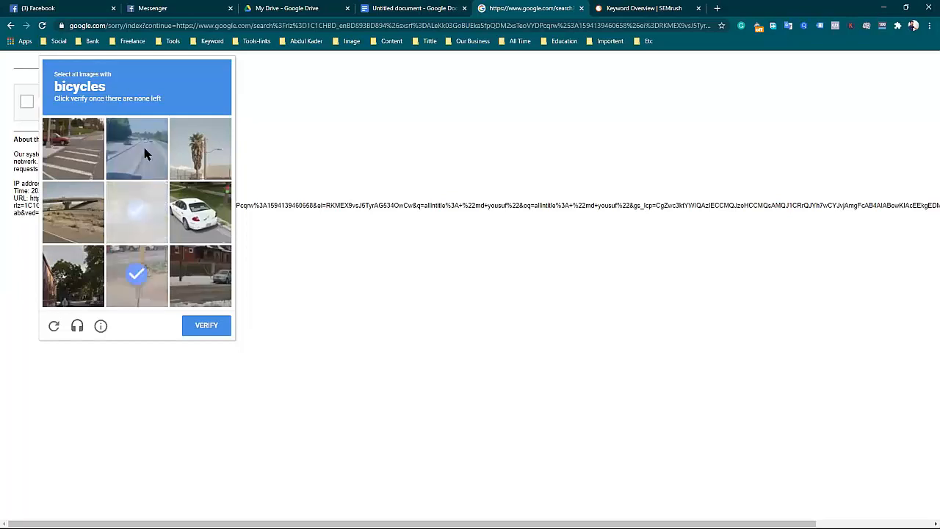
{"action": "left_click", "coordinate": [161, 293]}
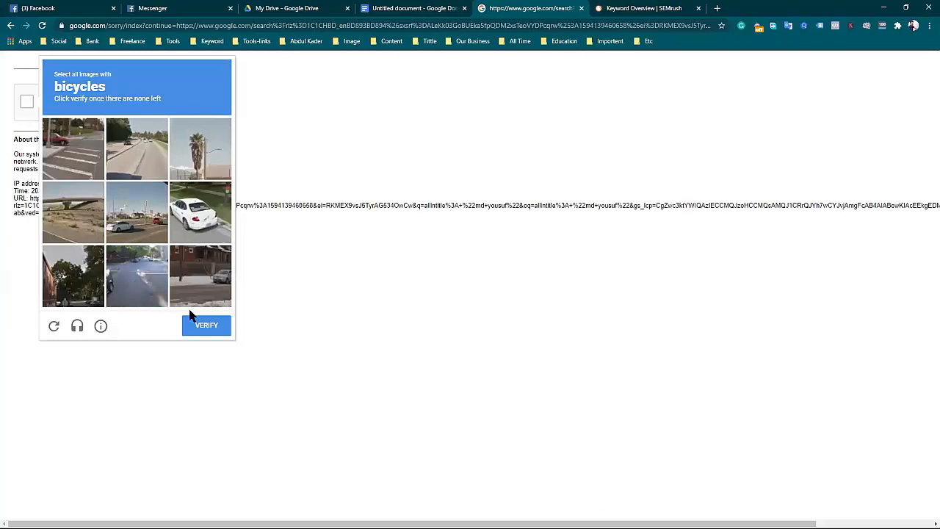
{"action": "left_click", "coordinate": [217, 324]}
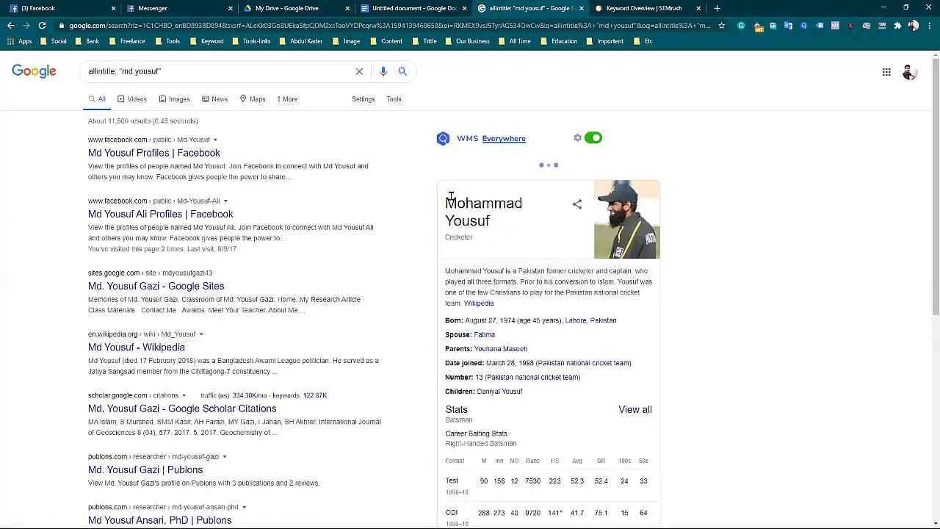
Compare the cricketer's name in the knowledge panel with the shortened name in the allintitle query.
{"action": "left_click_drag", "start_coordinate": [446, 198], "coordinate": [408, 211]}
{"action": "left_click", "coordinate": [407, 205]}
{"action": "left_click_drag", "start_coordinate": [490, 339], "coordinate": [447, 322]}
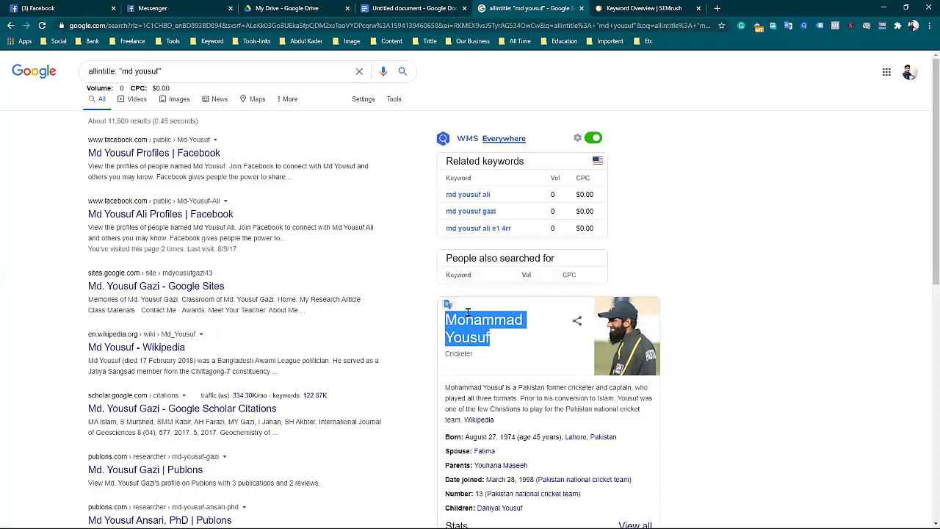
{"action": "left_click", "coordinate": [404, 251]}
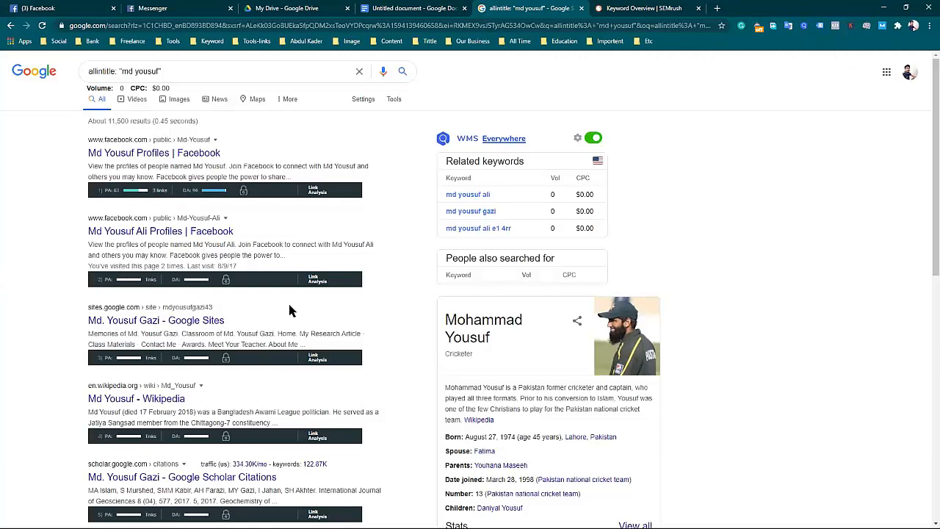
{"action": "left_click", "coordinate": [231, 71]}
{"action": "left_click", "coordinate": [493, 85]}
{"action": "scroll", "coordinate": [523, 473], "scroll_direction": "down", "scroll_amount": 1}
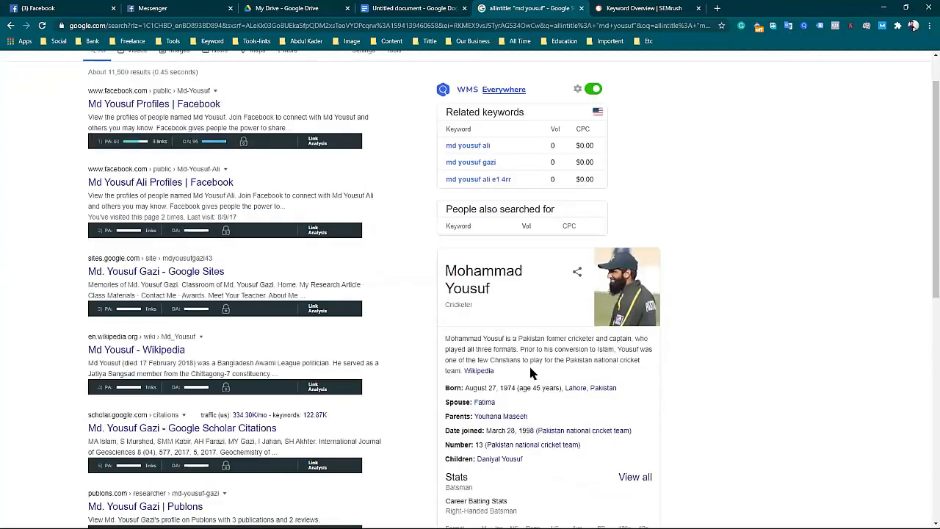
{"action": "left_click_drag", "start_coordinate": [490, 288], "coordinate": [446, 268]}
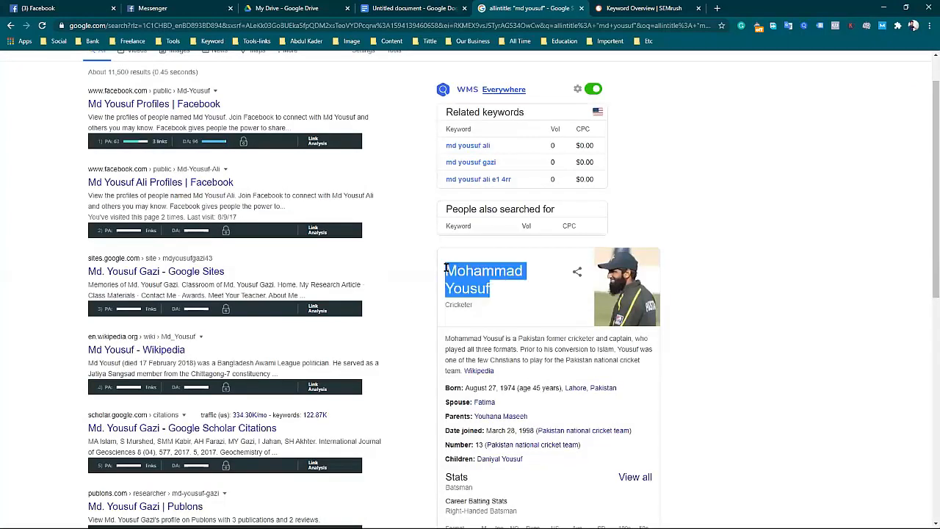
{"action": "left_click", "coordinate": [546, 290]}
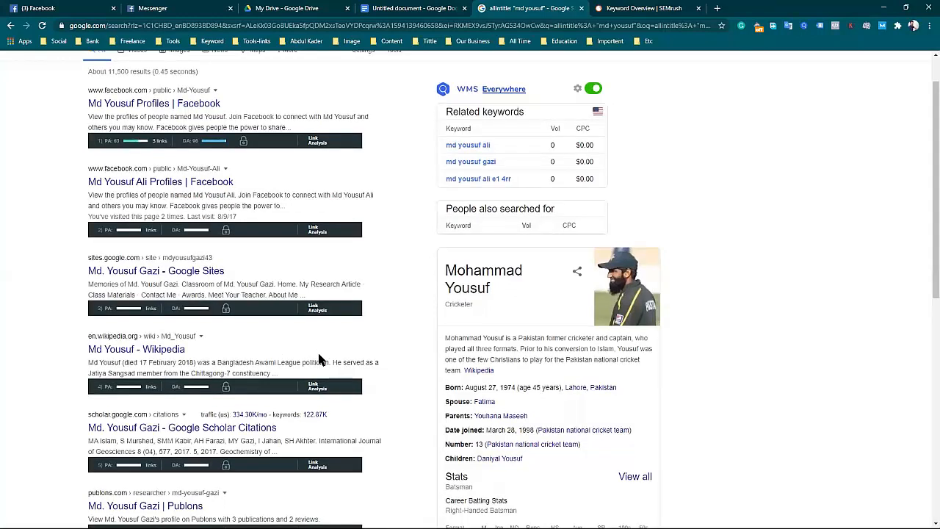
Examine the page titles returned for the shortened name and compare them with the knowledge panel heading and the query.
{"action": "scroll", "coordinate": [303, 369], "scroll_direction": "down", "scroll_amount": 5}
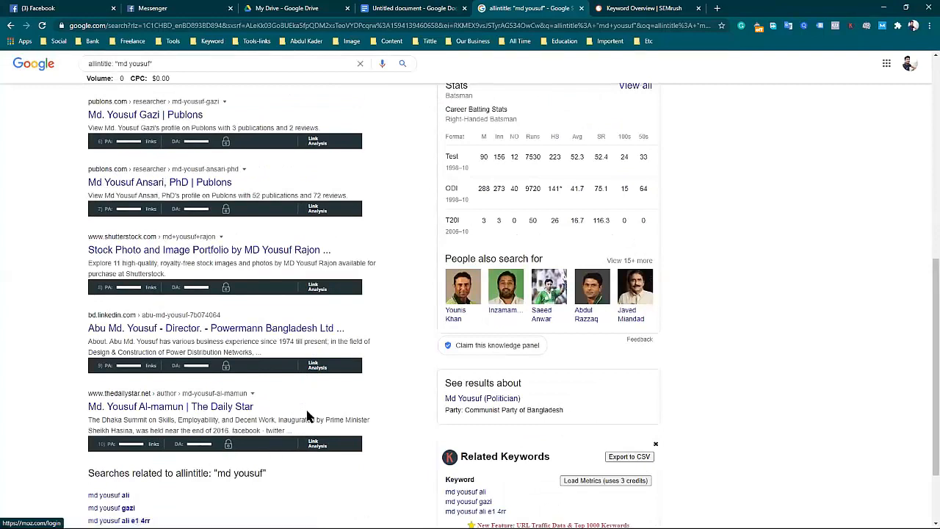
{"action": "scroll", "coordinate": [303, 393], "scroll_direction": "up", "scroll_amount": 7}
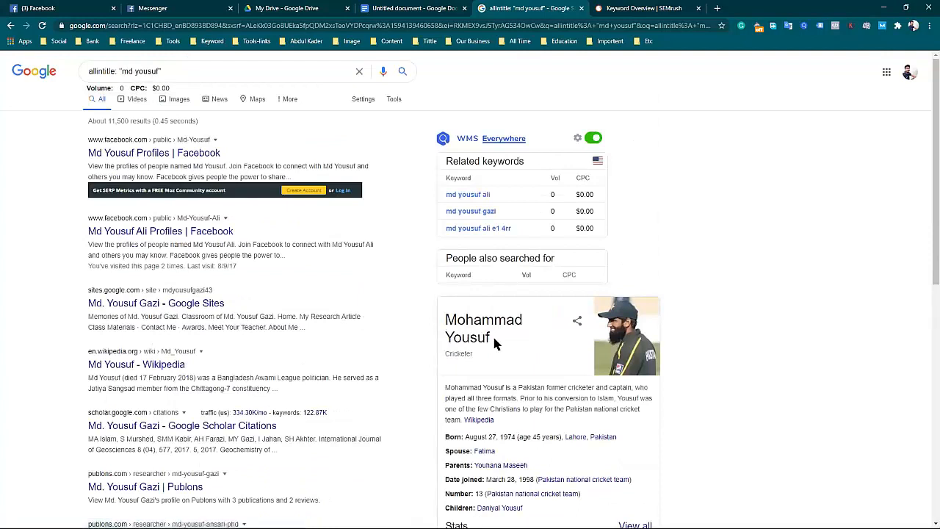
{"action": "left_click_drag", "start_coordinate": [490, 340], "coordinate": [446, 315]}
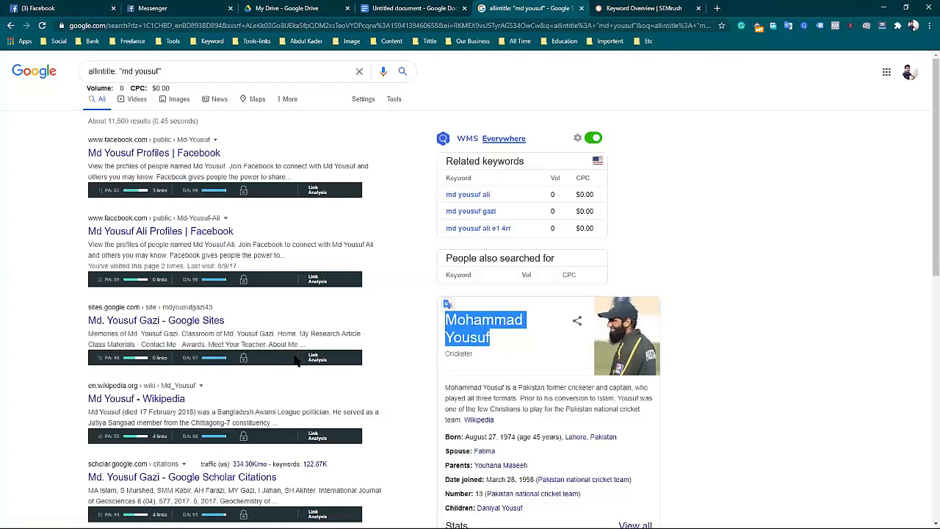
{"action": "scroll", "coordinate": [292, 367], "scroll_direction": "down", "scroll_amount": 2}
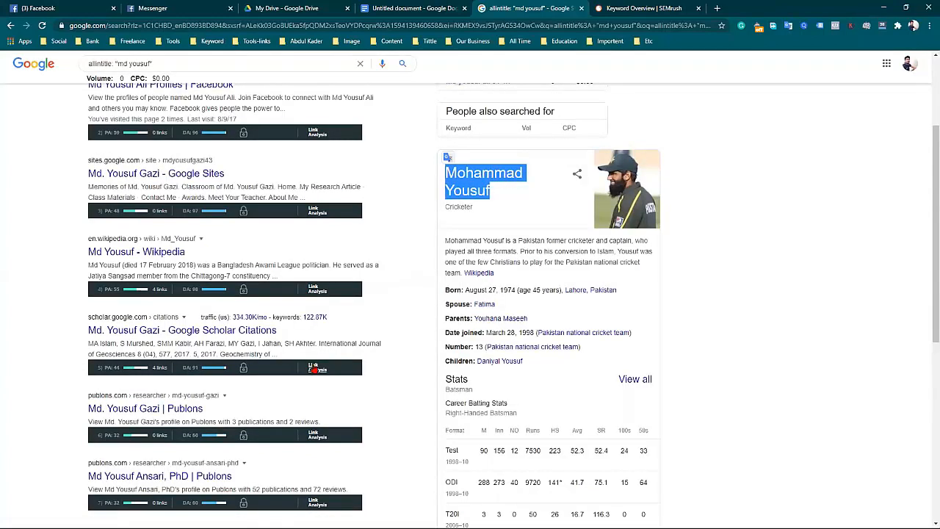
{"action": "scroll", "coordinate": [359, 386], "scroll_direction": "up", "scroll_amount": 2}
{"action": "left_click", "coordinate": [199, 68]}
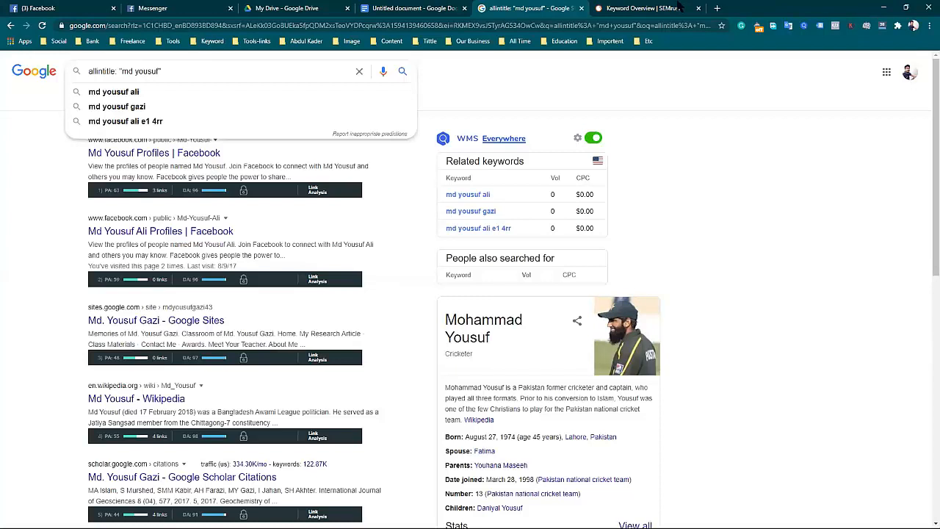
Check the SEMrush keyword overview, and return to the Google Docs document to review the search volume and allintitle figures.
{"action": "key", "text": "ctrl+Tab"}
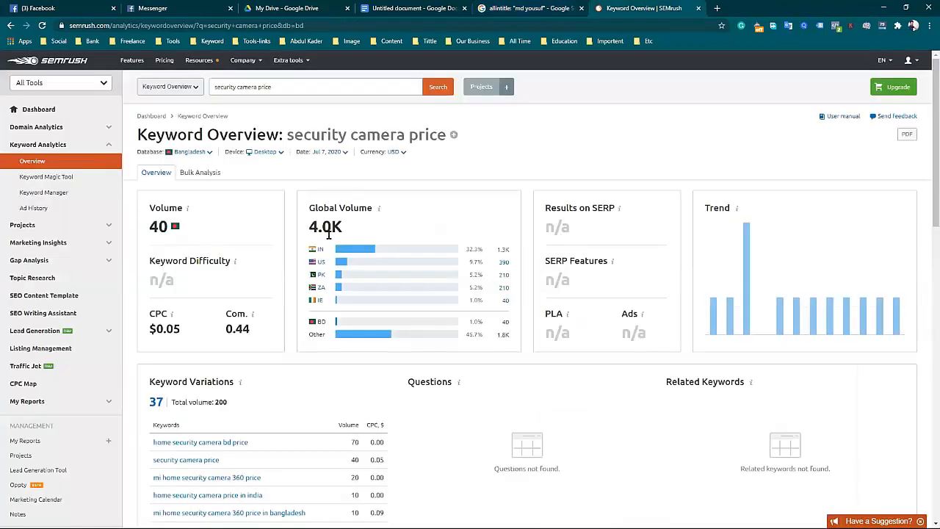
{"action": "left_click", "coordinate": [415, 8]}
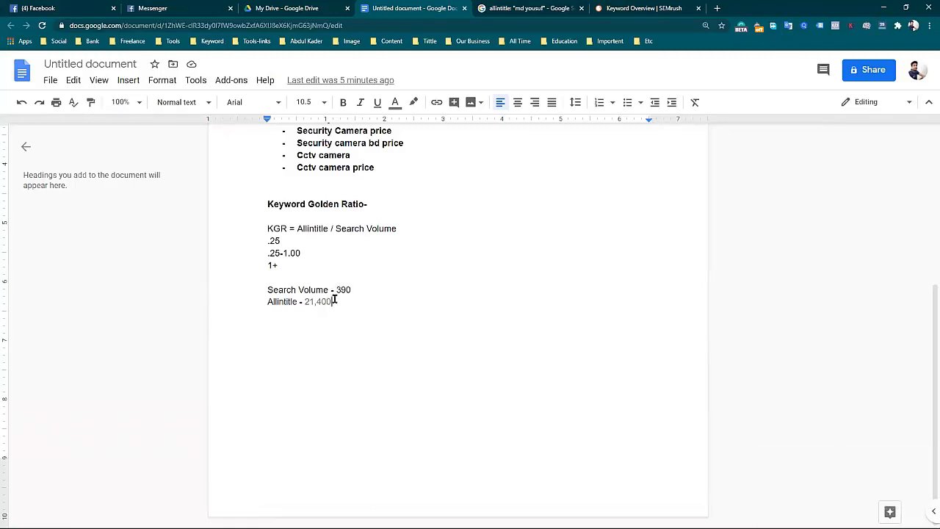
{"action": "left_click_drag", "start_coordinate": [335, 289], "coordinate": [351, 289]}
{"action": "left_click_drag", "start_coordinate": [304, 302], "coordinate": [332, 302]}
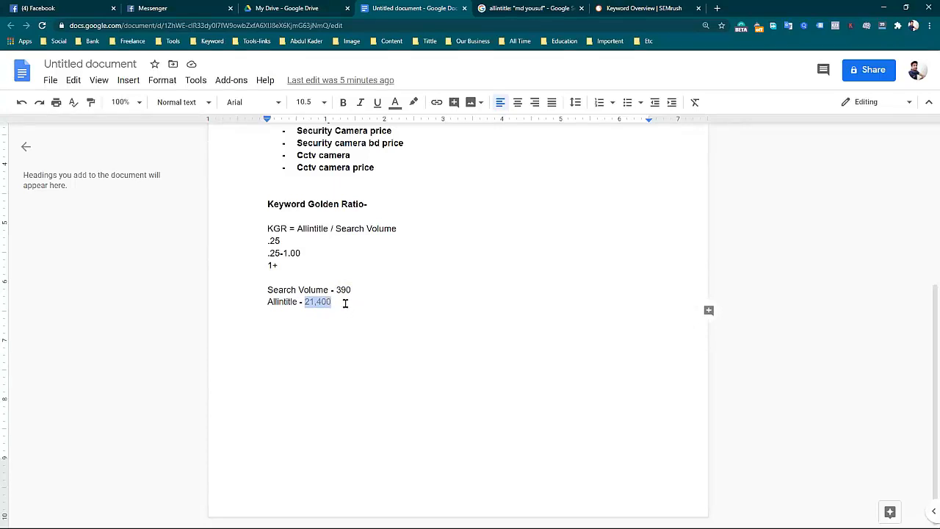
Add the example figures 100 and 250 on separate lines below the Allintitle figure, leaving a blank line above them.
{"action": "left_click", "coordinate": [352, 299]}
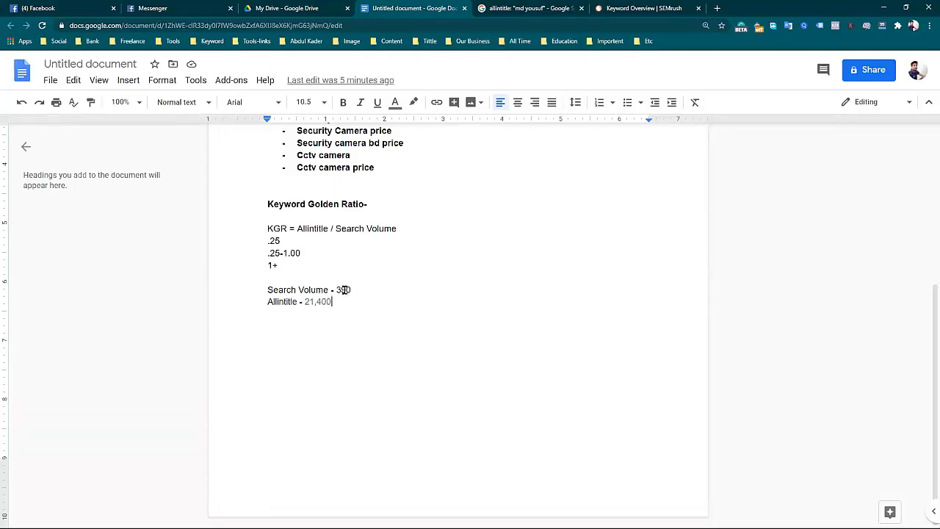
{"action": "key", "text": "Return"}
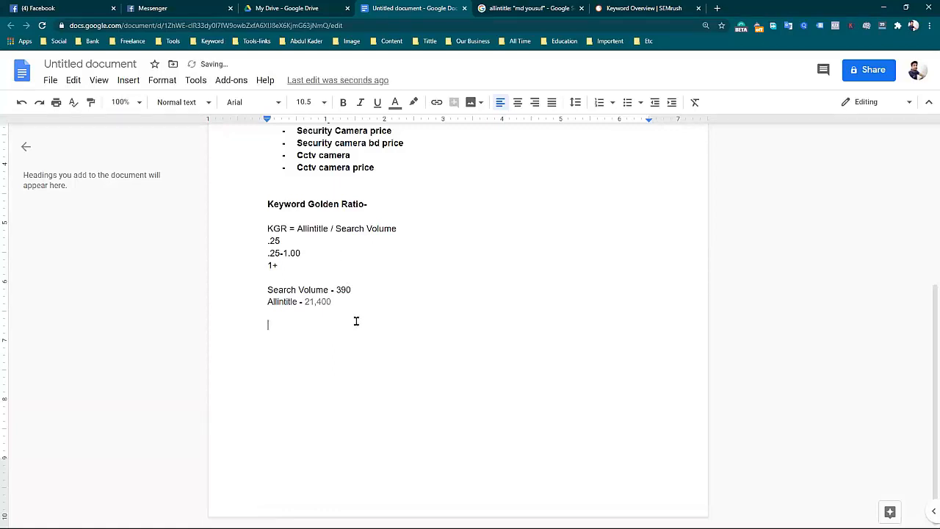
{"action": "type", "text": "100"}
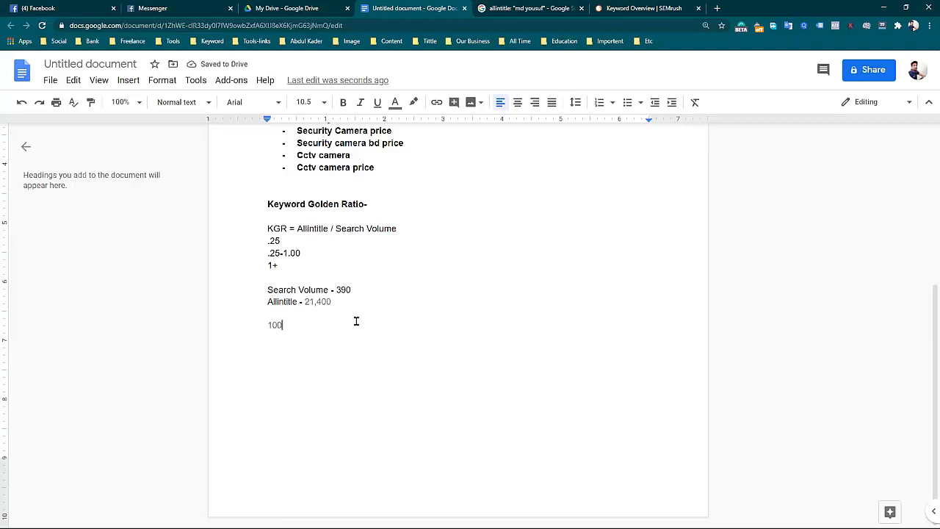
{"action": "key", "text": "Return"}
{"action": "type", "text": "250"}
{"action": "left_click_drag", "start_coordinate": [292, 336], "coordinate": [262, 323]}
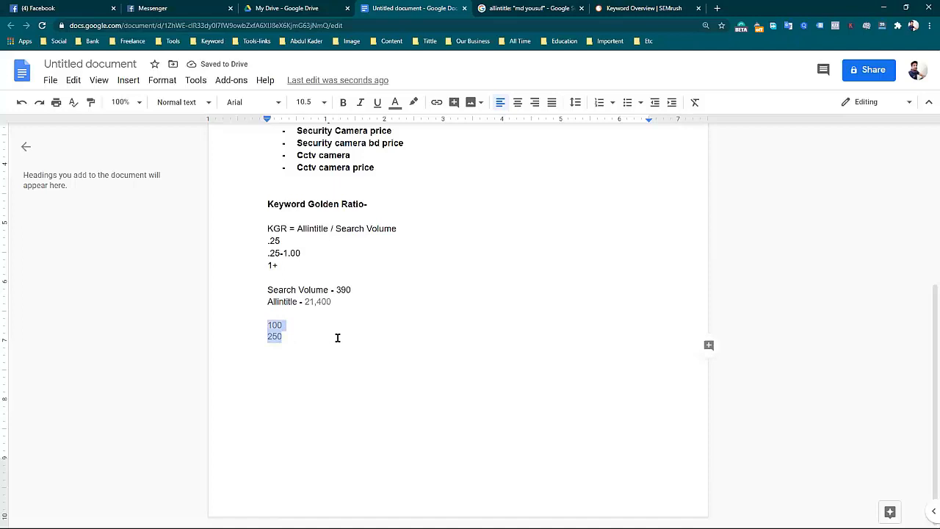
{"action": "left_click", "coordinate": [314, 331]}
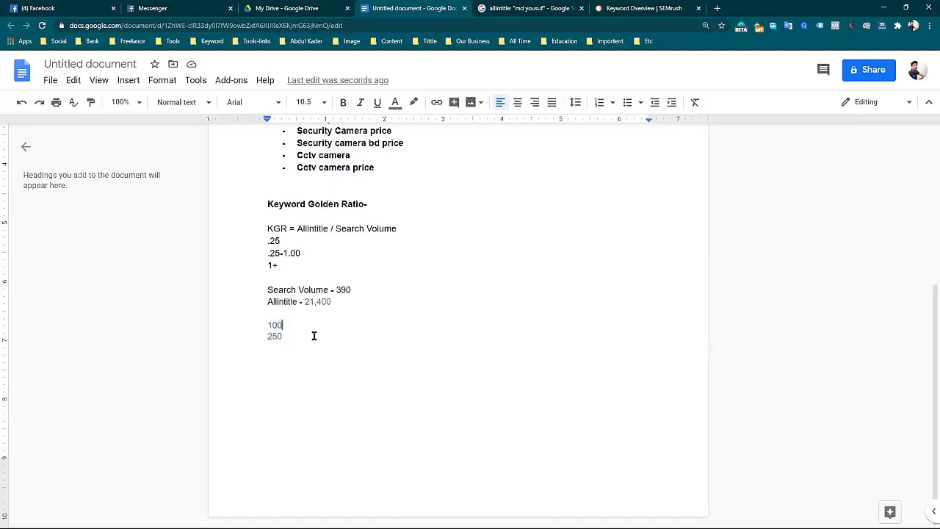
Check the allintitle results on Google and the SEMrush keyword overview for "security camera price".
{"action": "scroll", "coordinate": [330, 299], "scroll_direction": "up", "scroll_amount": 2}
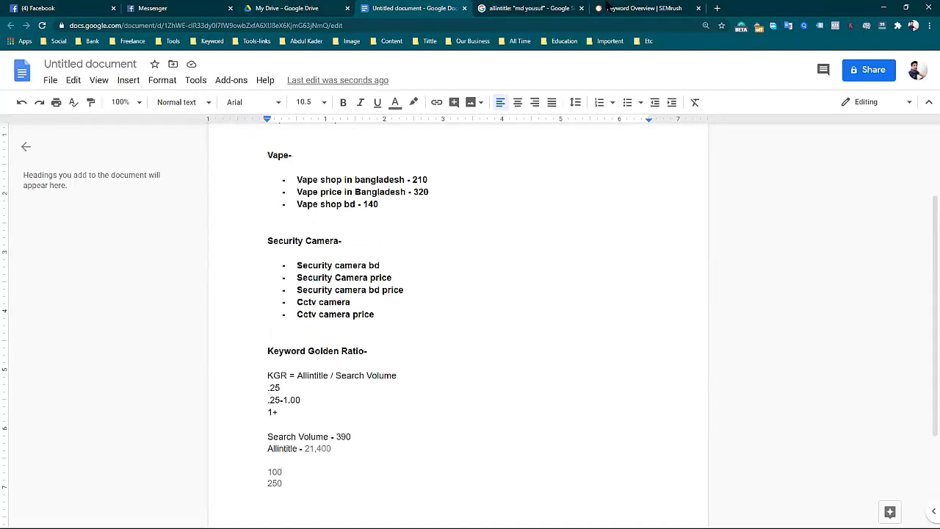
{"action": "left_click", "coordinate": [528, 8]}
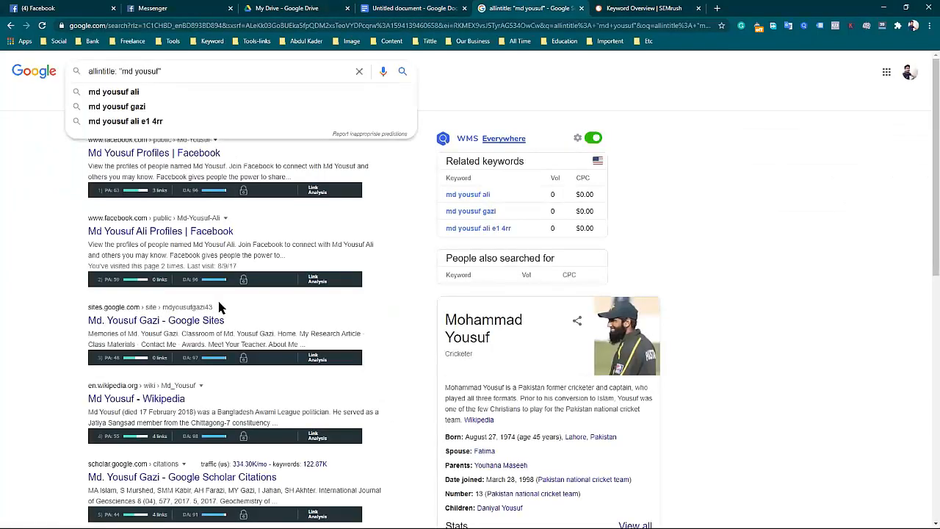
{"action": "left_click", "coordinate": [463, 72]}
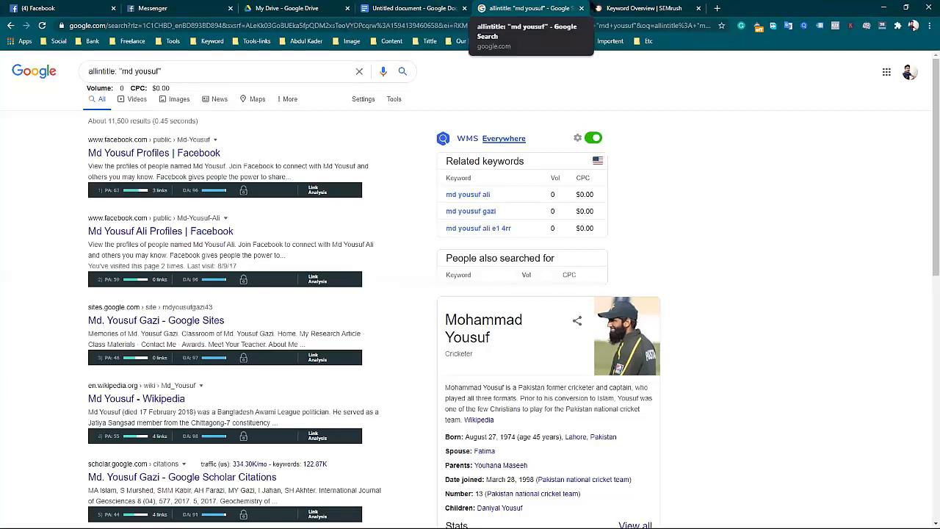
{"action": "left_click", "coordinate": [635, 7]}
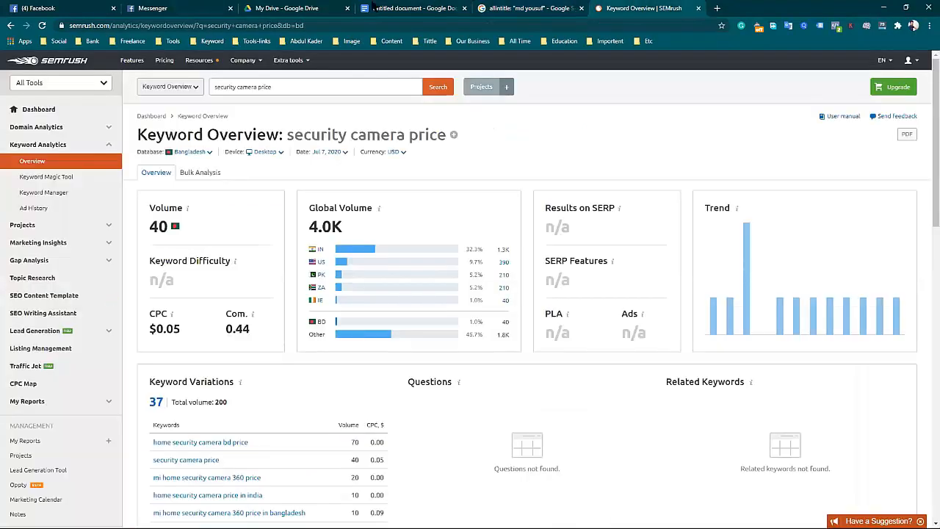
Return to the Google Docs document and add a second example pair, 10000 and 2500, on separate lines below 250.
{"action": "left_click", "coordinate": [412, 7]}
{"action": "scroll", "coordinate": [383, 429], "scroll_direction": "down", "scroll_amount": 2}
{"action": "double_click", "coordinate": [325, 381]}
{"action": "key", "text": "Return"}
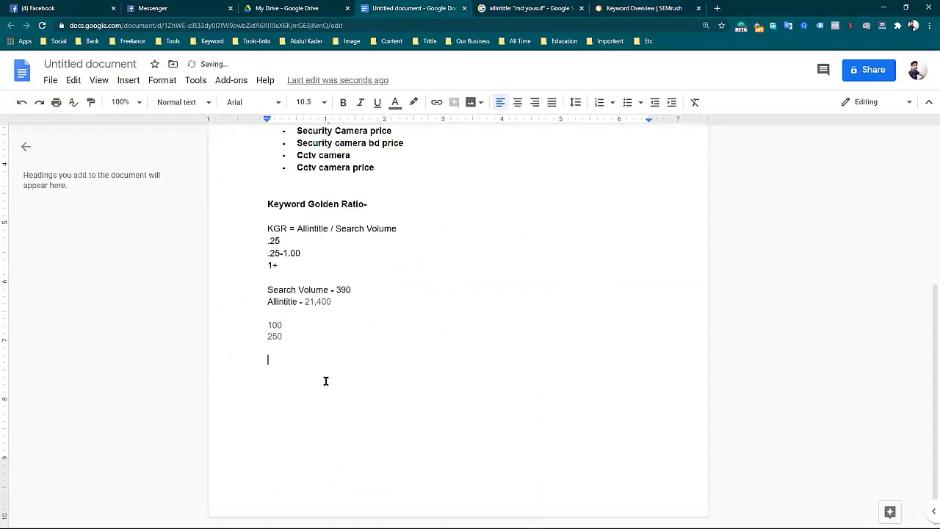
{"action": "type", "text": "1000"}
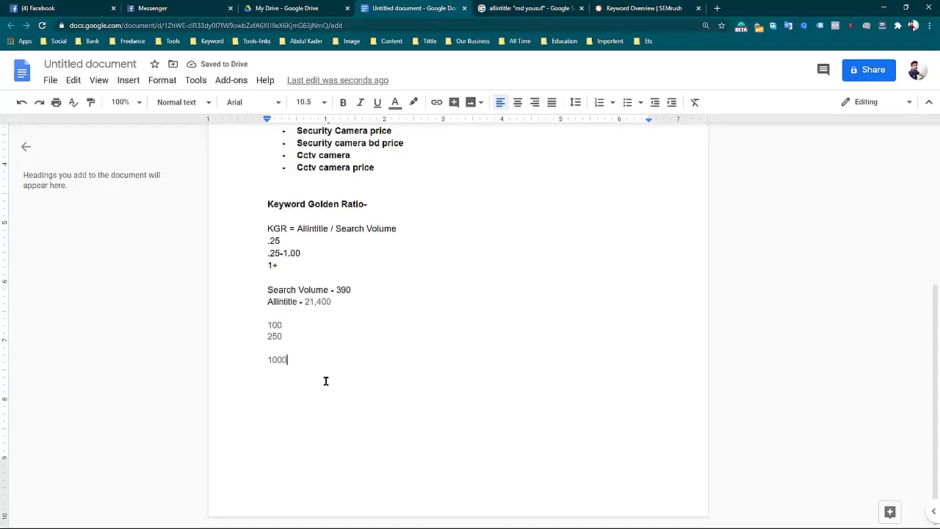
{"action": "type", "text": "0"}
{"action": "key", "text": "Return"}
{"action": "type", "text": "2500"}
{"action": "left_click_drag", "start_coordinate": [272, 358], "coordinate": [309, 367]}
{"action": "left_click", "coordinate": [352, 373]}
Replace the 2500 figure on the document's last line with a plus sign.
{"action": "left_click_drag", "start_coordinate": [287, 372], "coordinate": [313, 380]}
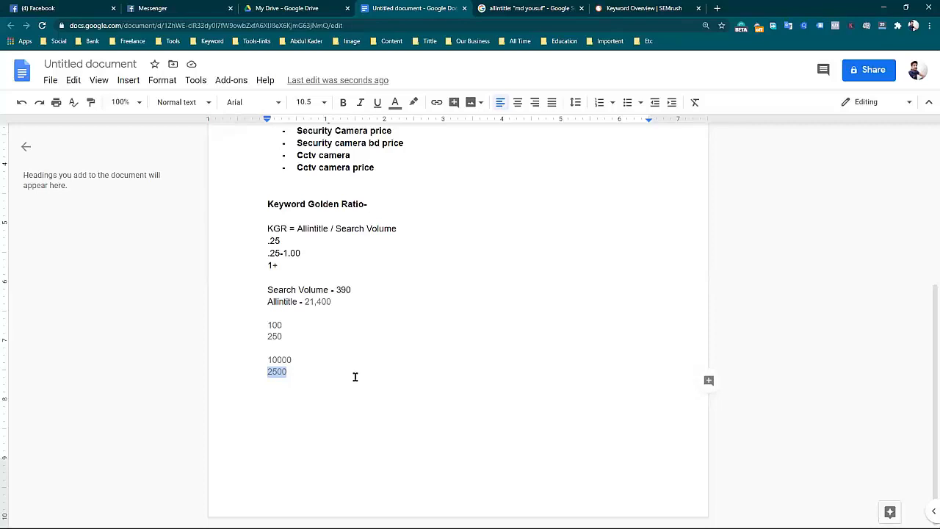
{"action": "scroll", "coordinate": [380, 357], "scroll_direction": "up", "scroll_amount": 3}
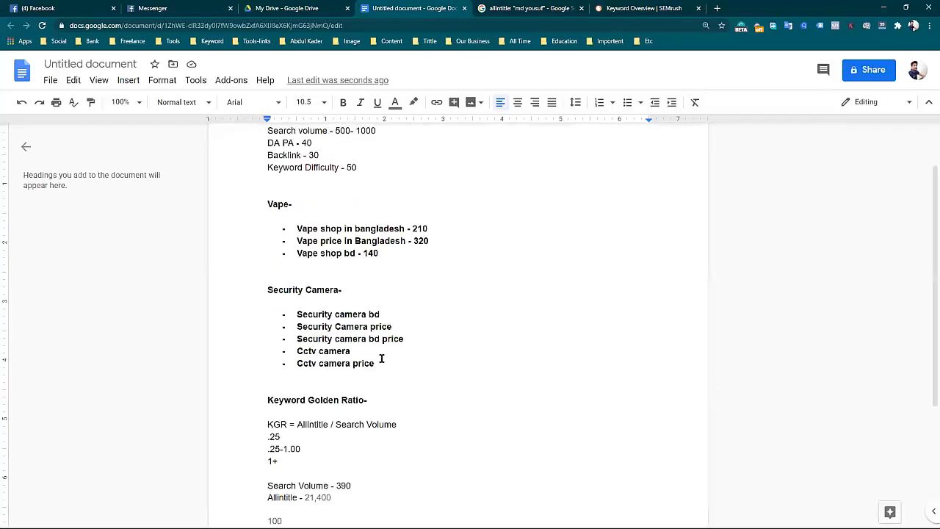
{"action": "scroll", "coordinate": [387, 394], "scroll_direction": "down", "scroll_amount": 1}
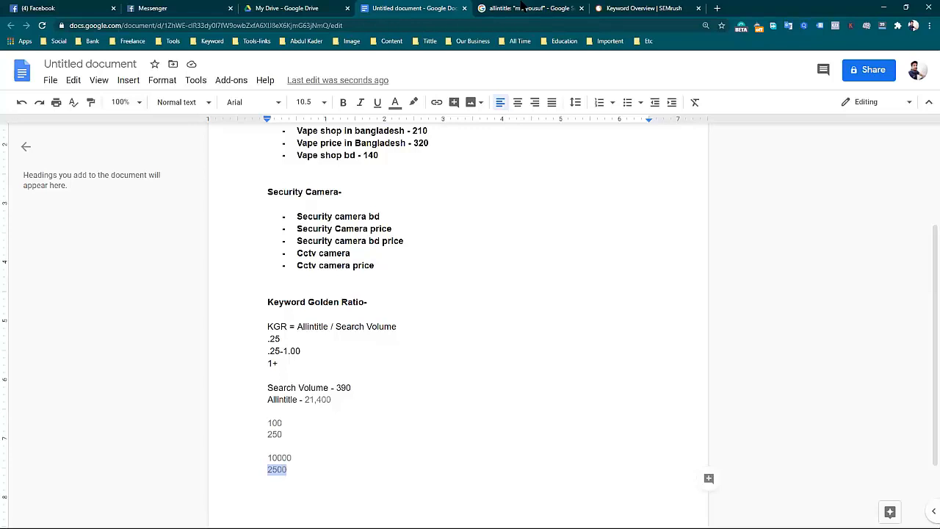
{"action": "type", "text": "+"}
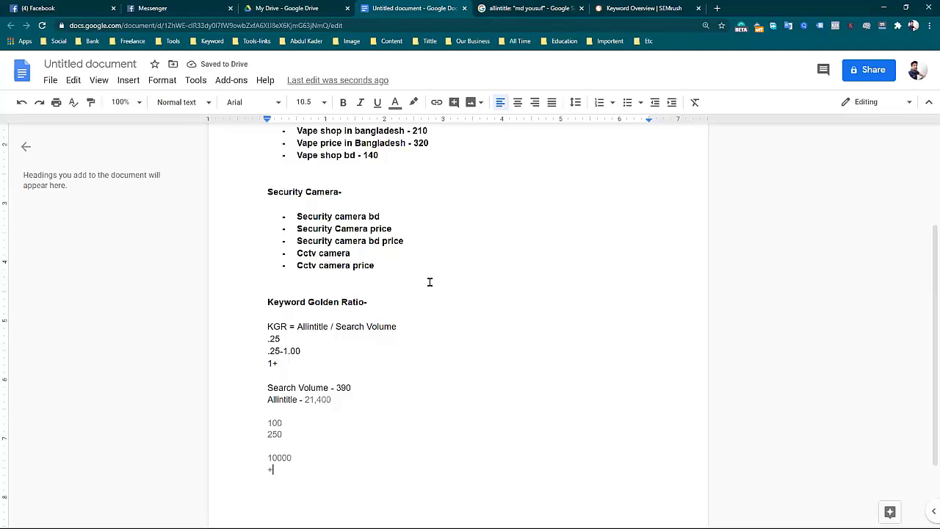
Review the Keyword Golden Ratio formula, thresholds and example figures in the document, and glance at the allintitle search results.
{"action": "scroll", "coordinate": [426, 279], "scroll_direction": "up", "scroll_amount": 2}
{"action": "scroll", "coordinate": [404, 290], "scroll_direction": "down", "scroll_amount": 3}
{"action": "left_click_drag", "start_coordinate": [263, 277], "coordinate": [324, 420]}
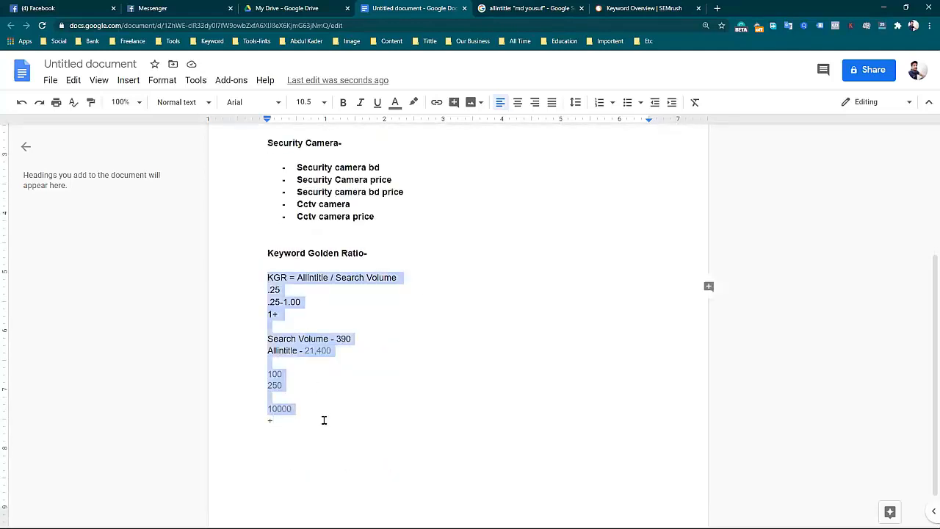
{"action": "left_click", "coordinate": [367, 359]}
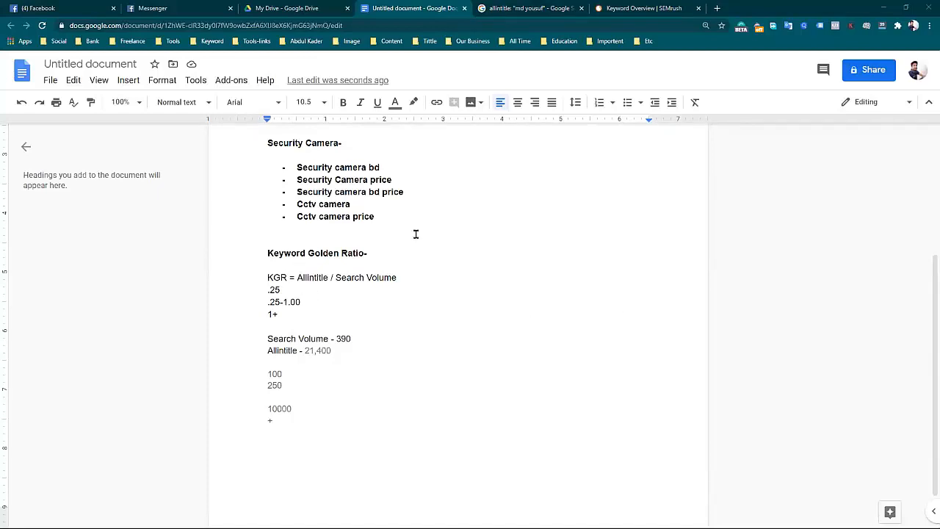
{"action": "left_click", "coordinate": [540, 7]}
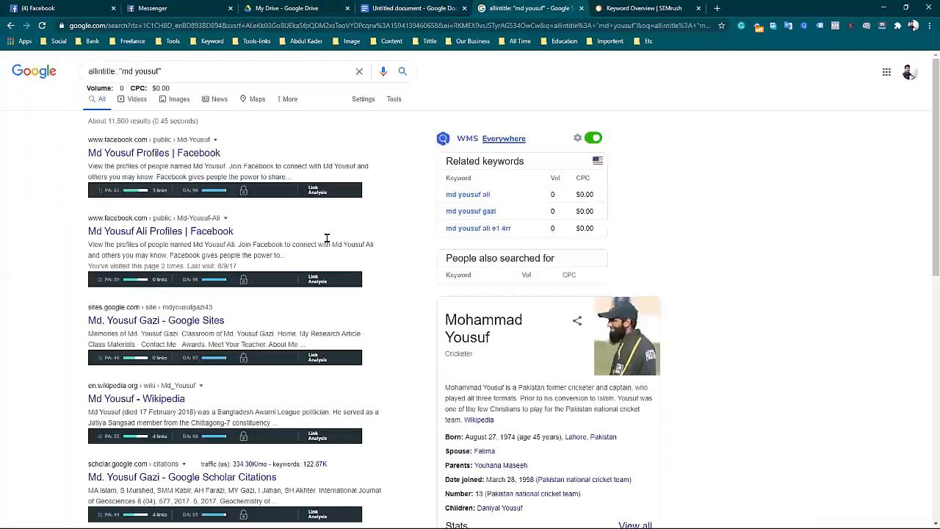
{"action": "left_click", "coordinate": [411, 7]}
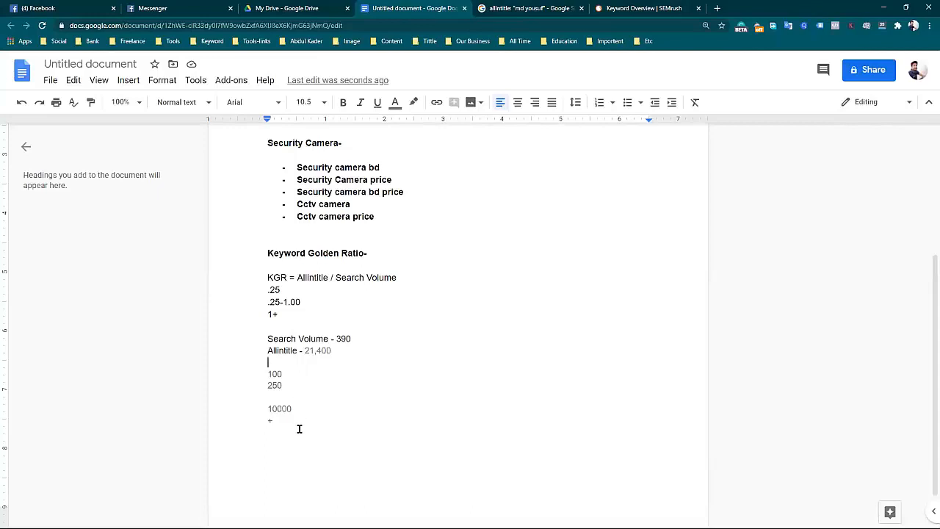
{"action": "left_click_drag", "start_coordinate": [283, 418], "coordinate": [256, 282]}
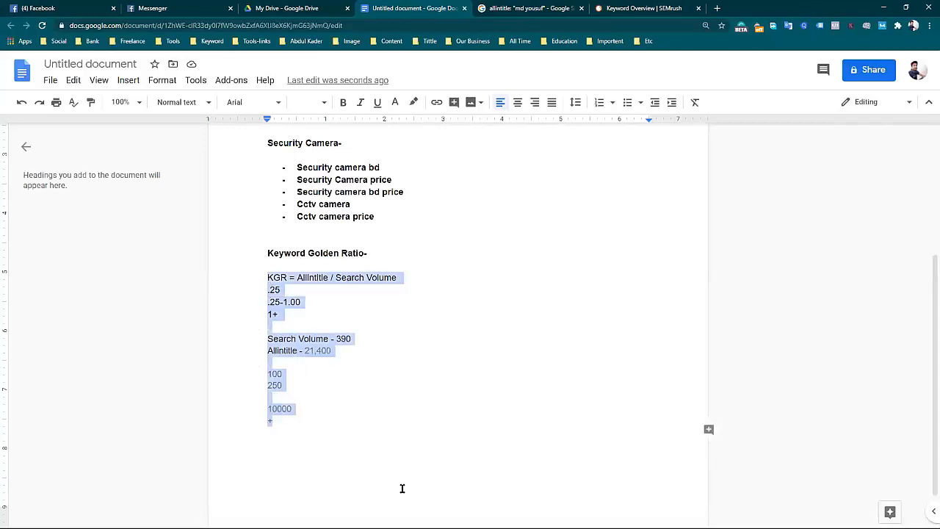
{"action": "left_click", "coordinate": [354, 382]}
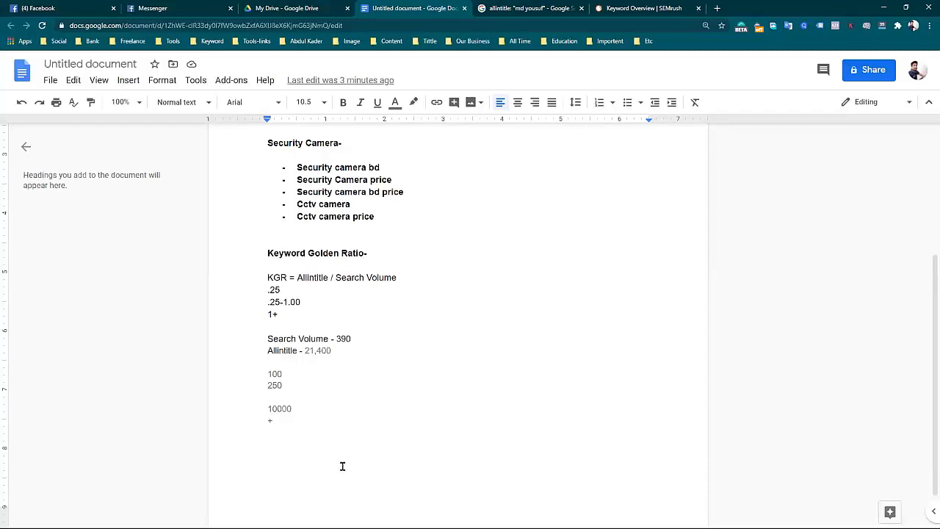
{"action": "left_click", "coordinate": [331, 387]}
{"action": "left_click_drag", "start_coordinate": [297, 277], "coordinate": [401, 284]}
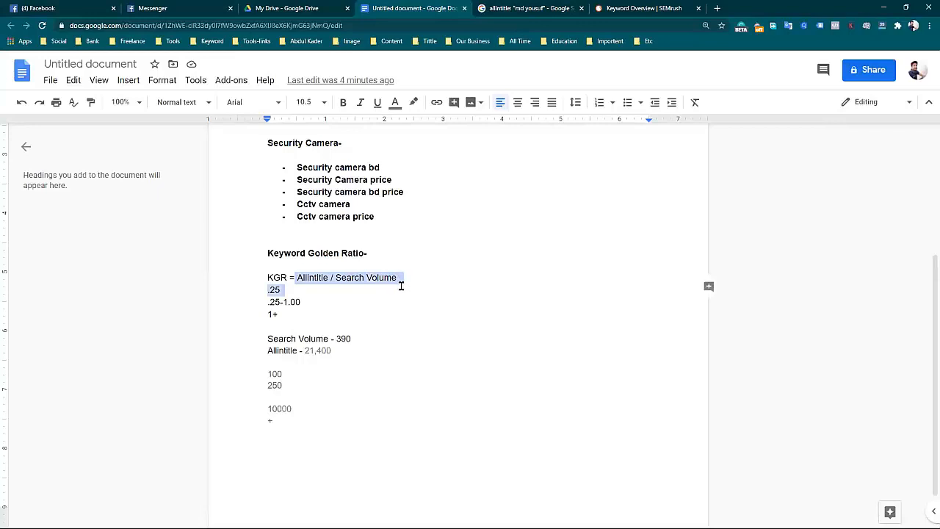
{"action": "left_click", "coordinate": [322, 313]}
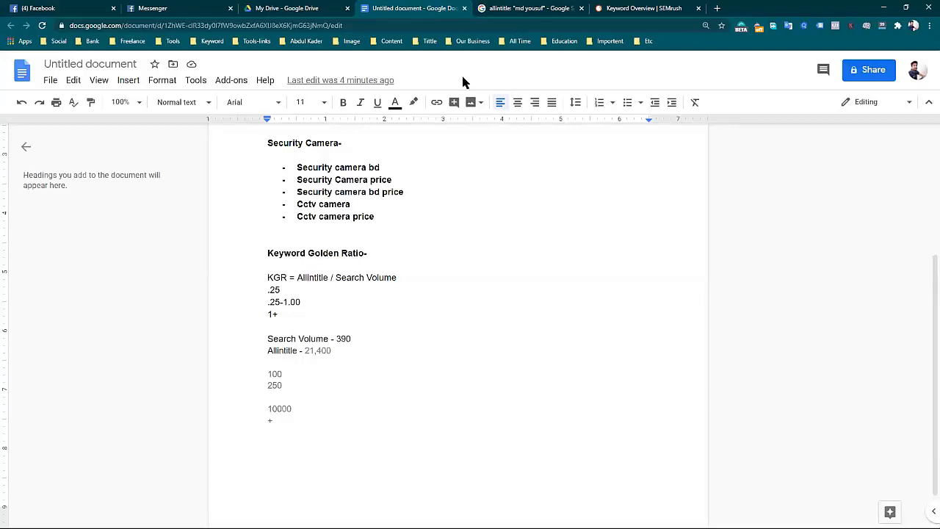
Minimize the browser and switch to the SEO Class Presentation in PowerPoint to view the Keyword Golden Ratio slide's text.
{"action": "left_click", "coordinate": [514, 8]}
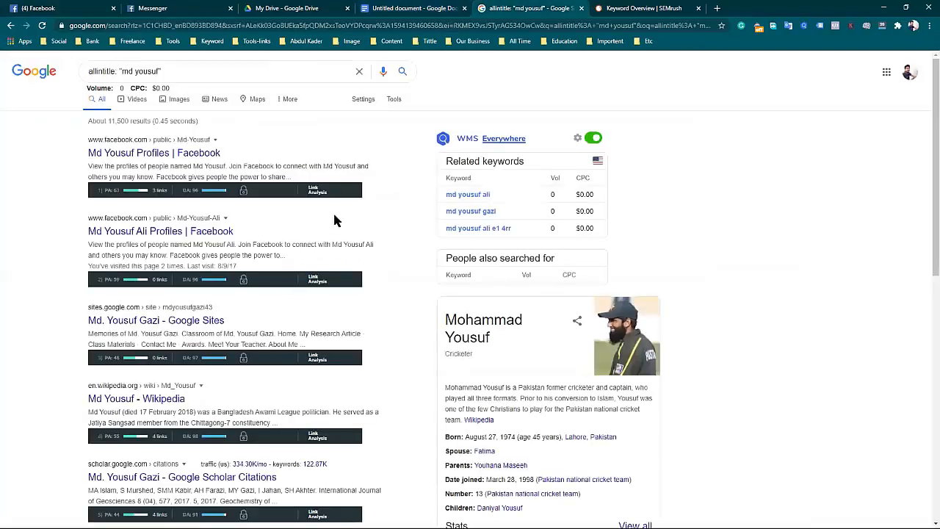
{"action": "left_click", "coordinate": [882, 26]}
{"action": "left_click", "coordinate": [883, 8]}
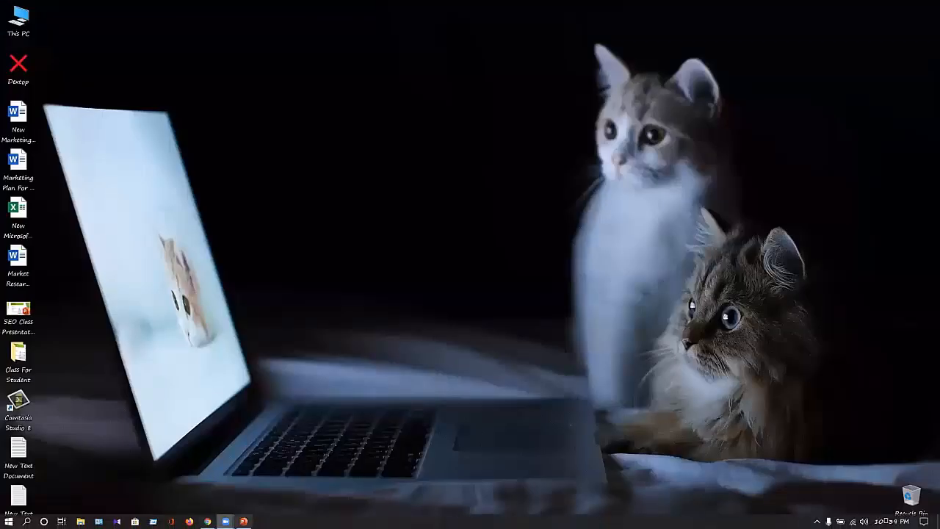
{"action": "mouse_move", "coordinate": [243, 522]}
{"action": "left_click", "coordinate": [250, 470]}
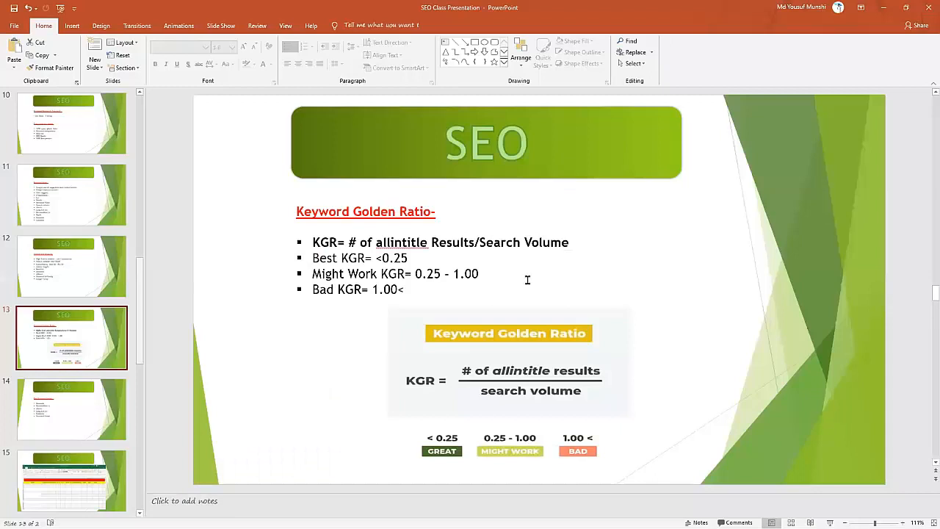
{"action": "left_click", "coordinate": [562, 281]}
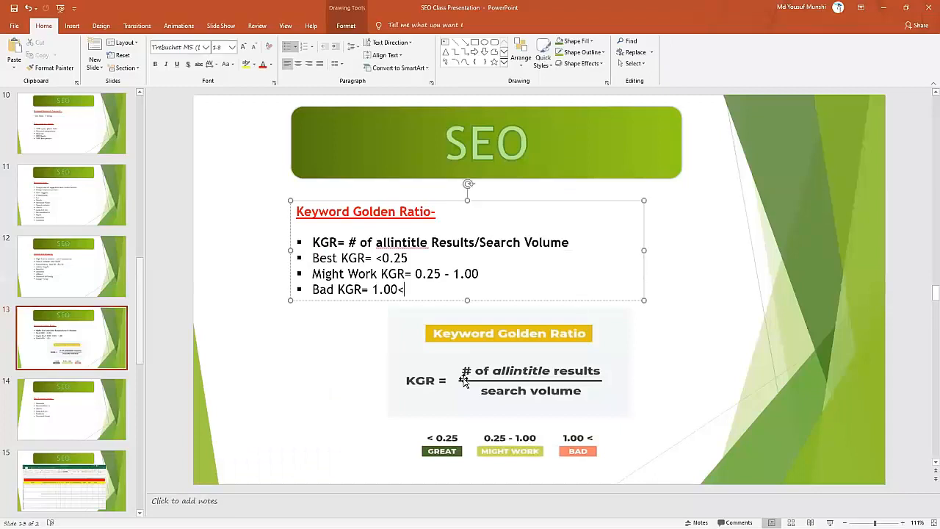
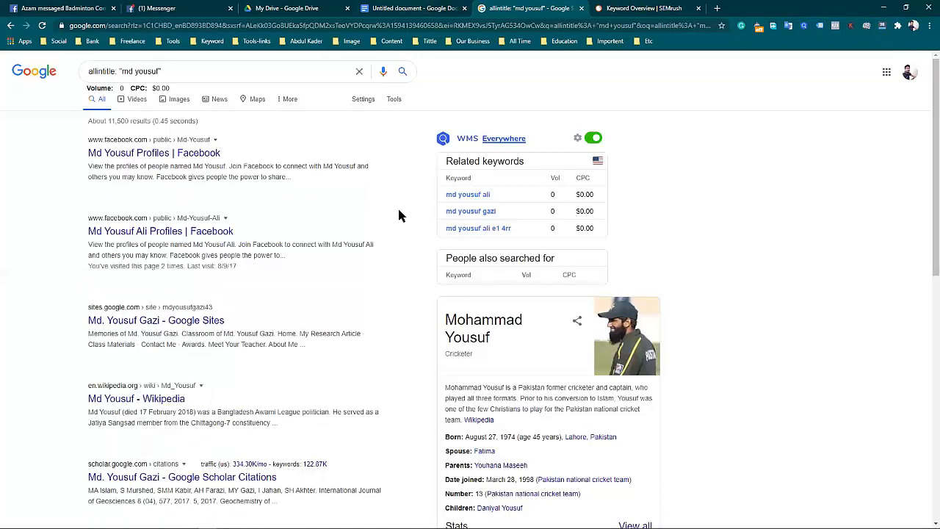
Switch to the Google Docs document and copy the "Cctv camera" entry from the Security Camera list.
{"action": "left_click", "coordinate": [424, 8]}
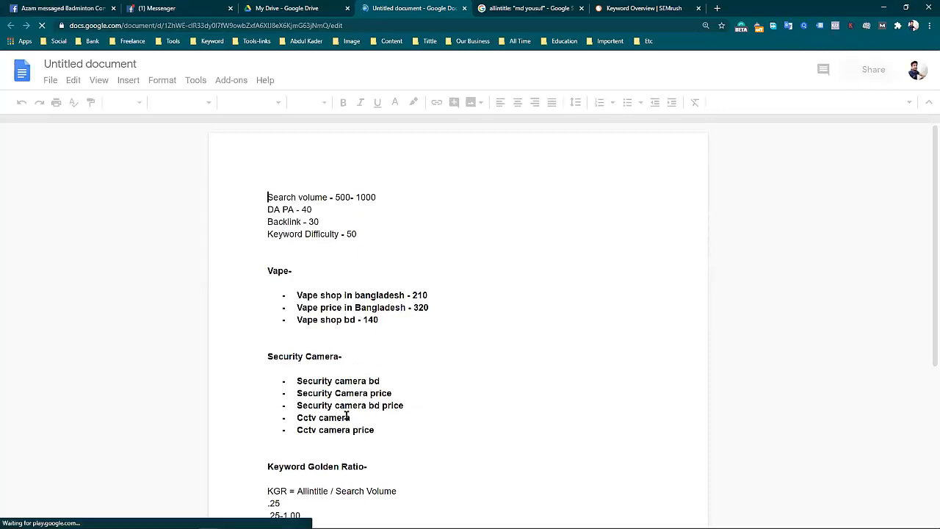
{"action": "scroll", "coordinate": [359, 382], "scroll_direction": "down", "scroll_amount": 1}
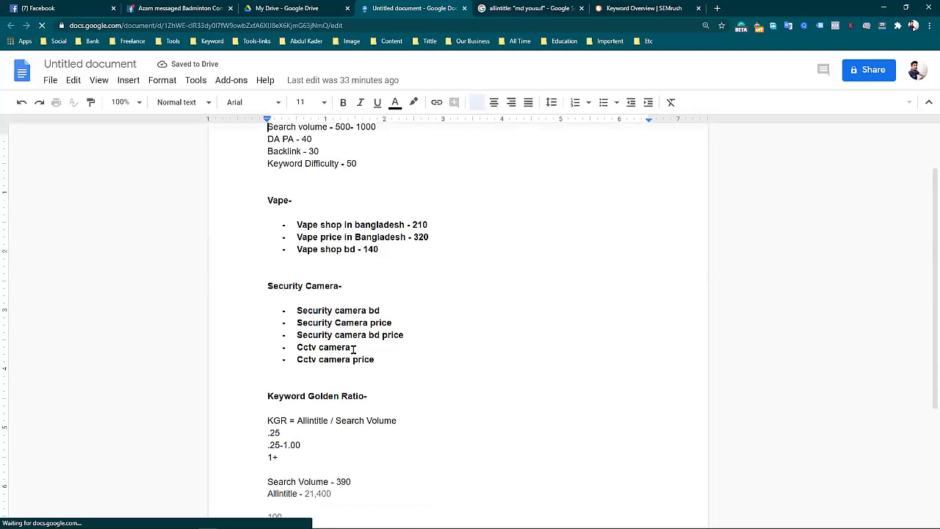
{"action": "scroll", "coordinate": [353, 347], "scroll_direction": "down", "scroll_amount": 1}
{"action": "left_click", "coordinate": [353, 320]}
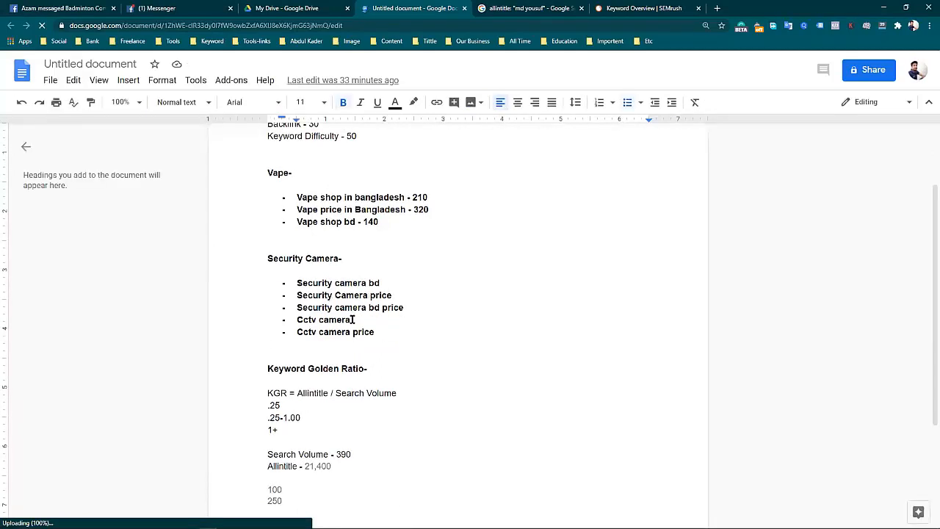
{"action": "left_click_drag", "start_coordinate": [353, 319], "coordinate": [305, 316]}
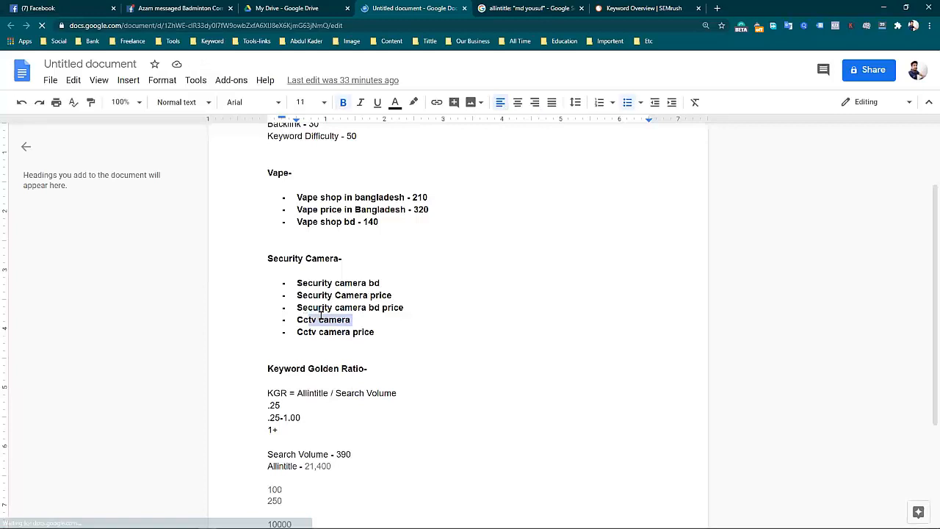
{"action": "left_click", "coordinate": [352, 319]}
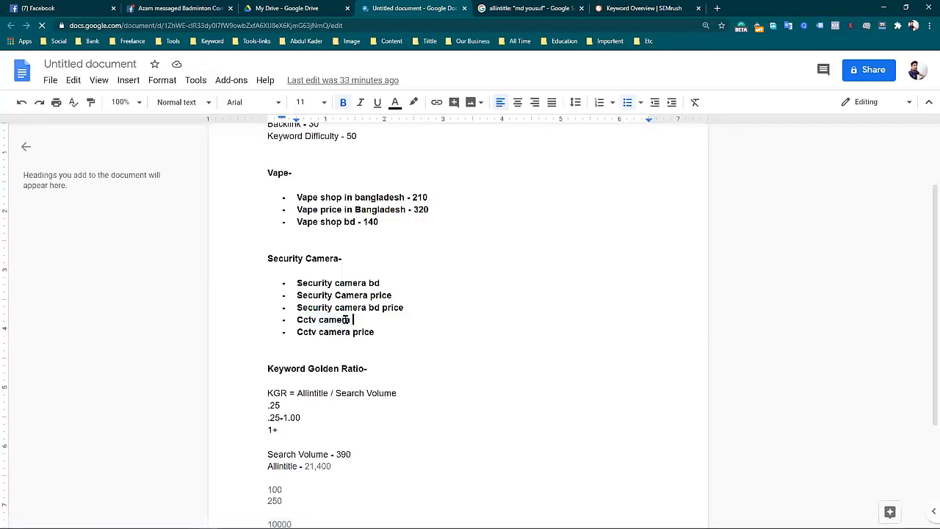
{"action": "left_click_drag", "start_coordinate": [350, 319], "coordinate": [301, 318]}
{"action": "triple_click", "coordinate": [325, 320]}
{"action": "right_click", "coordinate": [311, 321]}
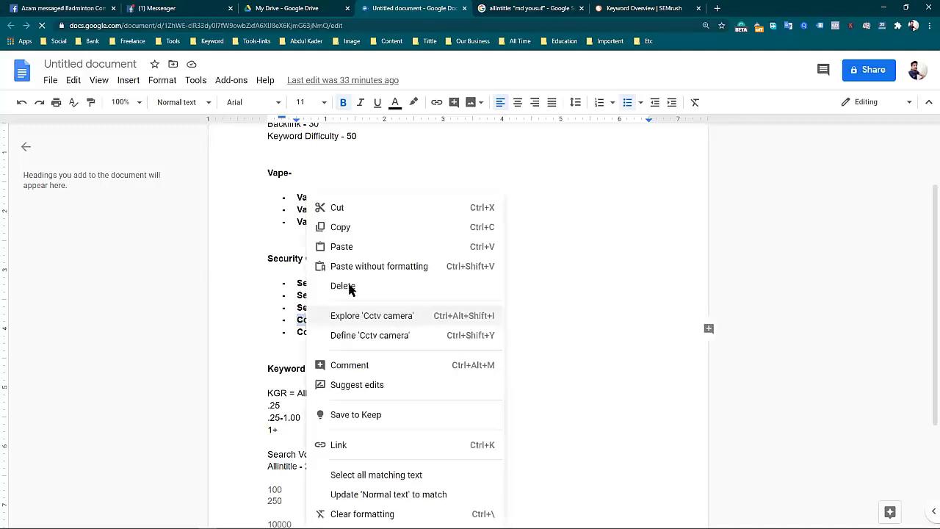
{"action": "left_click", "coordinate": [364, 227]}
Add two blank lines below the plus sign at the end of the document.
{"action": "scroll", "coordinate": [466, 353], "scroll_direction": "down", "scroll_amount": 3}
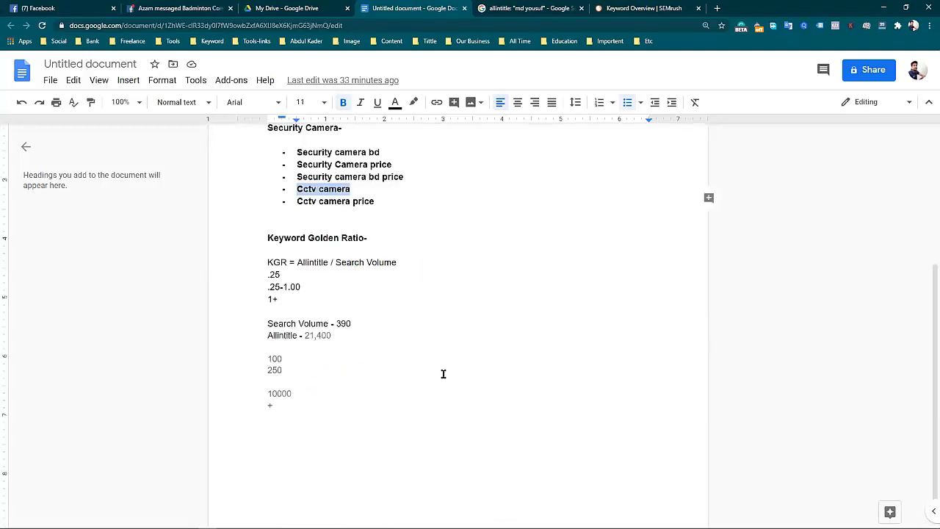
{"action": "left_click", "coordinate": [353, 410]}
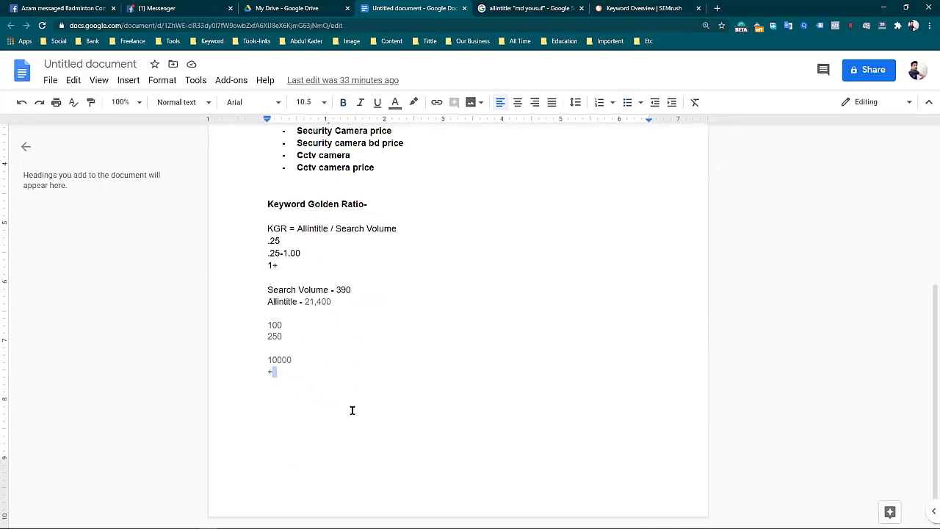
{"action": "key", "text": "Return"}
{"action": "key", "text": "Return"}
Return to the Google results and replace the allintitle query with a recent search for a person's full name.
{"action": "left_click", "coordinate": [544, 9]}
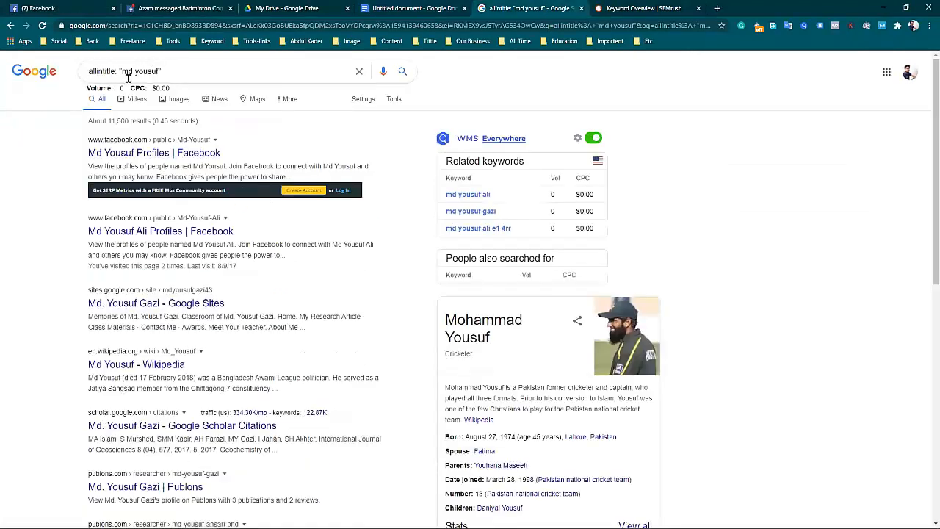
{"action": "left_click_drag", "start_coordinate": [231, 69], "coordinate": [93, 70]}
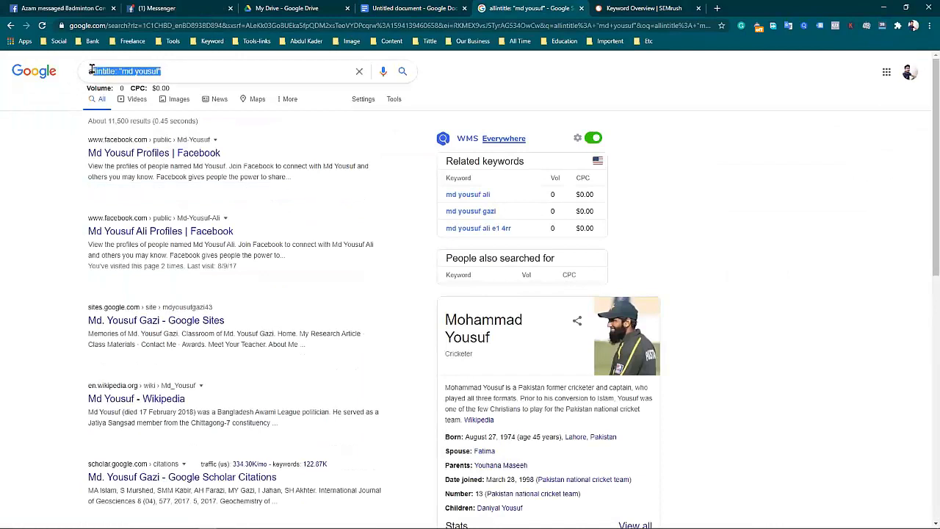
{"action": "key", "text": "BackSpace"}
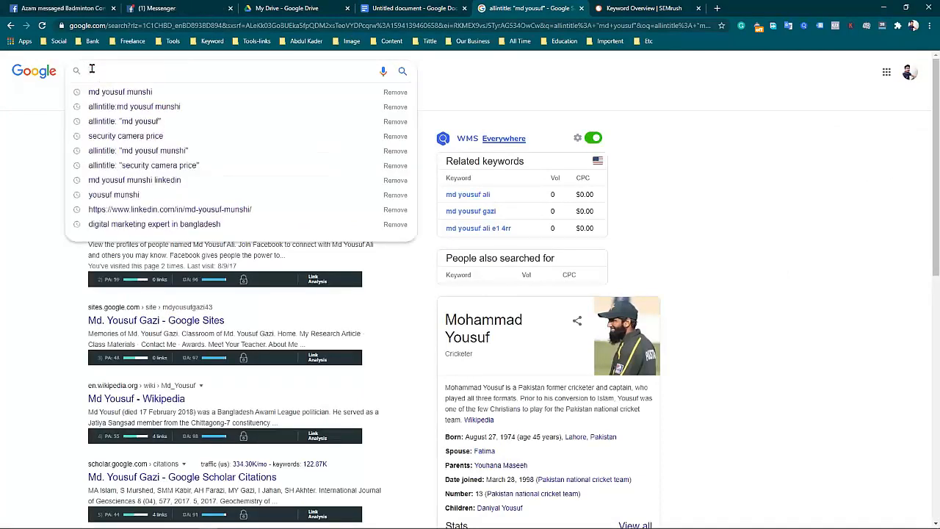
{"action": "left_click", "coordinate": [128, 95]}
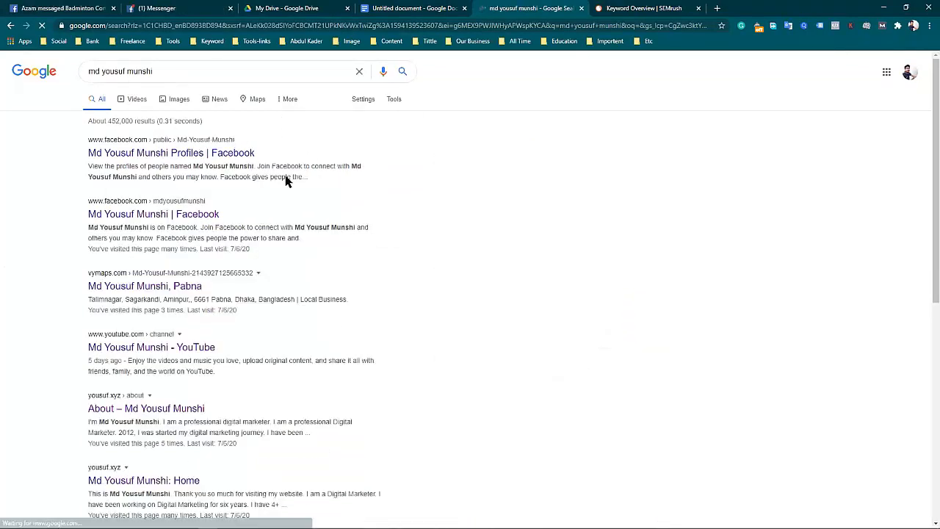
Look through the listings for the name search and examine the result count and search time.
{"action": "scroll", "coordinate": [253, 289], "scroll_direction": "down", "scroll_amount": 5}
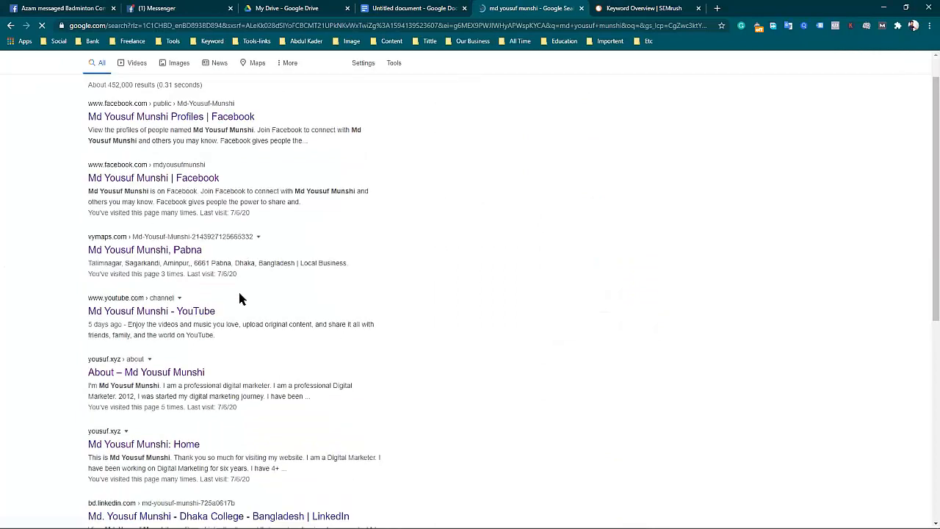
{"action": "scroll", "coordinate": [224, 312], "scroll_direction": "up", "scroll_amount": 5}
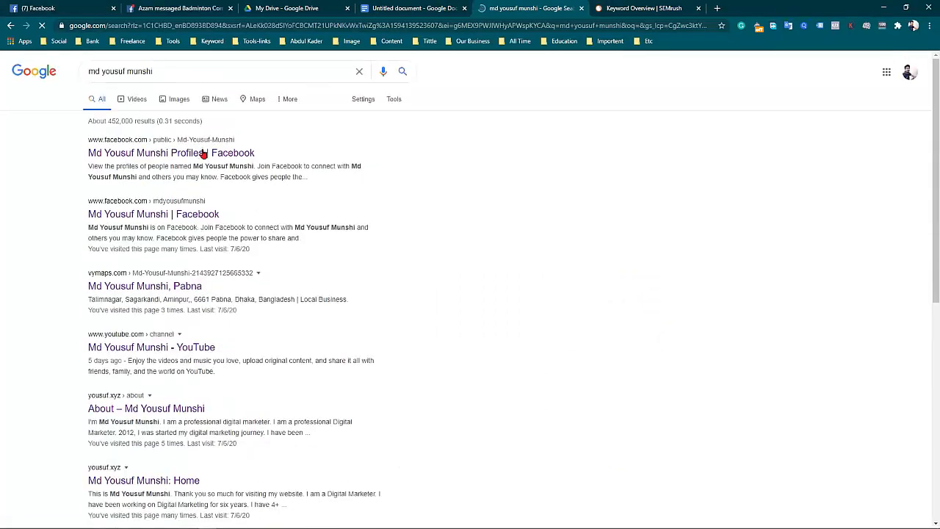
{"action": "scroll", "coordinate": [201, 382], "scroll_direction": "down", "scroll_amount": 3}
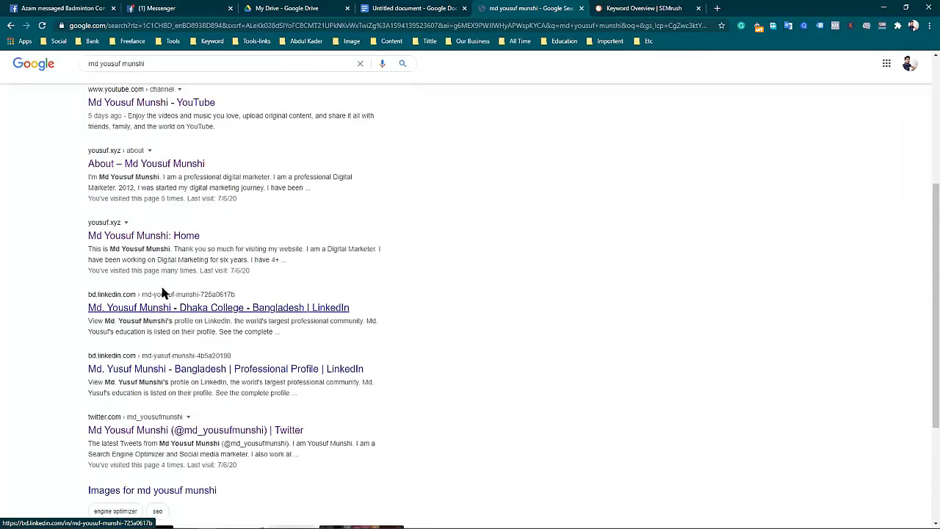
{"action": "left_click_drag", "start_coordinate": [89, 121], "coordinate": [138, 126]}
{"action": "left_click", "coordinate": [234, 115]}
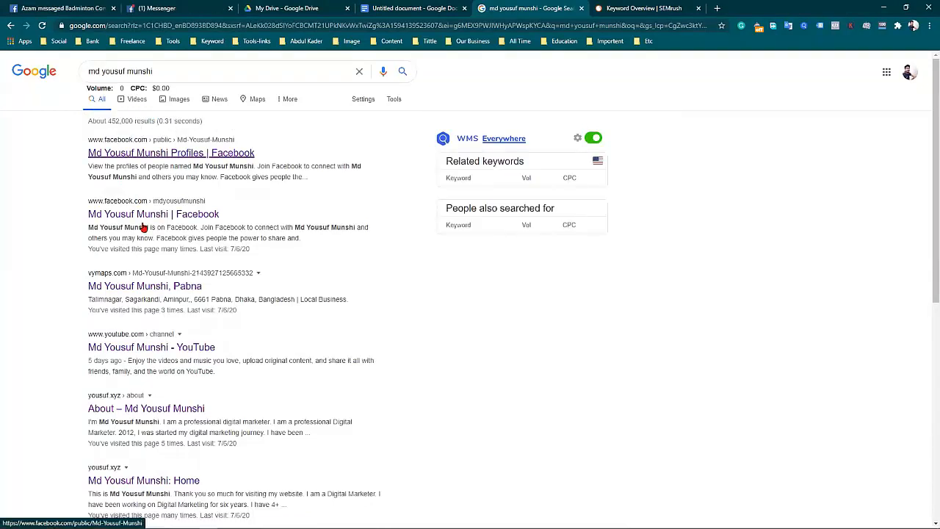
{"action": "left_click_drag", "start_coordinate": [172, 118], "coordinate": [161, 120]}
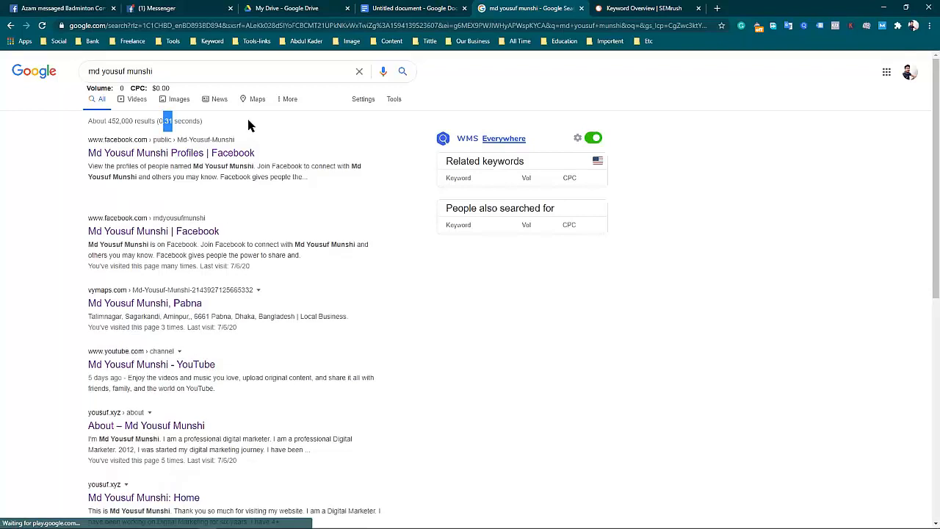
{"action": "left_click", "coordinate": [214, 130]}
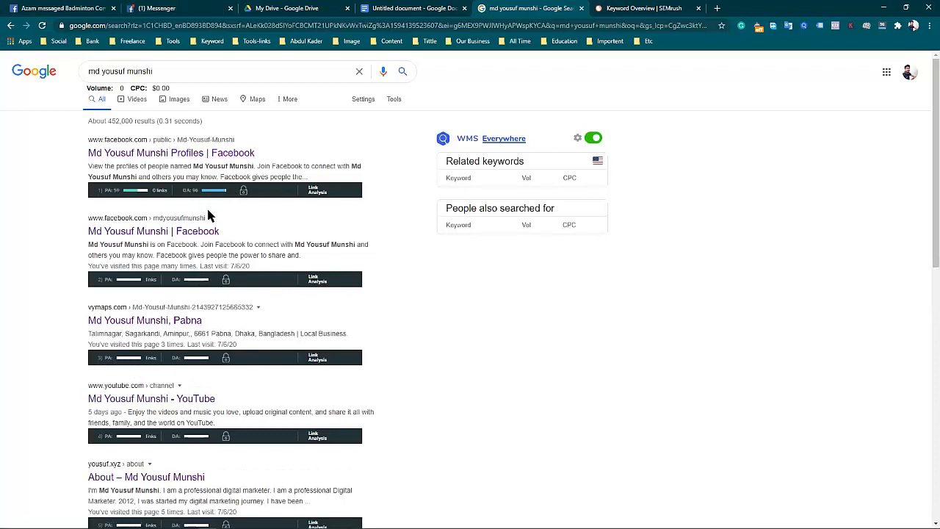
Examine the first Facebook listing, highlighting its title and its description as the parts of a search result.
{"action": "scroll", "coordinate": [206, 224], "scroll_direction": "down", "scroll_amount": 3}
{"action": "scroll", "coordinate": [198, 233], "scroll_direction": "up", "scroll_amount": 3}
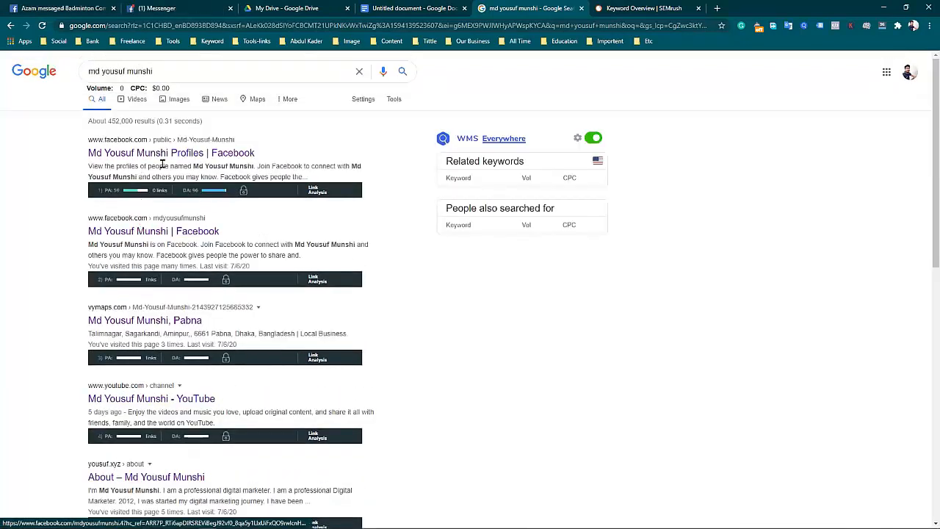
{"action": "left_click_drag", "start_coordinate": [269, 152], "coordinate": [88, 153]}
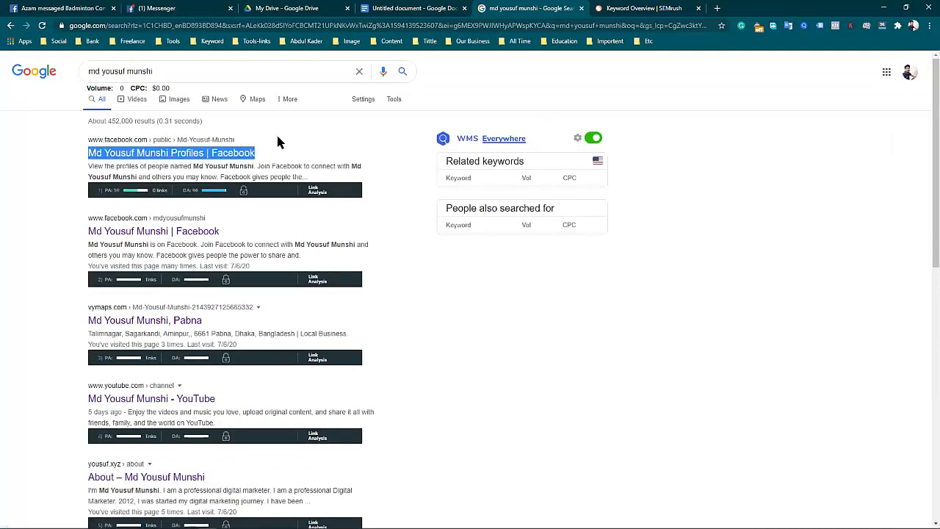
{"action": "left_click_drag", "start_coordinate": [252, 155], "coordinate": [301, 149]}
{"action": "left_click_drag", "start_coordinate": [238, 155], "coordinate": [88, 157]}
{"action": "mouse_move", "coordinate": [247, 133]}
{"action": "left_mouse_down"}
{"action": "mouse_move", "coordinate": [191, 139]}
{"action": "mouse_move", "coordinate": [245, 135]}
{"action": "left_mouse_up"}
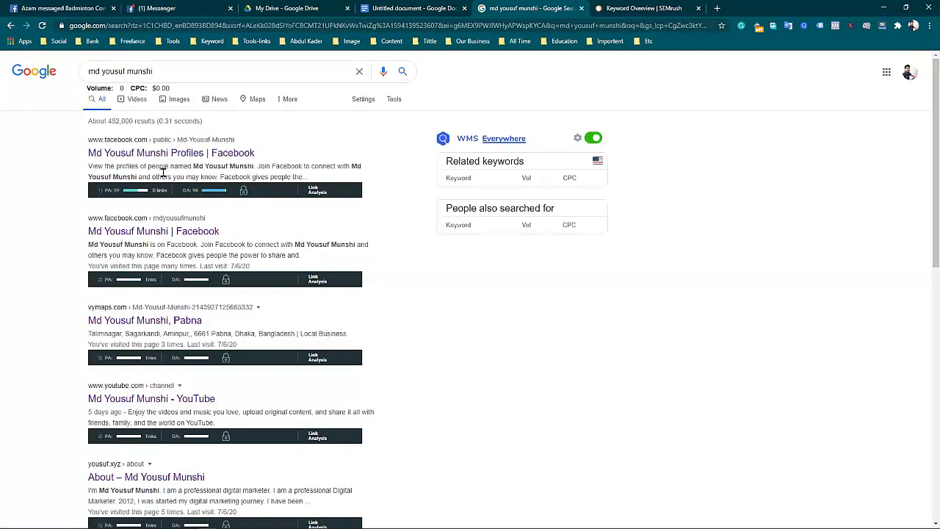
{"action": "left_click_drag", "start_coordinate": [77, 158], "coordinate": [345, 193]}
{"action": "left_click", "coordinate": [83, 166]}
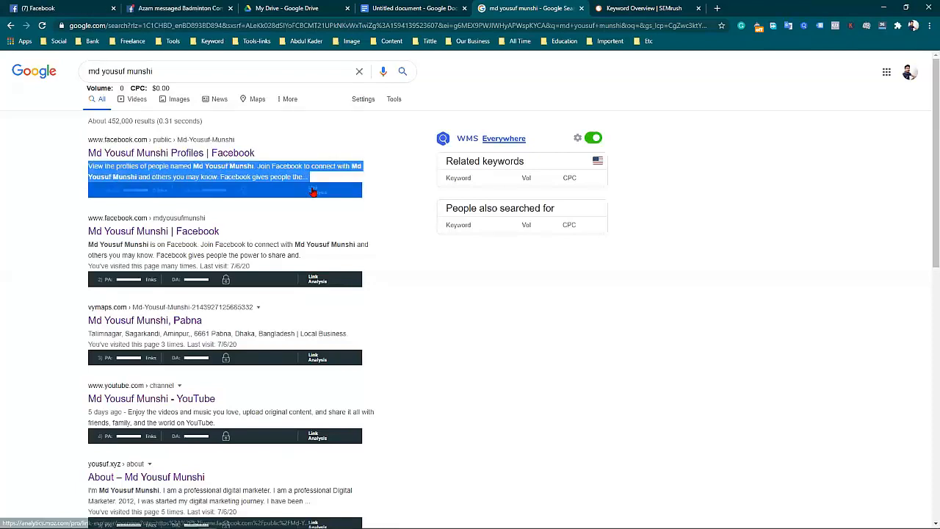
{"action": "left_click", "coordinate": [446, 296]}
Examine the personal website's About listing, highlighting its description, title and URL.
{"action": "scroll", "coordinate": [177, 301], "scroll_direction": "down", "scroll_amount": 3}
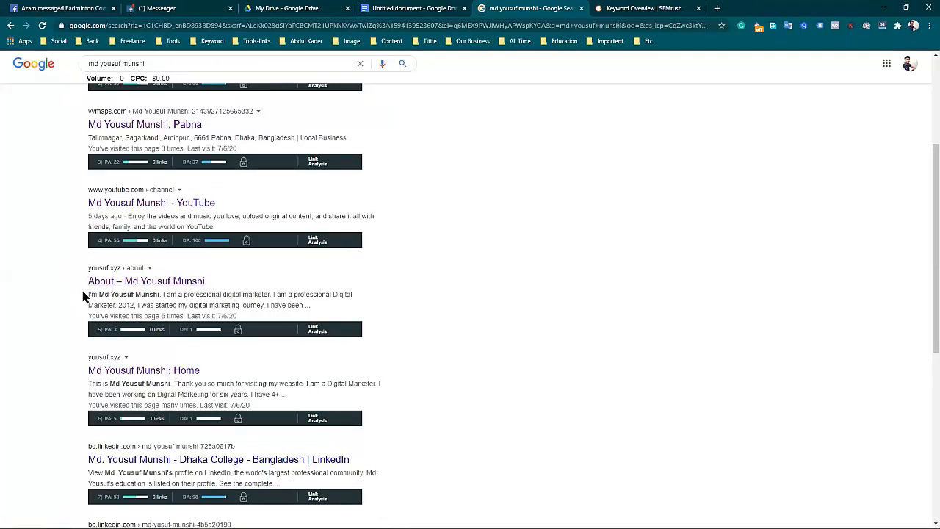
{"action": "left_click_drag", "start_coordinate": [88, 292], "coordinate": [311, 309]}
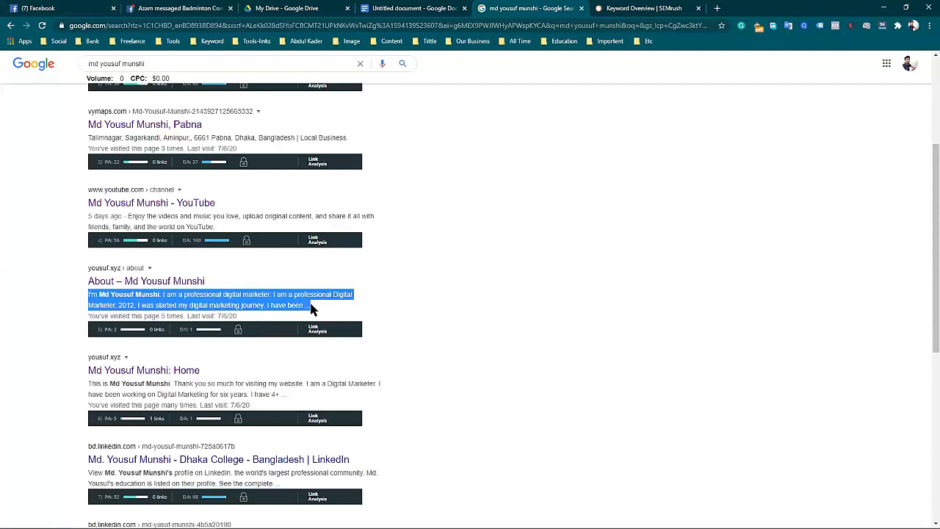
{"action": "left_click_drag", "start_coordinate": [74, 274], "coordinate": [206, 292]}
{"action": "left_click_drag", "start_coordinate": [68, 259], "coordinate": [150, 272]}
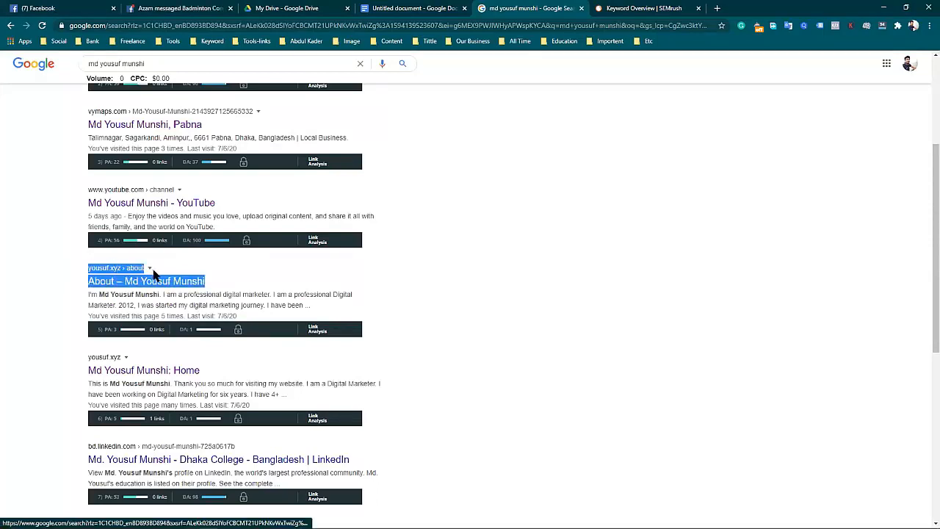
{"action": "left_click", "coordinate": [230, 257]}
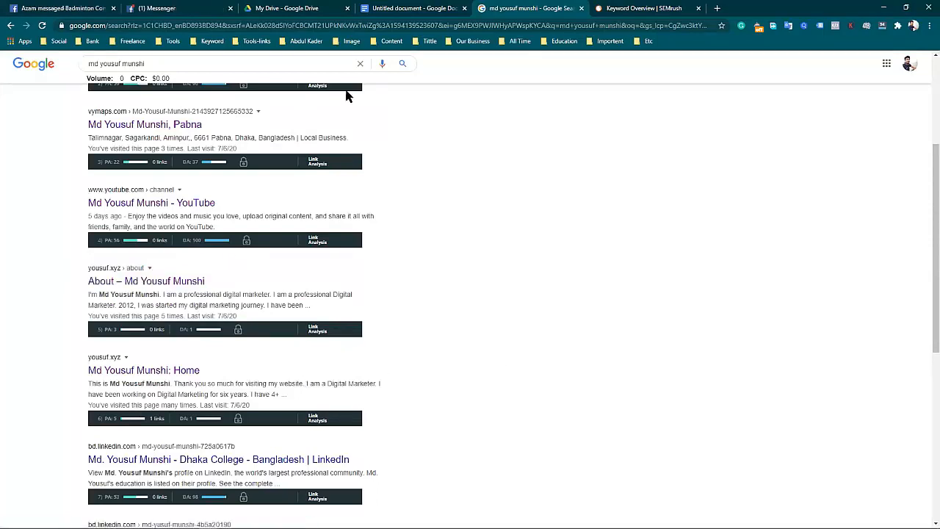
Replace the name query with "samsung mobile" and run the Google search.
{"action": "scroll", "coordinate": [206, 250], "scroll_direction": "up", "scroll_amount": 3}
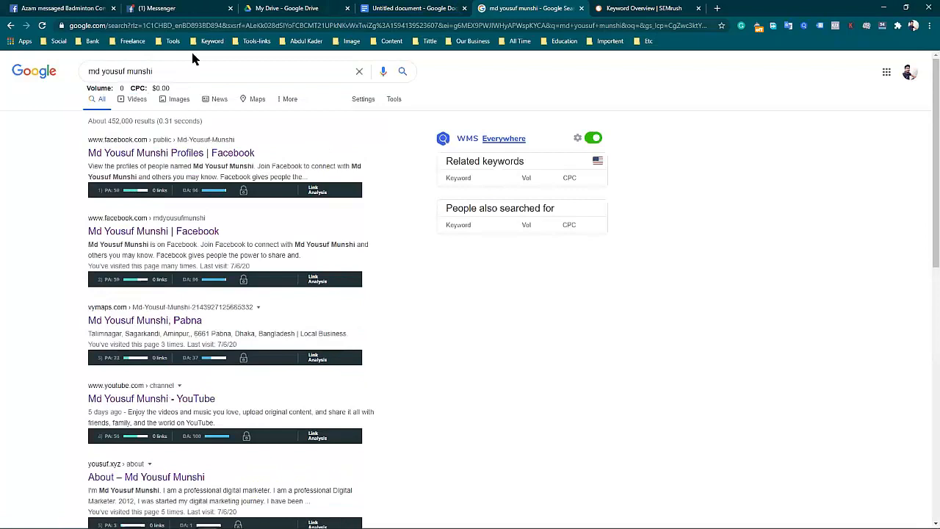
{"action": "key", "text": "ctrl+a"}
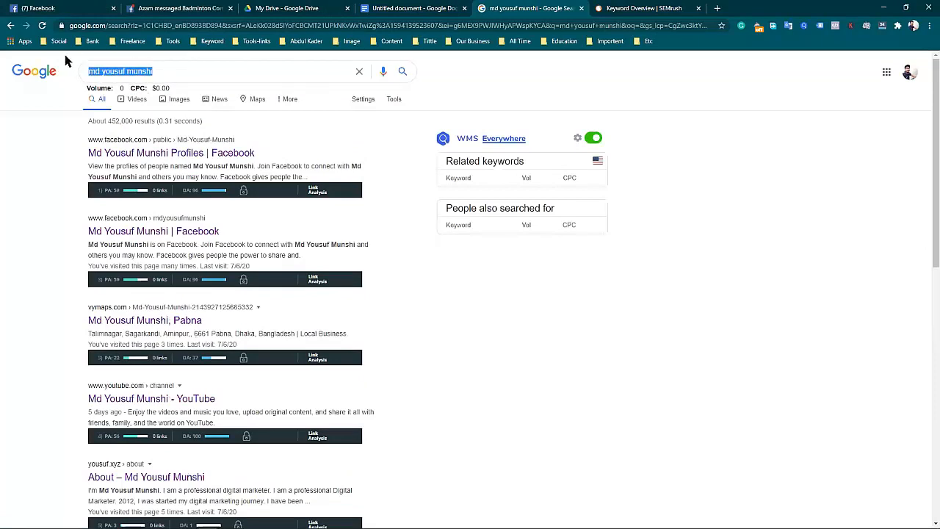
{"action": "type", "text": "be"}
{"action": "key", "text": "BackSpace"}
{"action": "key", "text": "BackSpace"}
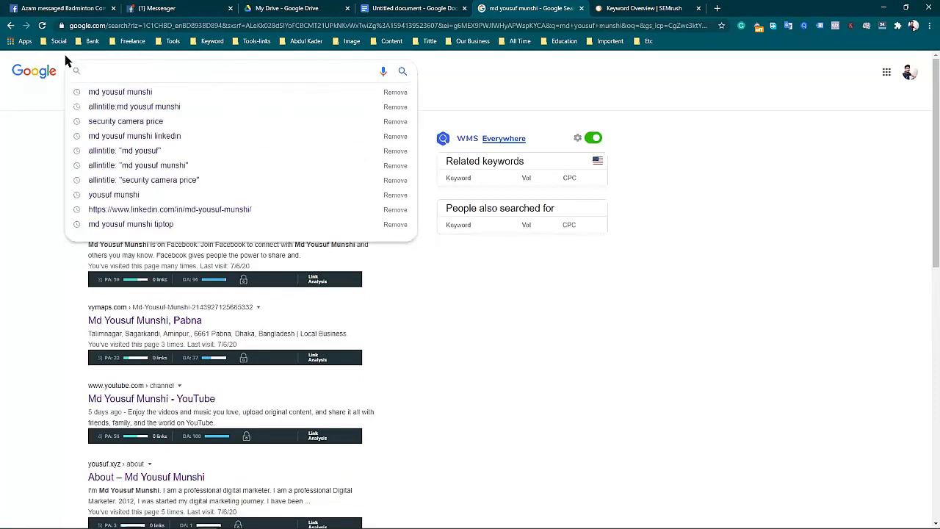
{"action": "type", "text": "samsun"}
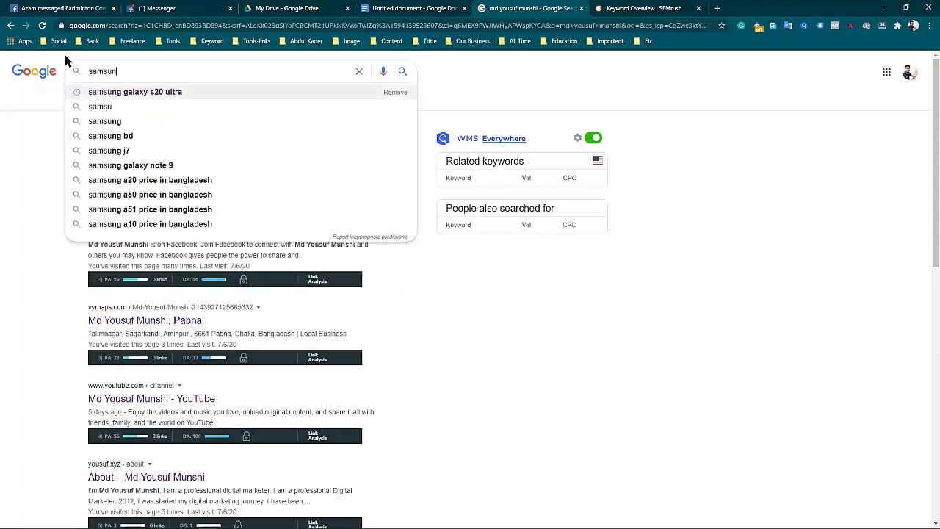
{"action": "type", "text": "g mobile"}
{"action": "key", "text": "Return"}
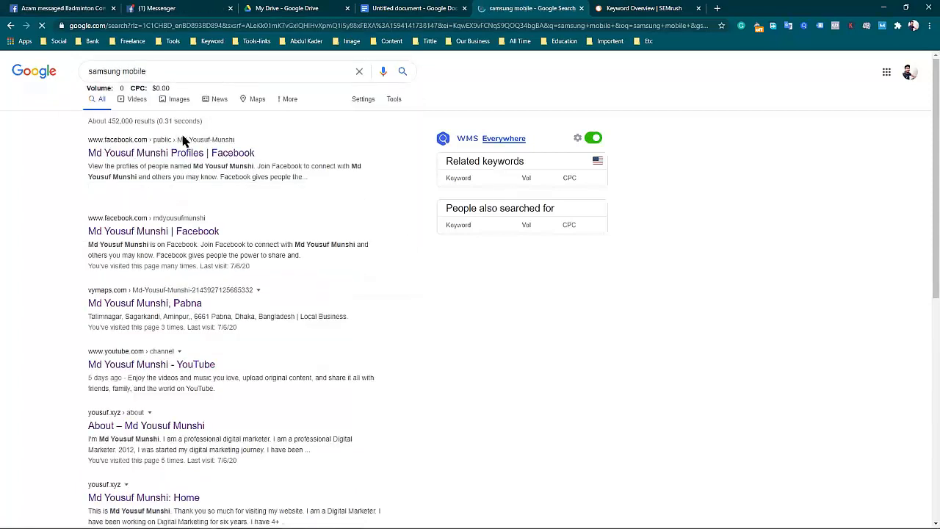
Examine the samsung.com listing in the results, highlighting its title and the first line of its description.
{"action": "scroll", "coordinate": [221, 308], "scroll_direction": "down", "scroll_amount": 5}
{"action": "scroll", "coordinate": [194, 302], "scroll_direction": "up", "scroll_amount": 3}
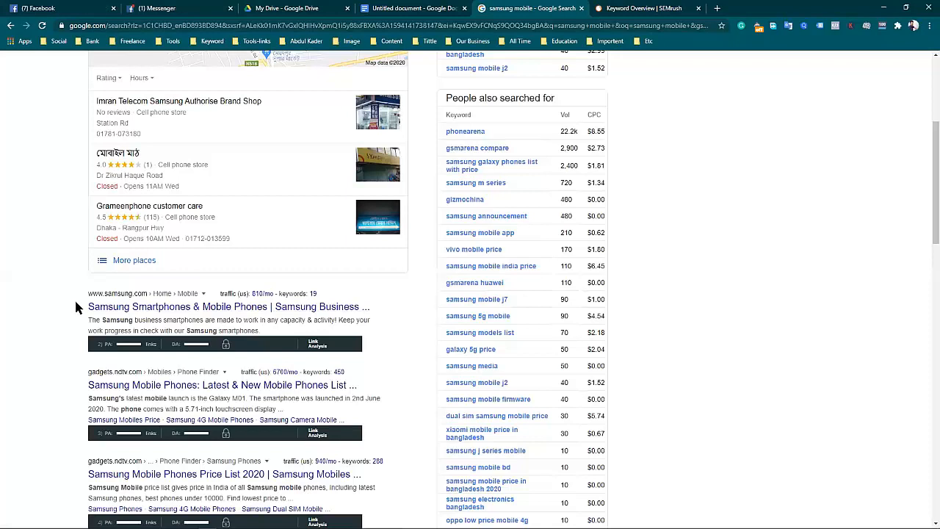
{"action": "left_click_drag", "start_coordinate": [88, 306], "coordinate": [370, 307]}
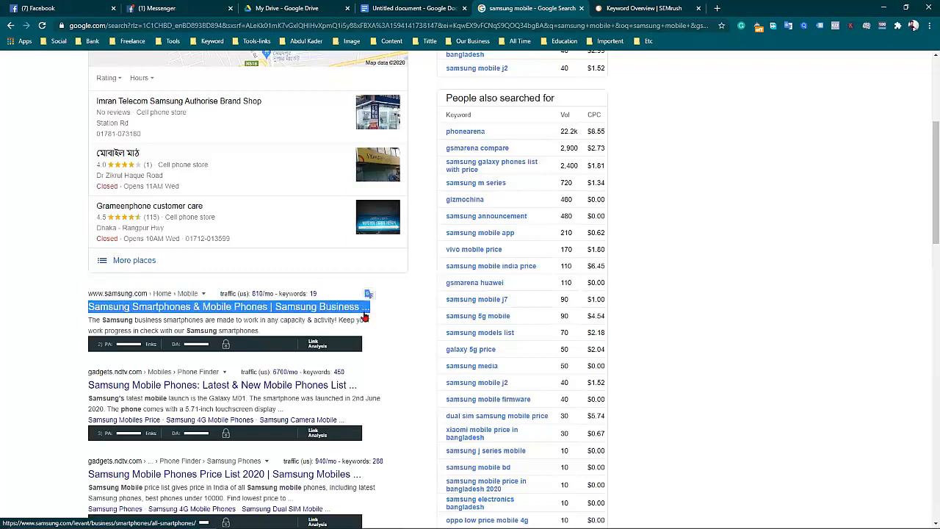
{"action": "left_click_drag", "start_coordinate": [42, 320], "coordinate": [371, 319]}
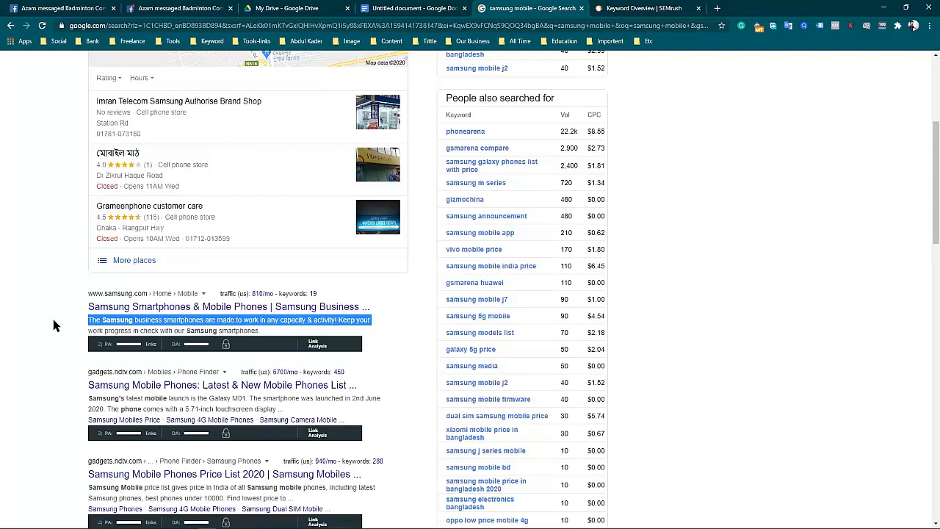
Look through the "samsung mobile" results page down to the related searches, and highlight the title of the first samsung.com listing.
{"action": "left_click", "coordinate": [23, 288]}
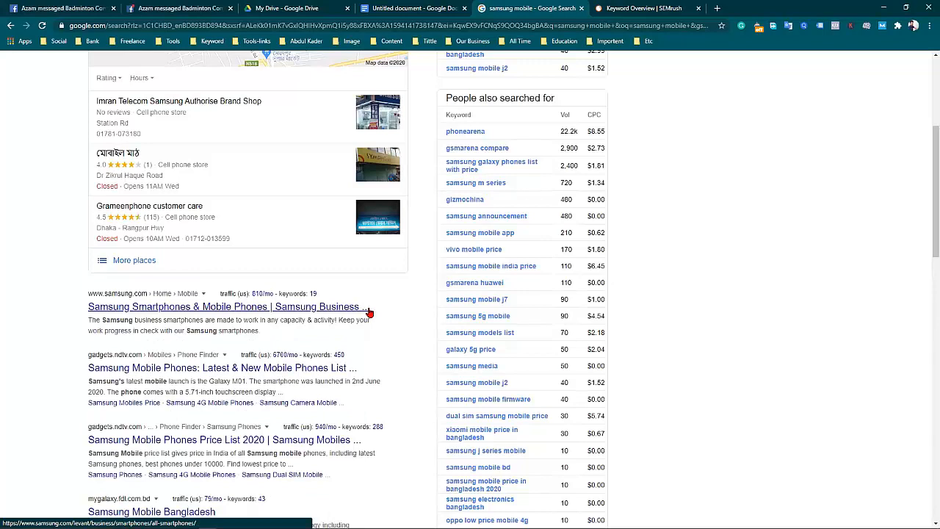
{"action": "scroll", "coordinate": [274, 348], "scroll_direction": "up", "scroll_amount": 4}
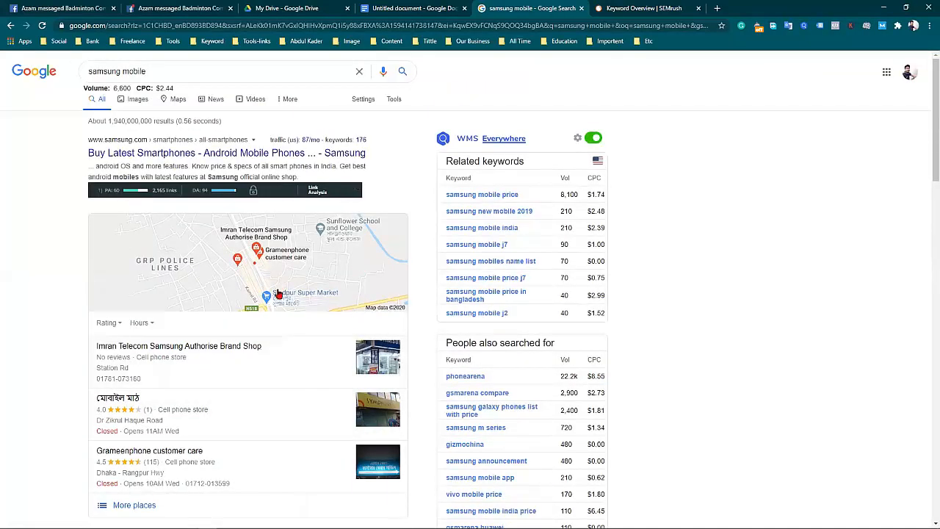
{"action": "scroll", "coordinate": [285, 374], "scroll_direction": "down", "scroll_amount": 6}
{"action": "scroll", "coordinate": [283, 364], "scroll_direction": "down", "scroll_amount": 2}
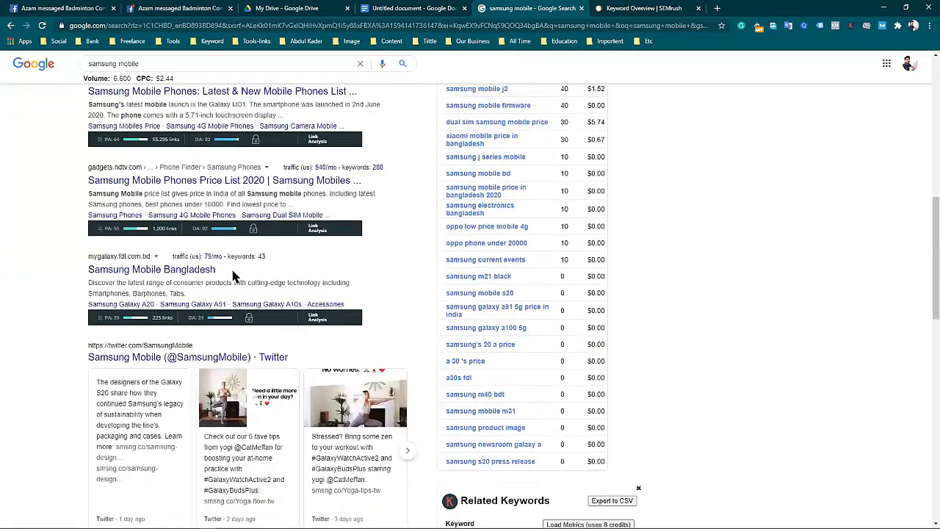
{"action": "scroll", "coordinate": [314, 332], "scroll_direction": "down", "scroll_amount": 2}
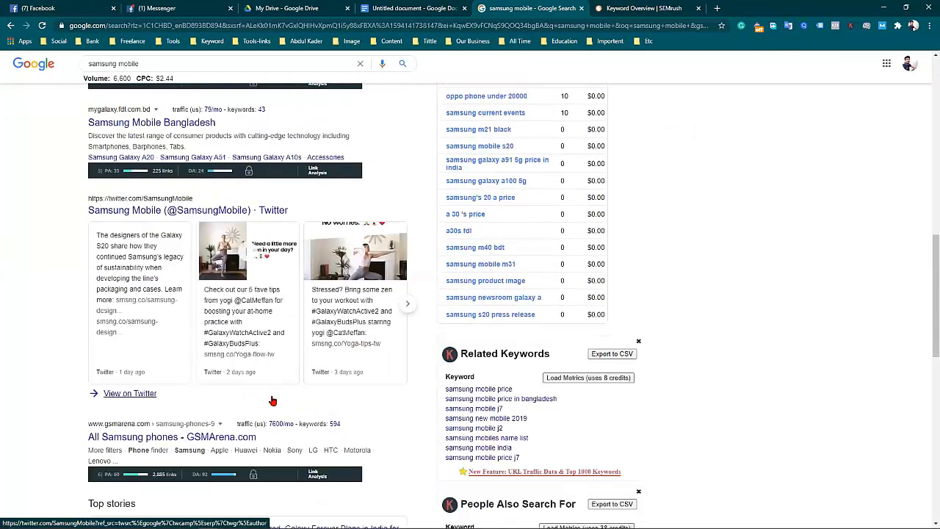
{"action": "scroll", "coordinate": [316, 358], "scroll_direction": "down", "scroll_amount": 5}
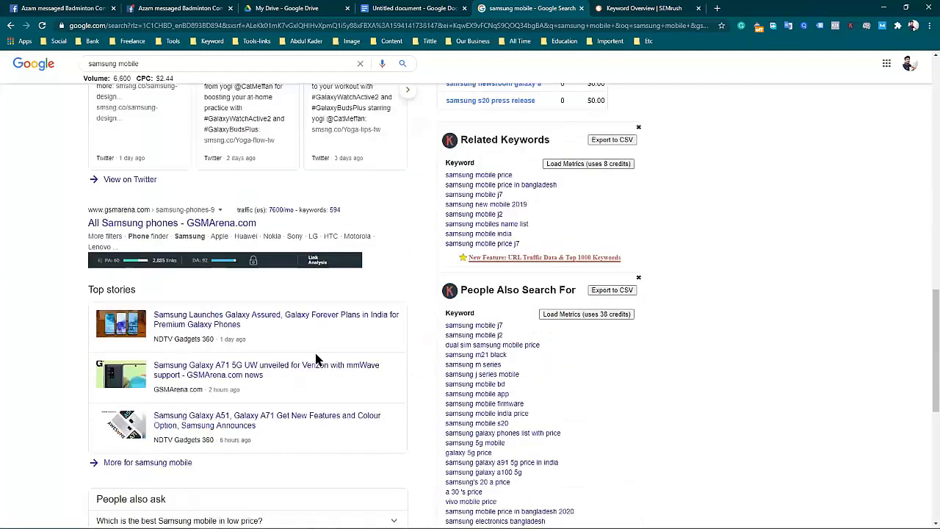
{"action": "scroll", "coordinate": [262, 394], "scroll_direction": "down", "scroll_amount": 2}
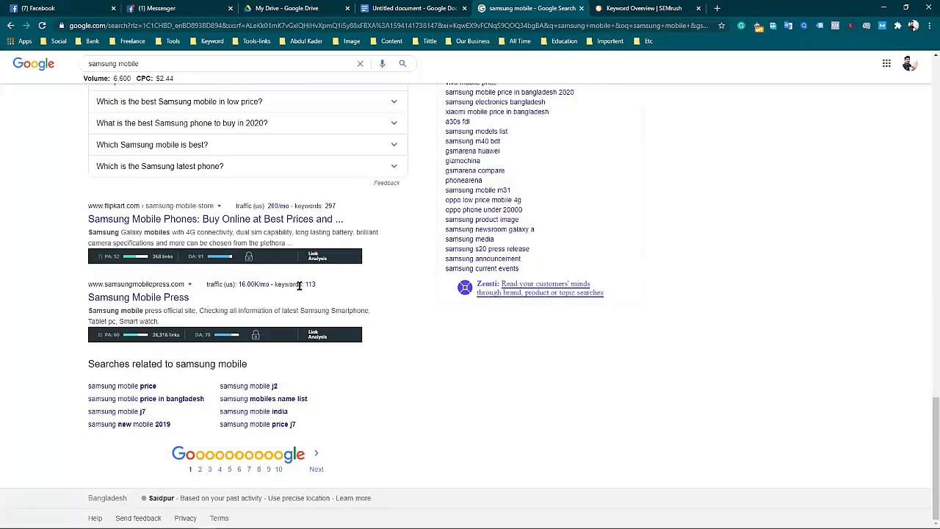
{"action": "scroll", "coordinate": [341, 294], "scroll_direction": "up", "scroll_amount": 7}
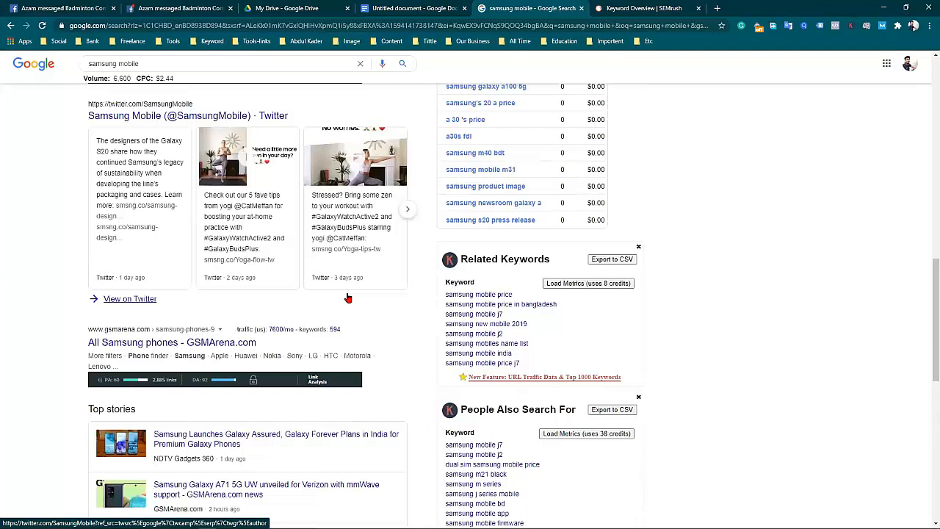
{"action": "scroll", "coordinate": [252, 298], "scroll_direction": "up", "scroll_amount": 1}
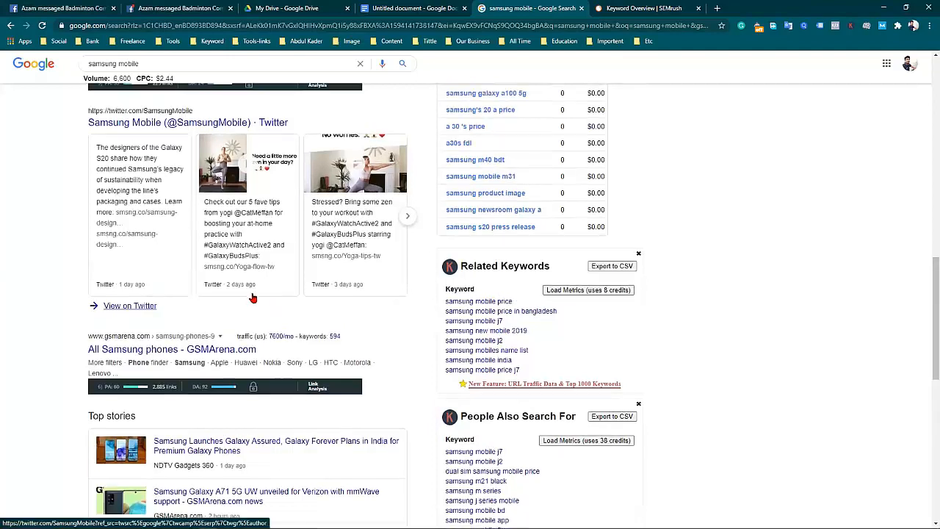
{"action": "scroll", "coordinate": [252, 297], "scroll_direction": "up", "scroll_amount": 10}
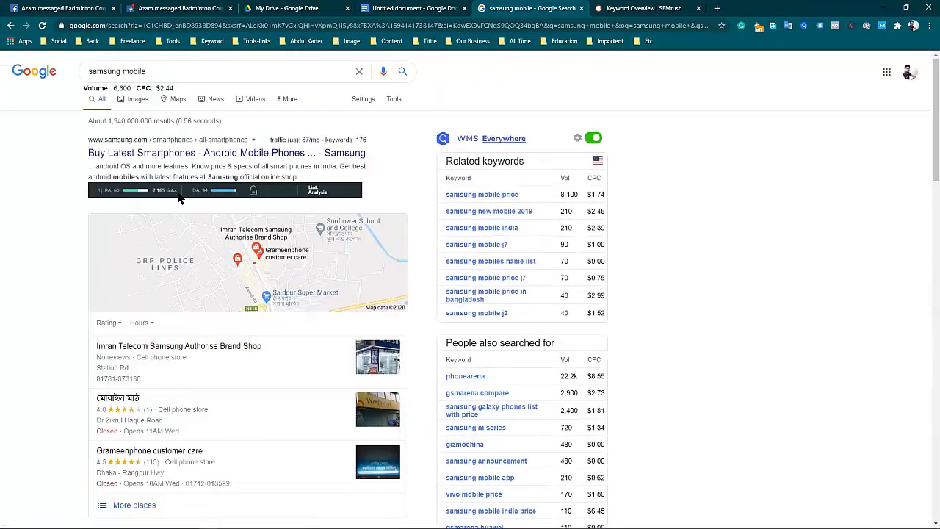
{"action": "left_click_drag", "start_coordinate": [70, 146], "coordinate": [372, 160]}
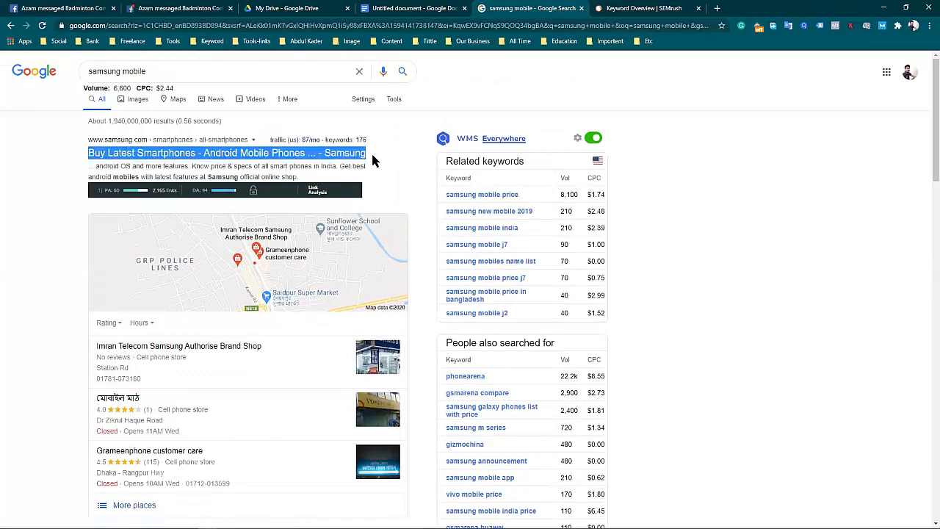
{"action": "left_click", "coordinate": [68, 154]}
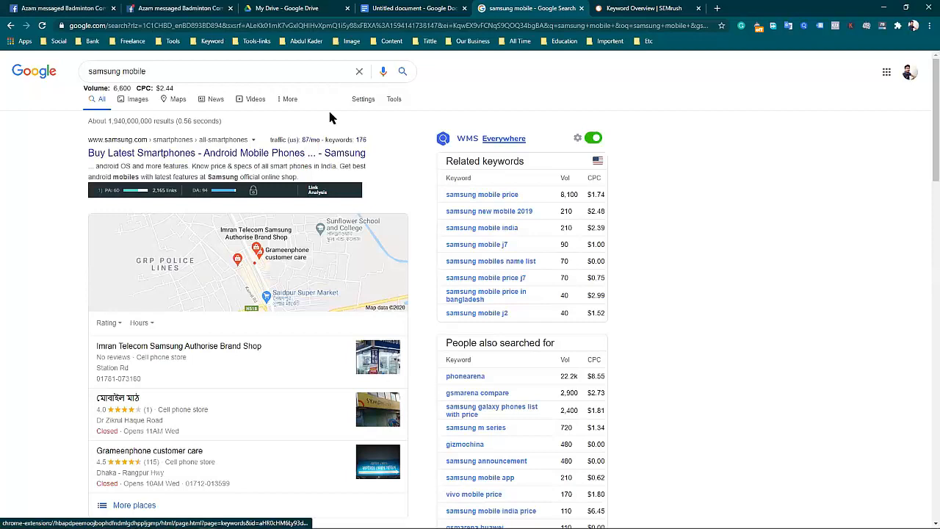
Switch to the Google Docs document and copy the "Cctv camera" keyword from the Security Camera list, ready for the empty last line.
{"action": "left_click", "coordinate": [423, 7]}
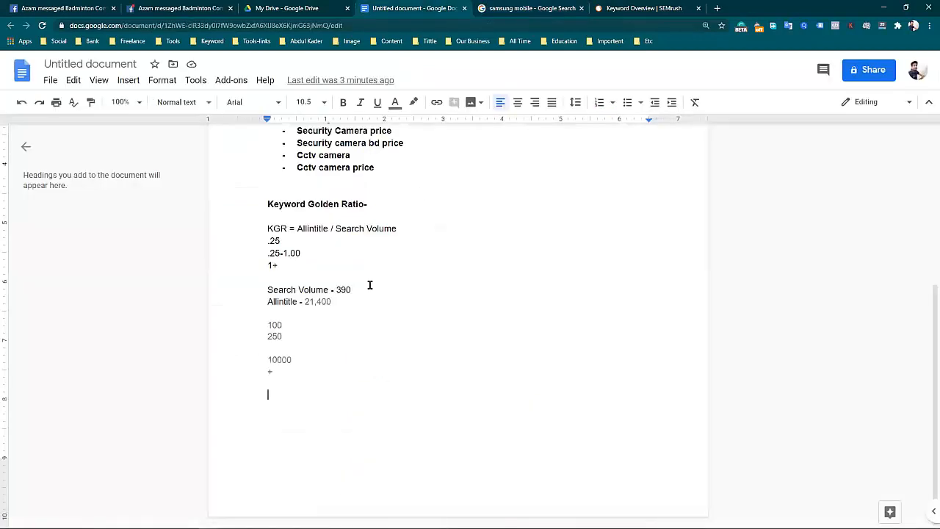
{"action": "double_click", "coordinate": [342, 395]}
{"action": "left_click", "coordinate": [333, 359]}
{"action": "left_click", "coordinate": [321, 393]}
{"action": "scroll", "coordinate": [392, 218], "scroll_direction": "up", "scroll_amount": 1}
{"action": "left_click_drag", "start_coordinate": [352, 204], "coordinate": [299, 204]}
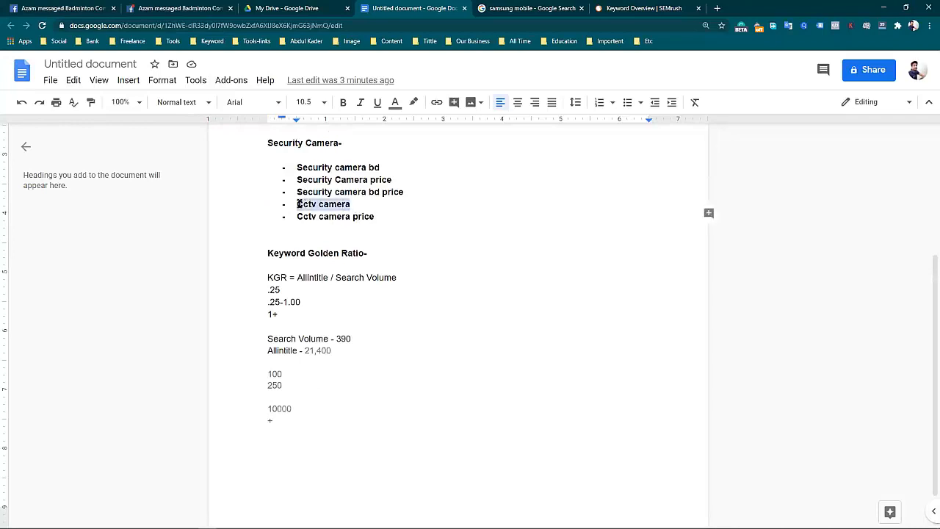
{"action": "right_click", "coordinate": [304, 201]}
{"action": "left_click", "coordinate": [338, 228]}
{"action": "scroll", "coordinate": [367, 382], "scroll_direction": "down", "scroll_amount": 1}
{"action": "left_click", "coordinate": [317, 391]}
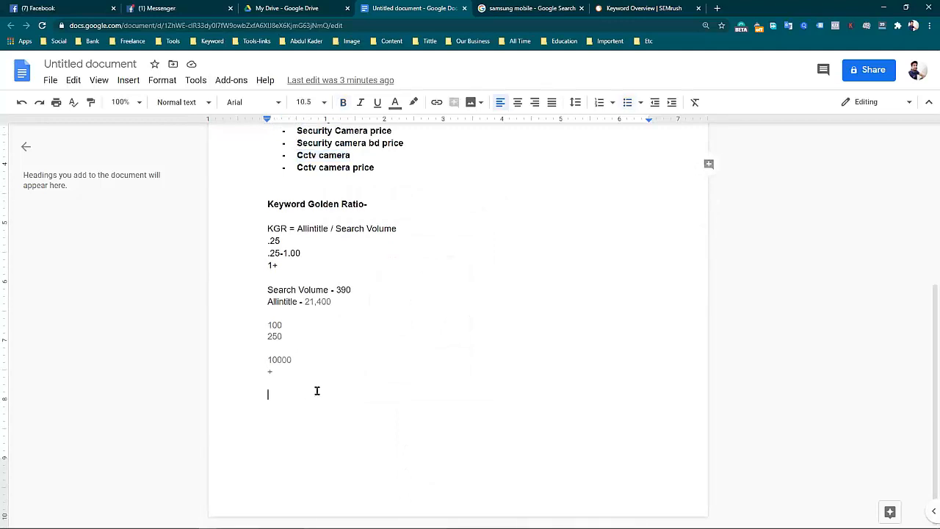
Paste "Cctv camera" on the document's empty last line and remove its bullet and indent.
{"action": "left_click", "coordinate": [532, 8]}
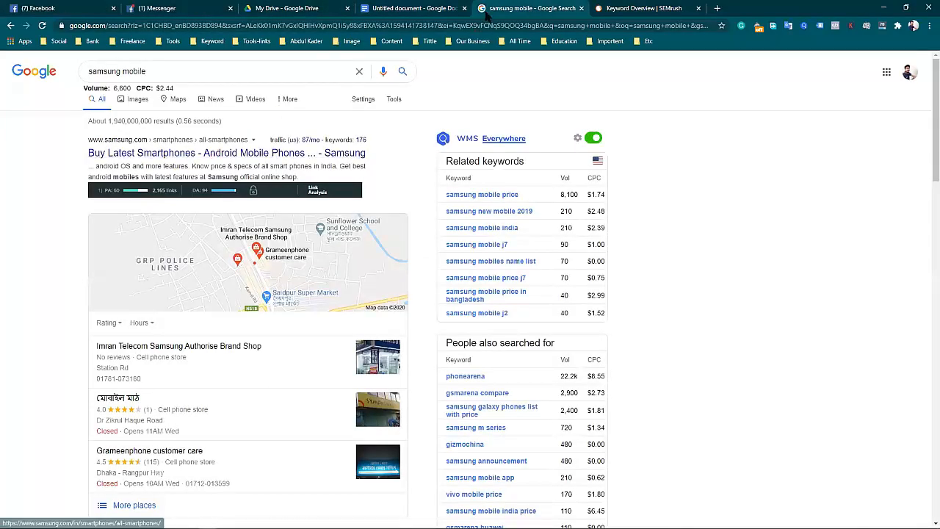
{"action": "left_click", "coordinate": [425, 8]}
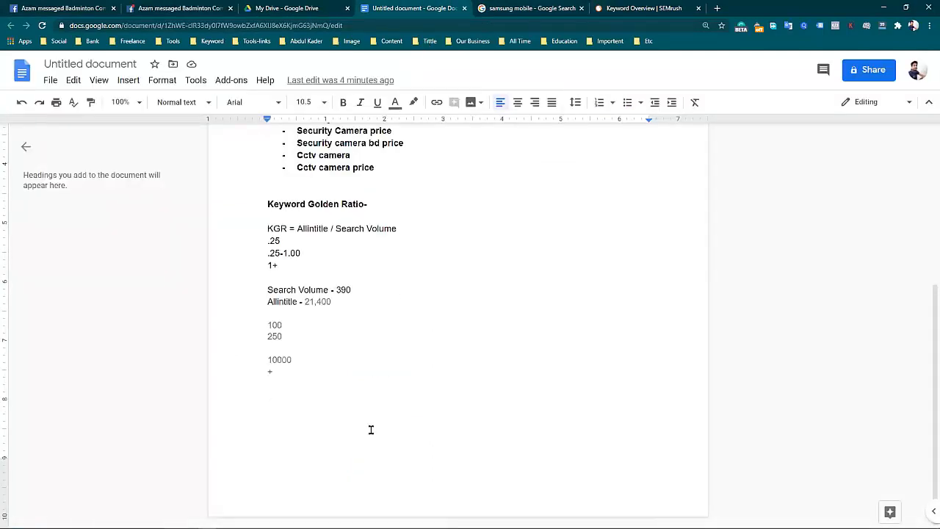
{"action": "key", "text": "ctrl+v"}
{"action": "key", "text": "Left"}
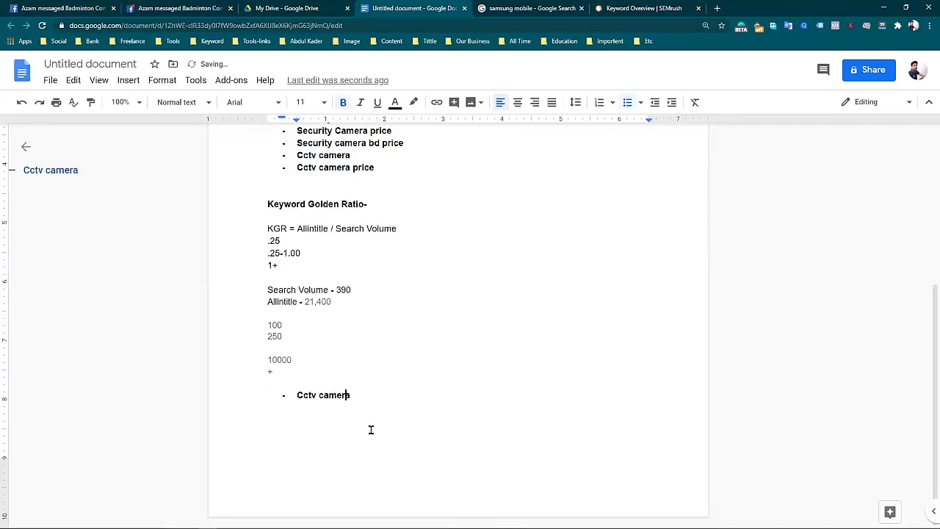
{"action": "key", "text": "Home"}
{"action": "key", "text": "BackSpace"}
{"action": "key", "text": "BackSpace"}
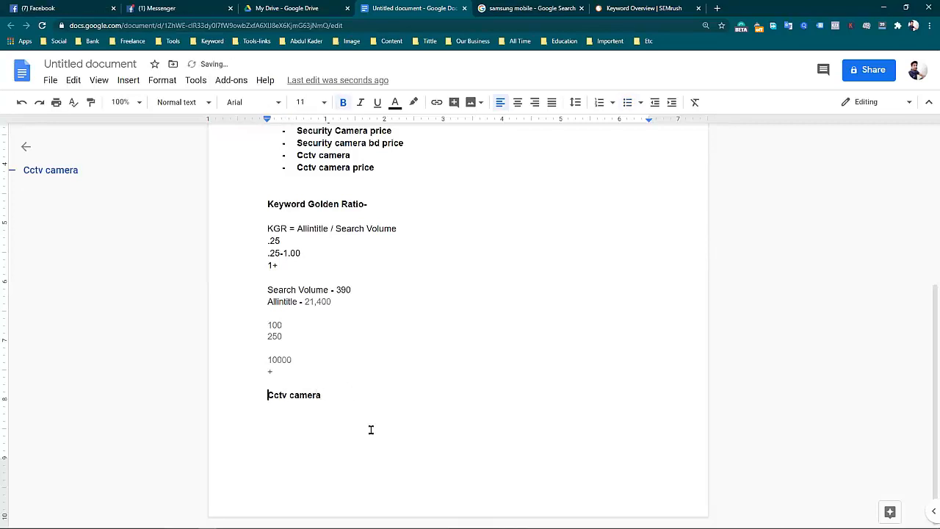
Extend the pasted keyword into the sample title "Best Cctv camera in bangladesh".
{"action": "type", "text": "Best"}
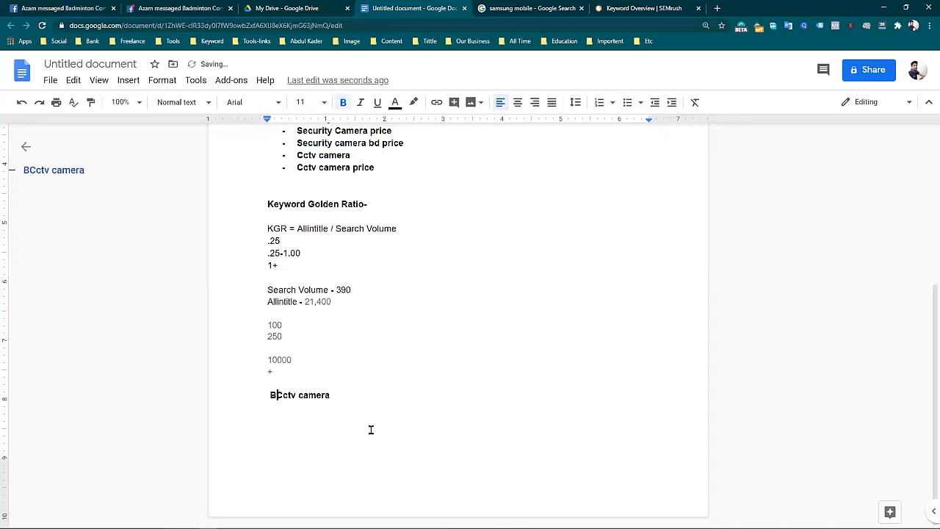
{"action": "key", "text": "Right"}
{"action": "type", "text": "in bangl"}
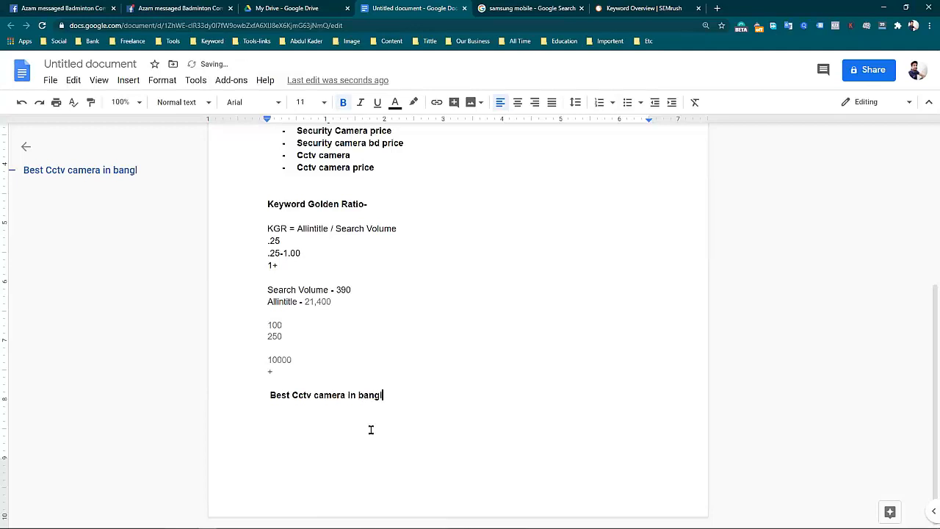
{"action": "type", "text": "adesh"}
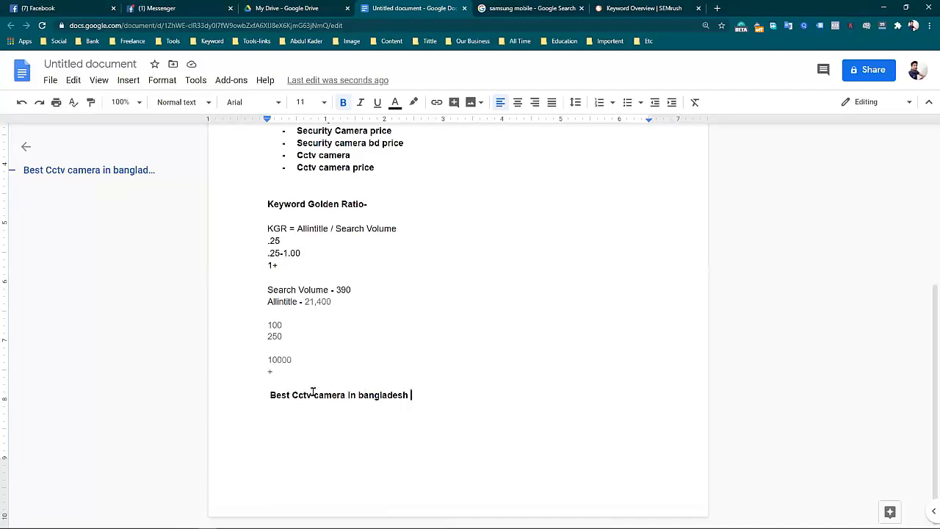
Examine the opening of the sample title, highlighting "Best", "Cctv camera" and both together.
{"action": "left_click", "coordinate": [286, 388]}
{"action": "left_click_drag", "start_coordinate": [286, 387], "coordinate": [345, 395]}
{"action": "left_click", "coordinate": [294, 403]}
{"action": "left_click_drag", "start_coordinate": [268, 394], "coordinate": [288, 395]}
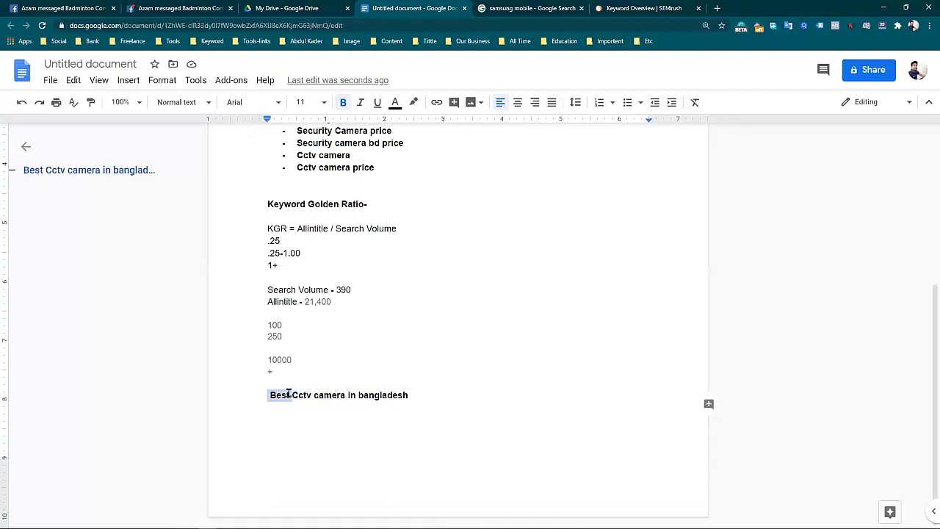
{"action": "left_click", "coordinate": [361, 411]}
{"action": "left_click", "coordinate": [292, 433]}
{"action": "left_click_drag", "start_coordinate": [291, 391], "coordinate": [345, 397]}
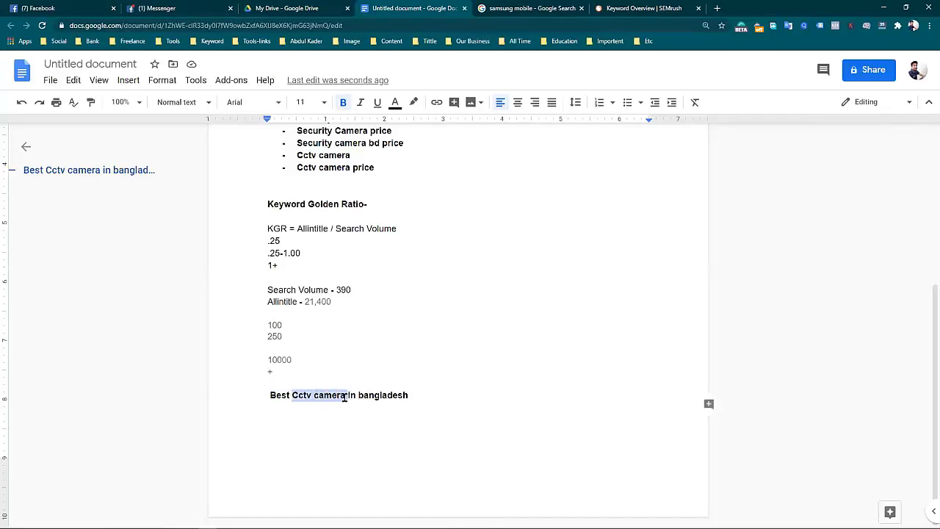
{"action": "left_click", "coordinate": [348, 460]}
{"action": "left_click", "coordinate": [267, 395]}
{"action": "left_click_drag", "start_coordinate": [268, 395], "coordinate": [345, 397]}
{"action": "left_click", "coordinate": [349, 443]}
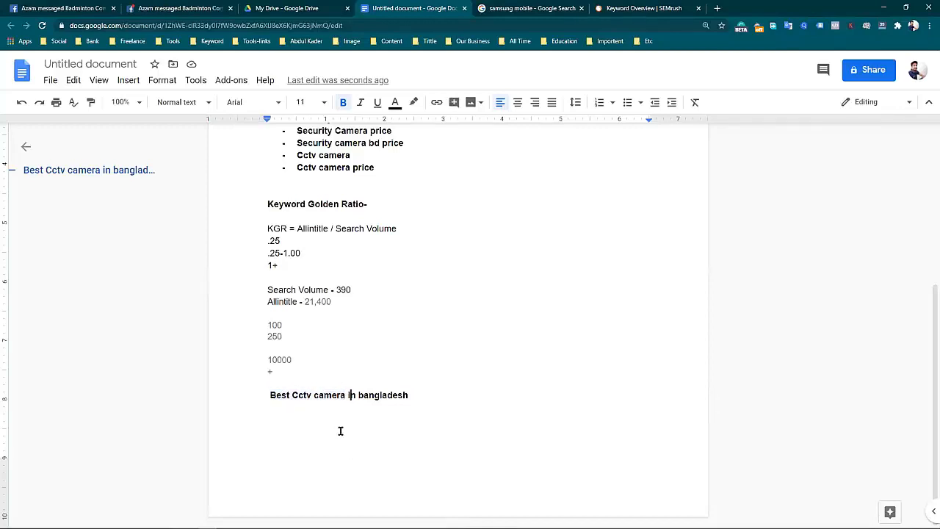
Examine the rest of the sample title, highlighting its ending and the whole phrase "Best Cctv camera in bangladesh".
{"action": "double_click", "coordinate": [330, 395]}
{"action": "left_click_drag", "start_coordinate": [384, 395], "coordinate": [409, 395]}
{"action": "left_click", "coordinate": [372, 449]}
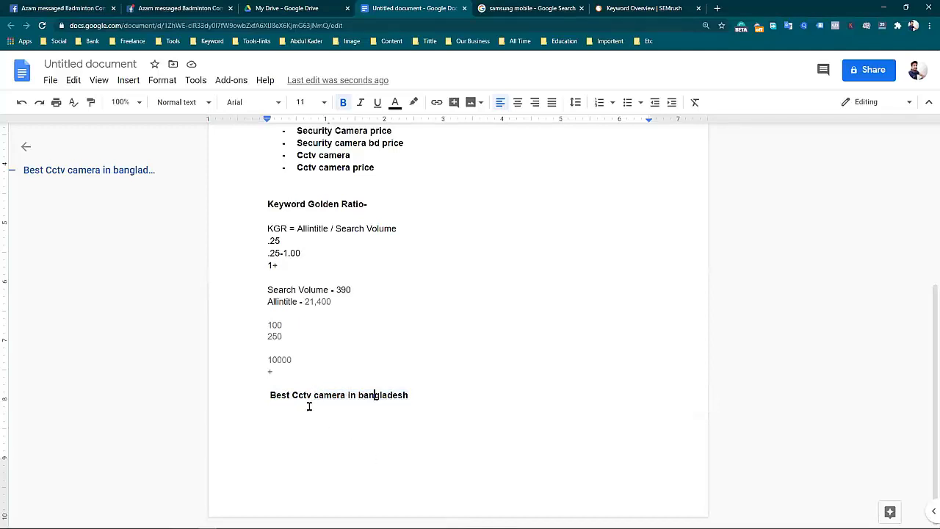
{"action": "left_click_drag", "start_coordinate": [293, 395], "coordinate": [411, 394]}
{"action": "left_click", "coordinate": [267, 394]}
{"action": "left_click", "coordinate": [411, 394], "text": "shift"}
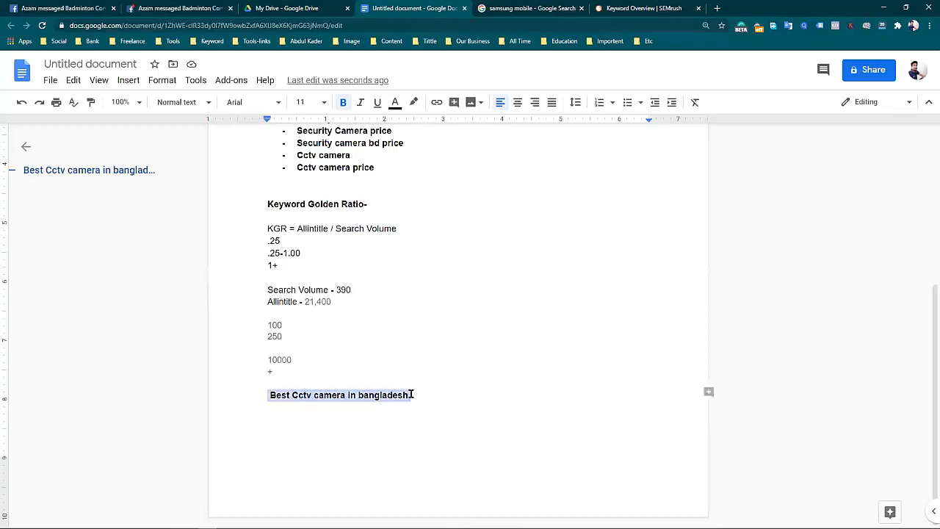
{"action": "double_click", "coordinate": [419, 441]}
{"action": "left_click", "coordinate": [441, 404]}
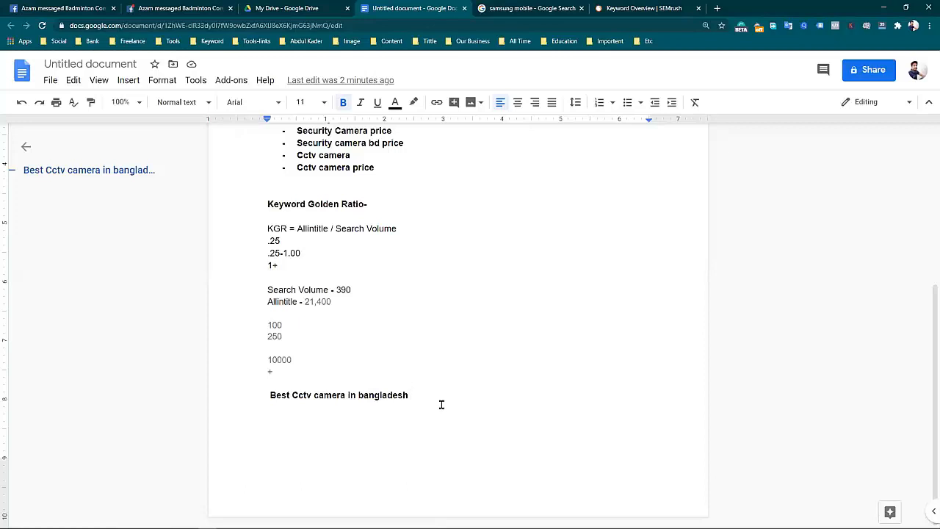
Glance back at the "samsung mobile" search results and add an empty line below the sample title in the document.
{"action": "left_click", "coordinate": [419, 394]}
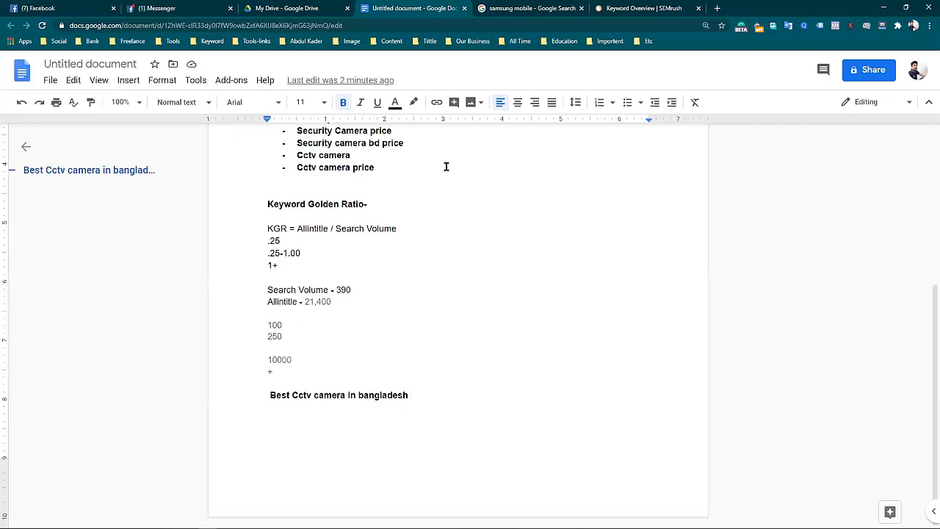
{"action": "left_click", "coordinate": [514, 7]}
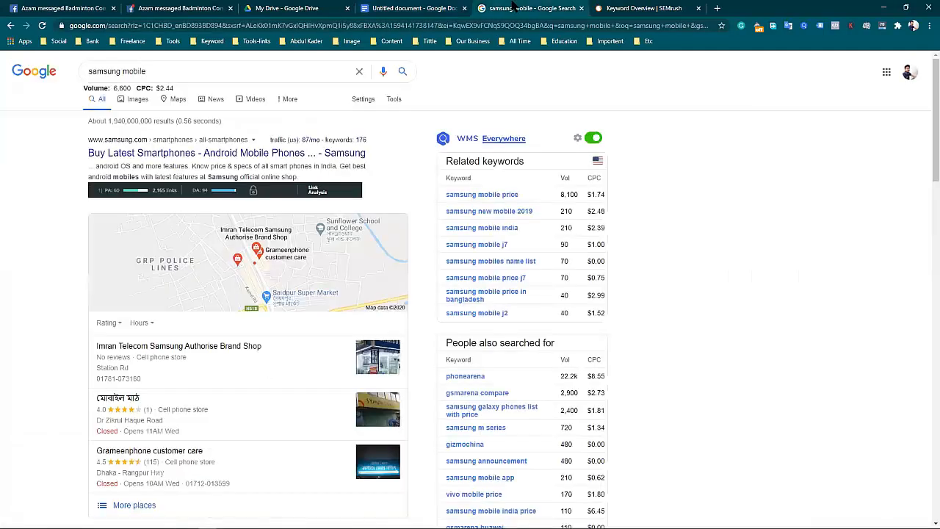
{"action": "left_click", "coordinate": [463, 7]}
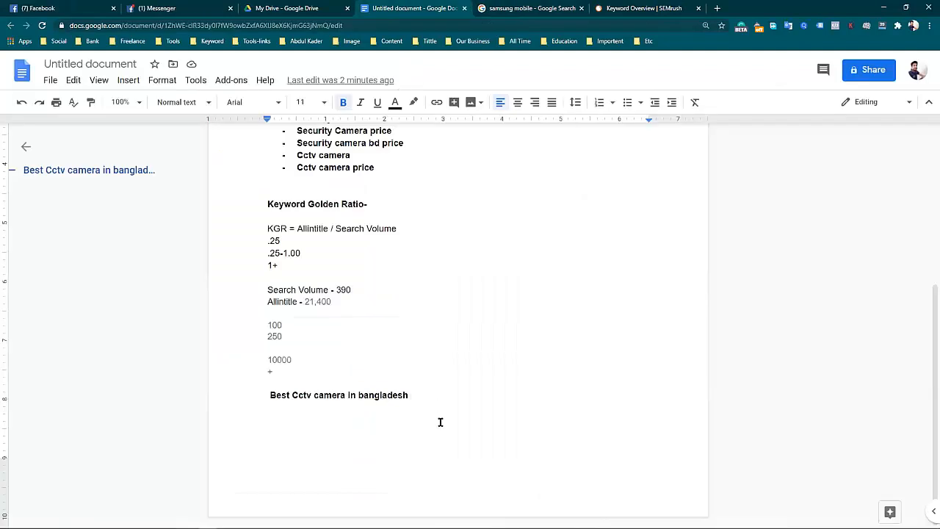
{"action": "key", "text": "Return"}
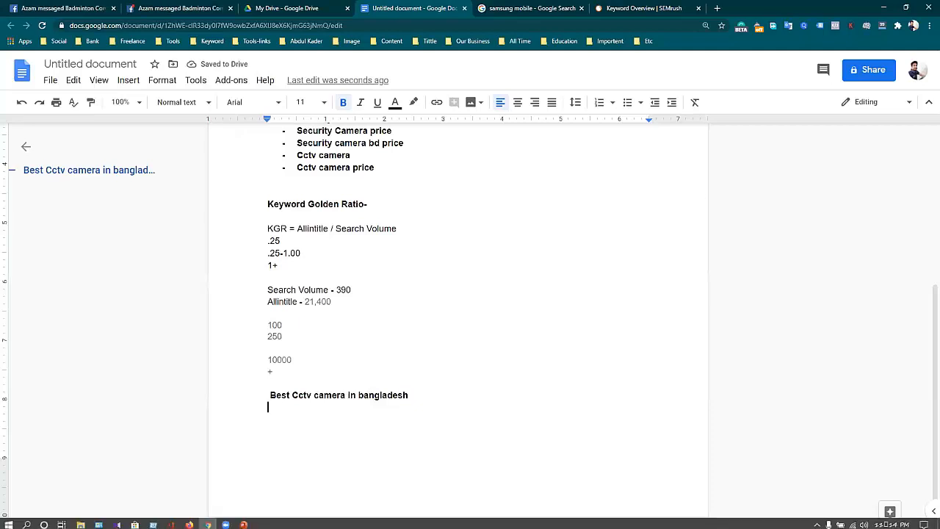
Switch to the SEO Class Presentation in PowerPoint, review the title rule on the Content Optimization slide, and return to the document.
{"action": "left_click", "coordinate": [883, 8]}
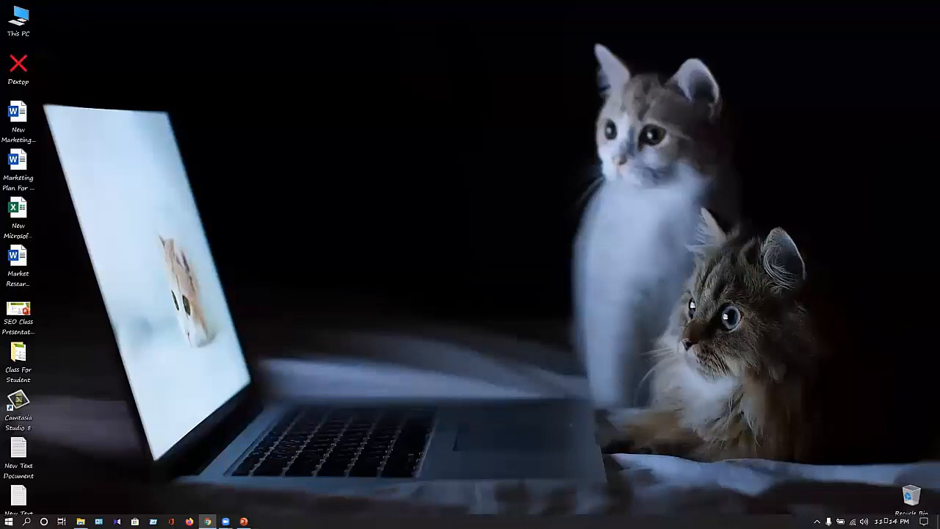
{"action": "left_click", "coordinate": [244, 521]}
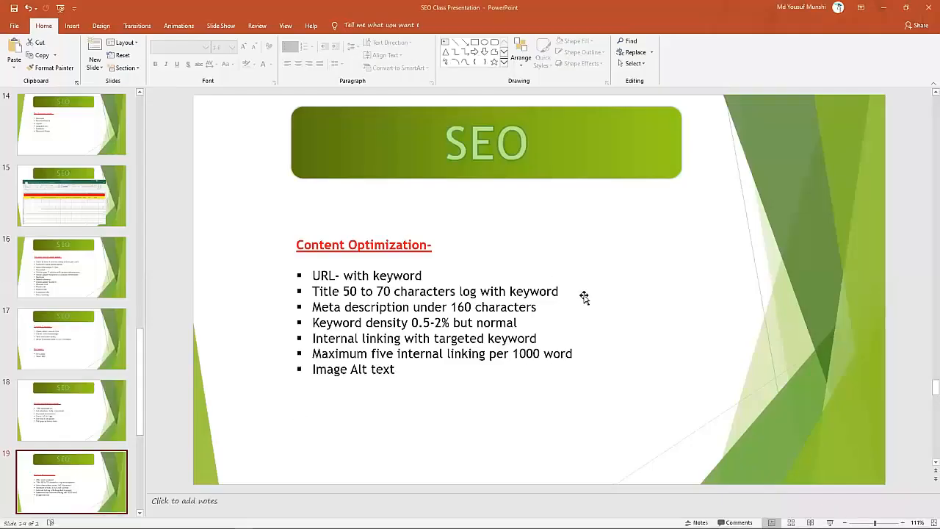
{"action": "left_click", "coordinate": [569, 293]}
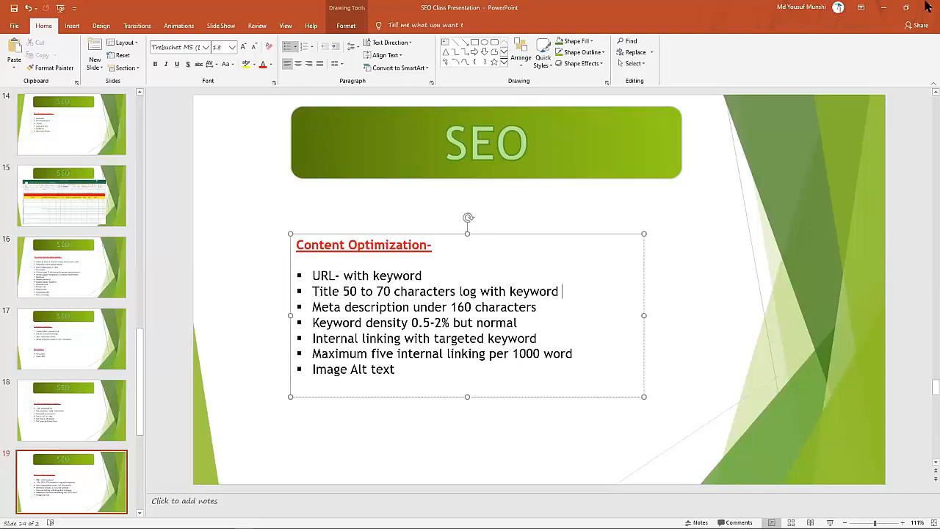
{"action": "left_click", "coordinate": [883, 6]}
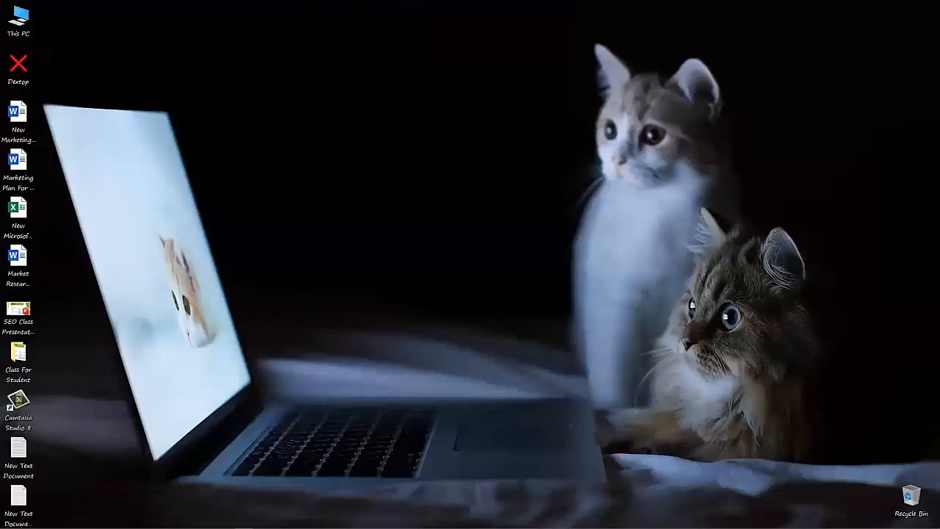
{"action": "left_click", "coordinate": [207, 521]}
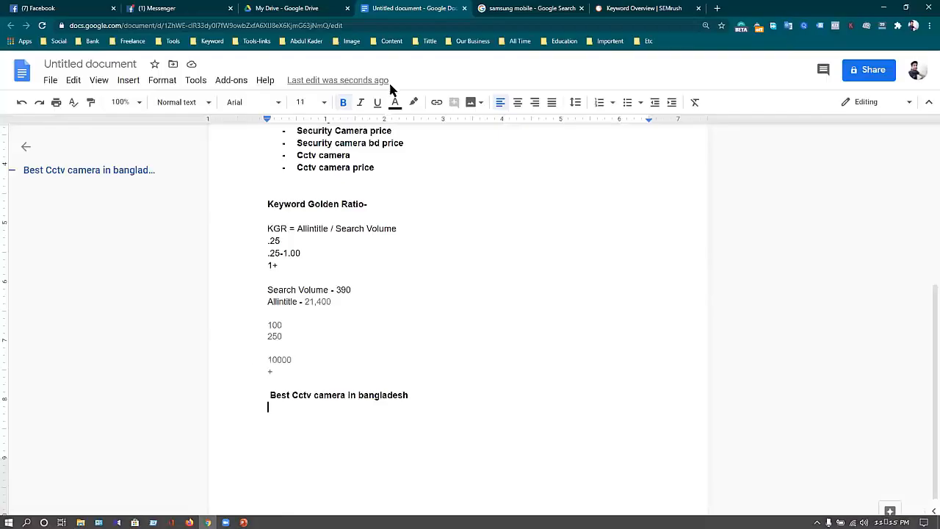
Examine the meta descriptions in the "samsung mobile" search results, highlighting those of the "Latest & New Mobile Phones List" and "Samsung Mobile Bangladesh" results.
{"action": "left_click", "coordinate": [511, 9]}
{"action": "scroll", "coordinate": [172, 392], "scroll_direction": "down", "scroll_amount": 6}
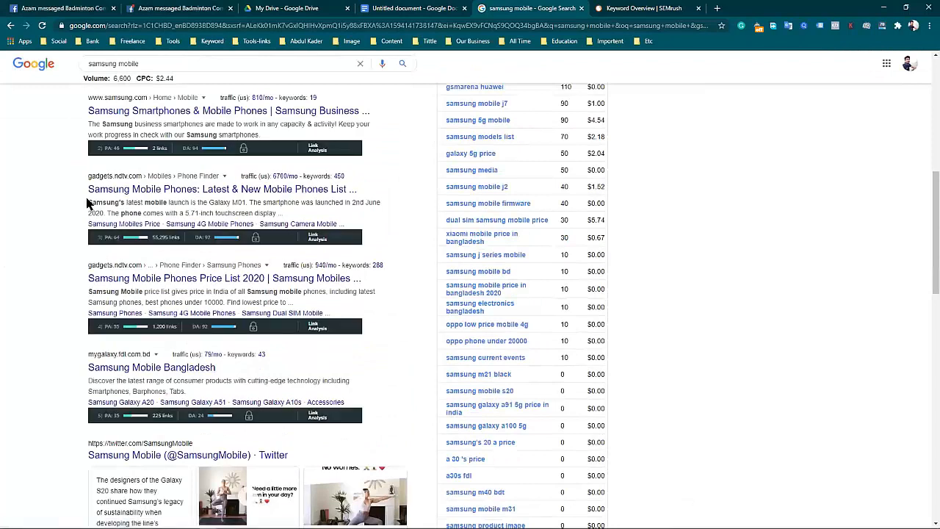
{"action": "left_click_drag", "start_coordinate": [88, 202], "coordinate": [292, 213]}
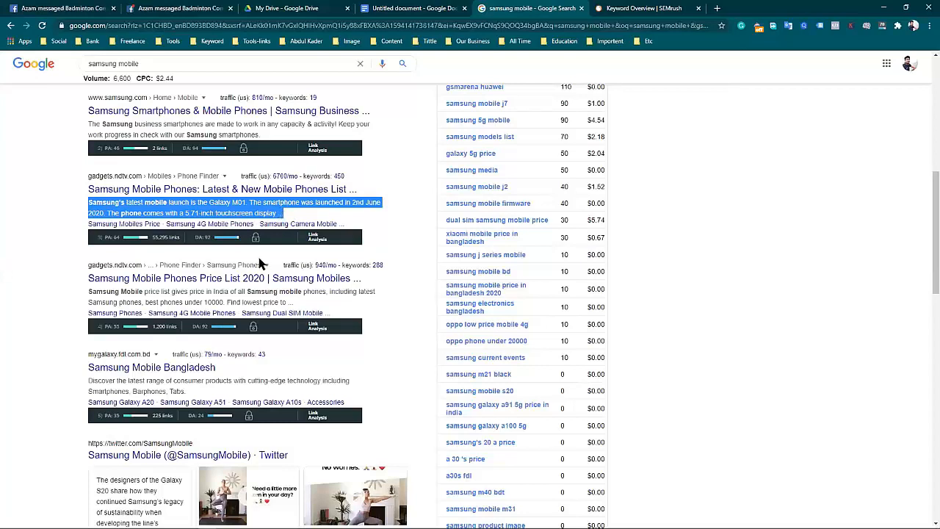
{"action": "left_click_drag", "start_coordinate": [75, 373], "coordinate": [203, 400]}
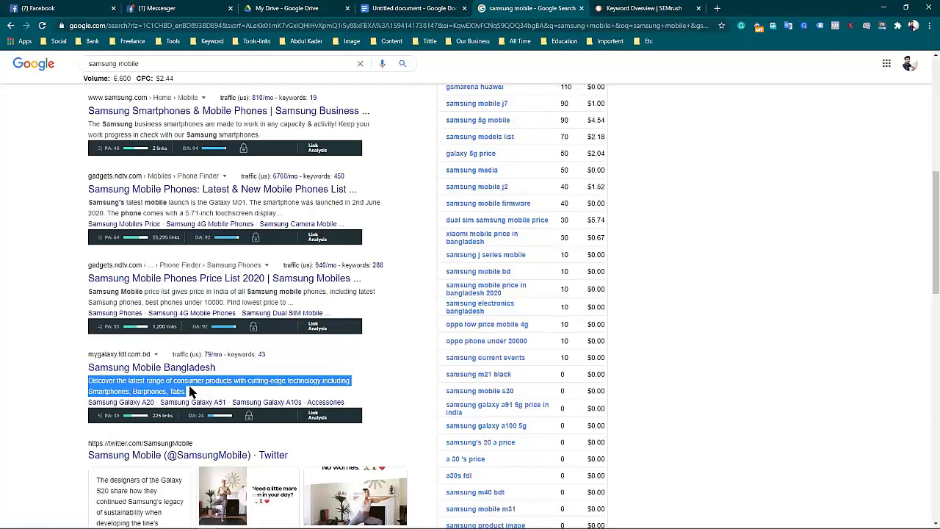
{"action": "scroll", "coordinate": [189, 391], "scroll_direction": "up", "scroll_amount": 4}
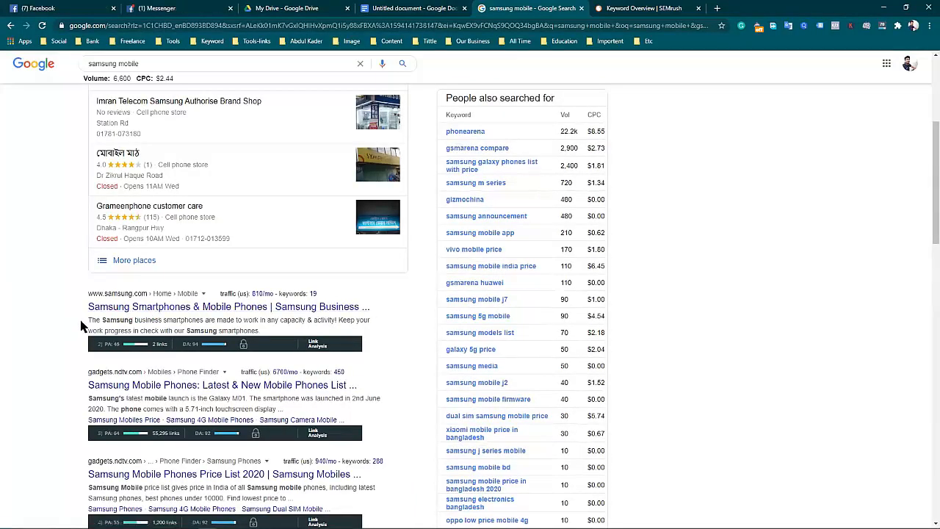
{"action": "scroll", "coordinate": [82, 326], "scroll_direction": "up", "scroll_amount": 5}
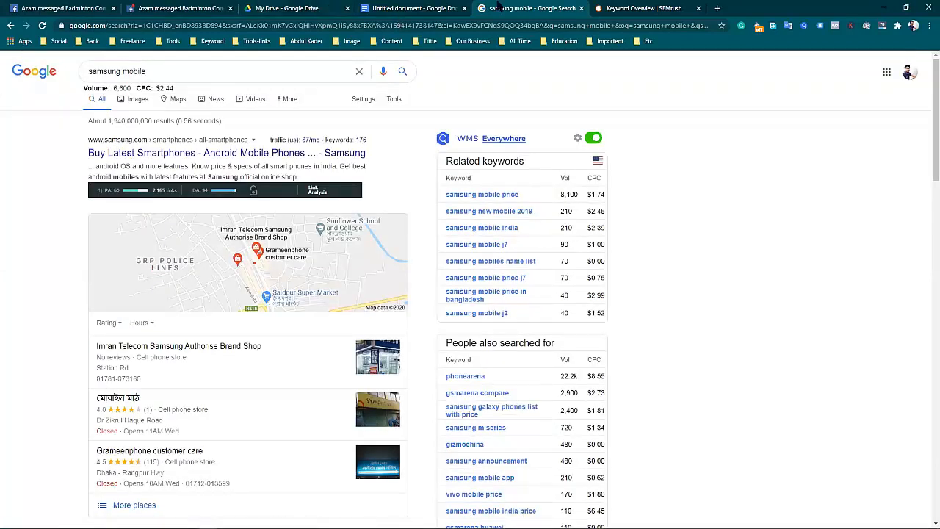
Switch to the SEO Class Presentation in PowerPoint and review the meta description rule on the Content Optimization slide.
{"action": "left_click", "coordinate": [625, 8]}
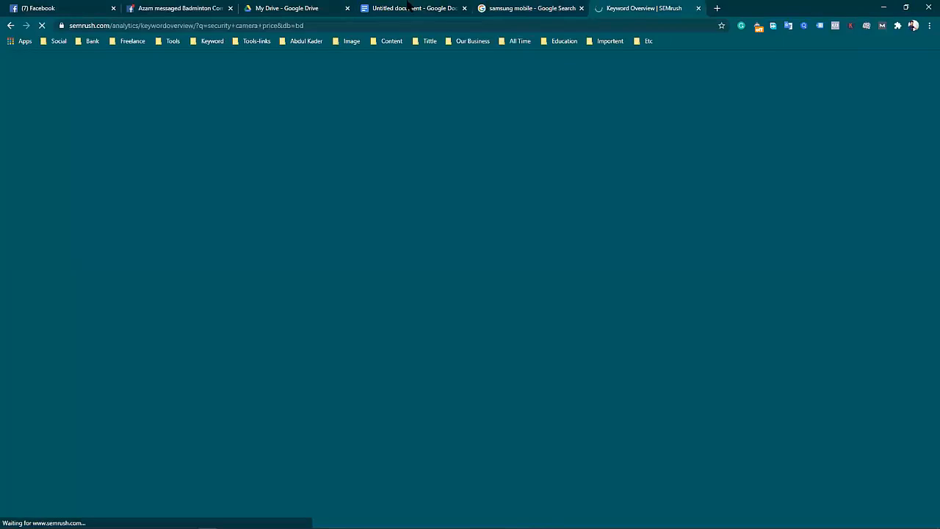
{"action": "left_click", "coordinate": [413, 8]}
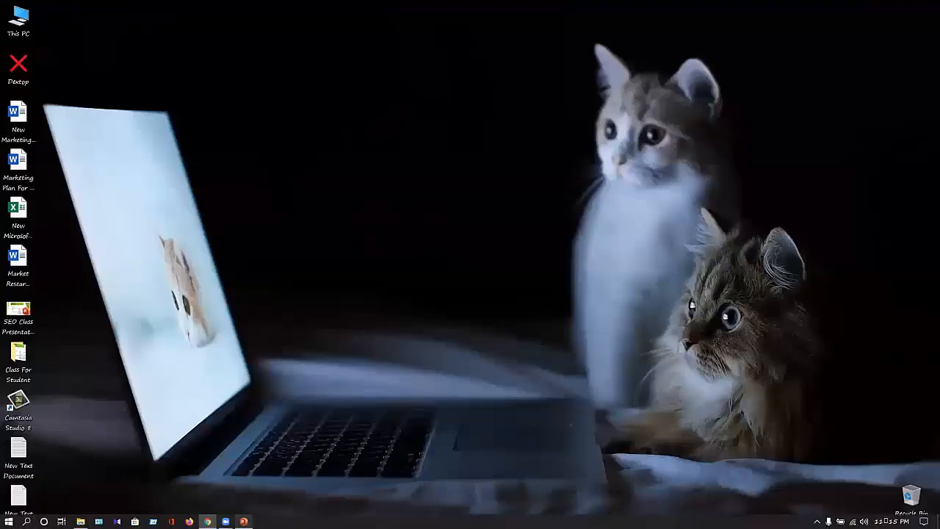
{"action": "key", "text": "alt+Tab"}
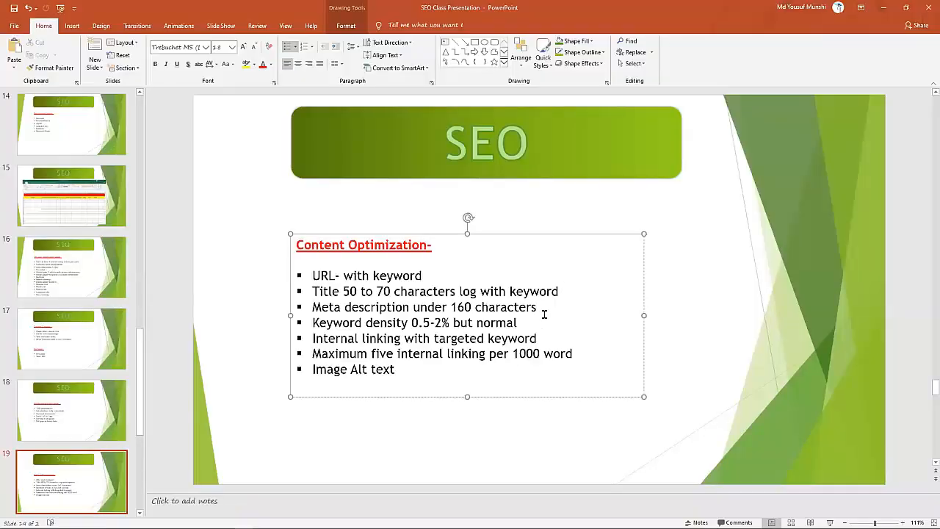
{"action": "left_click", "coordinate": [546, 311]}
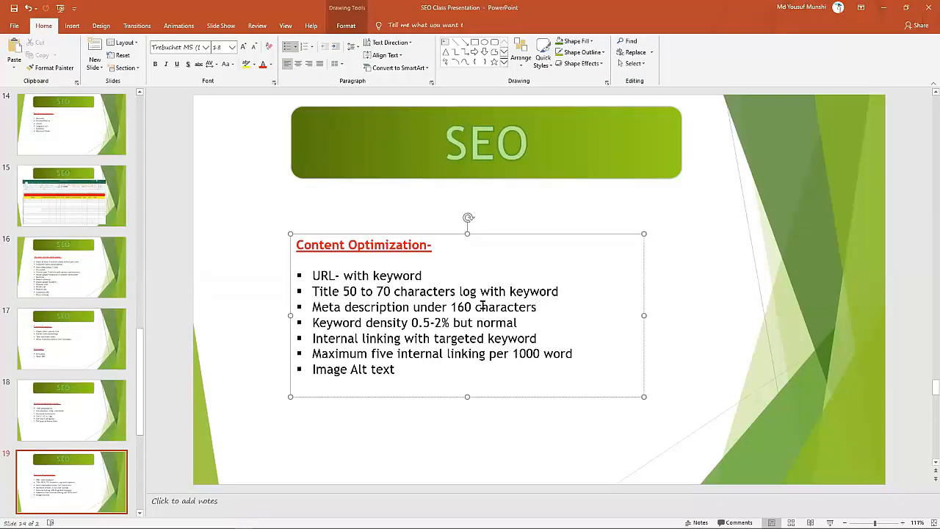